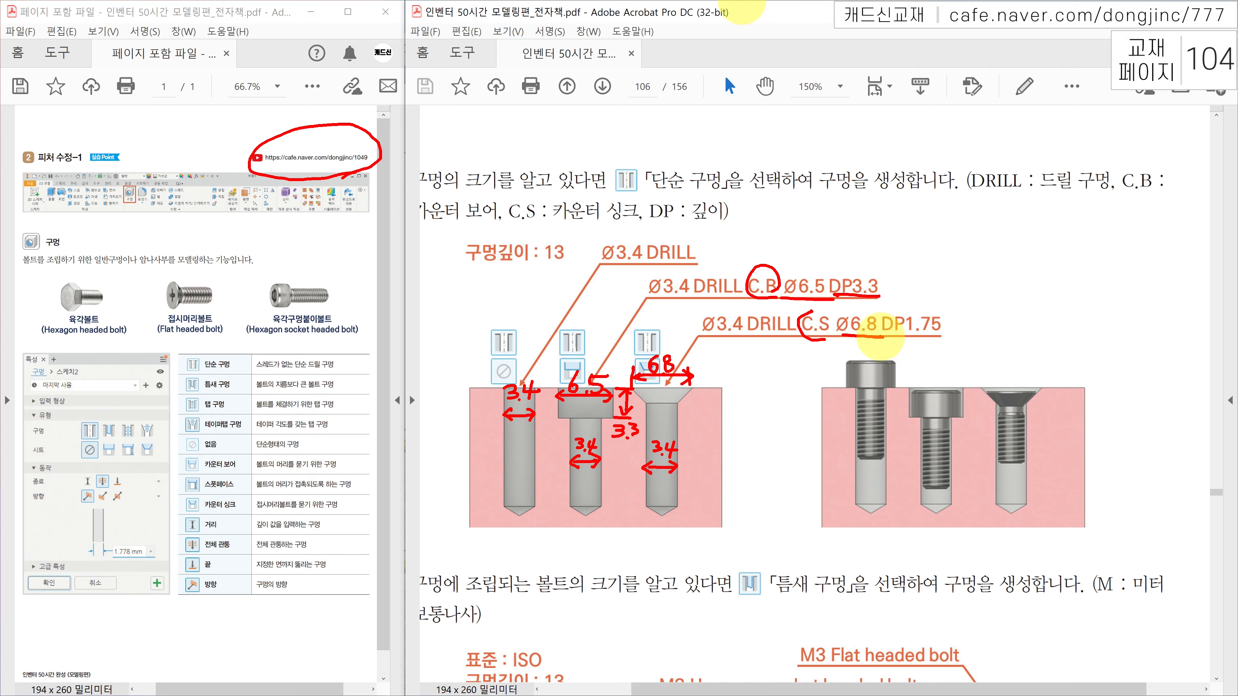
Step: Mark up the countersunk hole figure with its 1.75 depth, emphasize the C.S Ø6.8 DP1.75 callout, and indicate the countersink angle
mouse_move(688, 383)
left_mouse_down()
mouse_move(753, 384)
mouse_move(745, 401)
mouse_move(765, 403)
mouse_move(780, 386)
mouse_move(808, 393)
mouse_move(804, 382)
mouse_move(822, 379)
left_mouse_up()
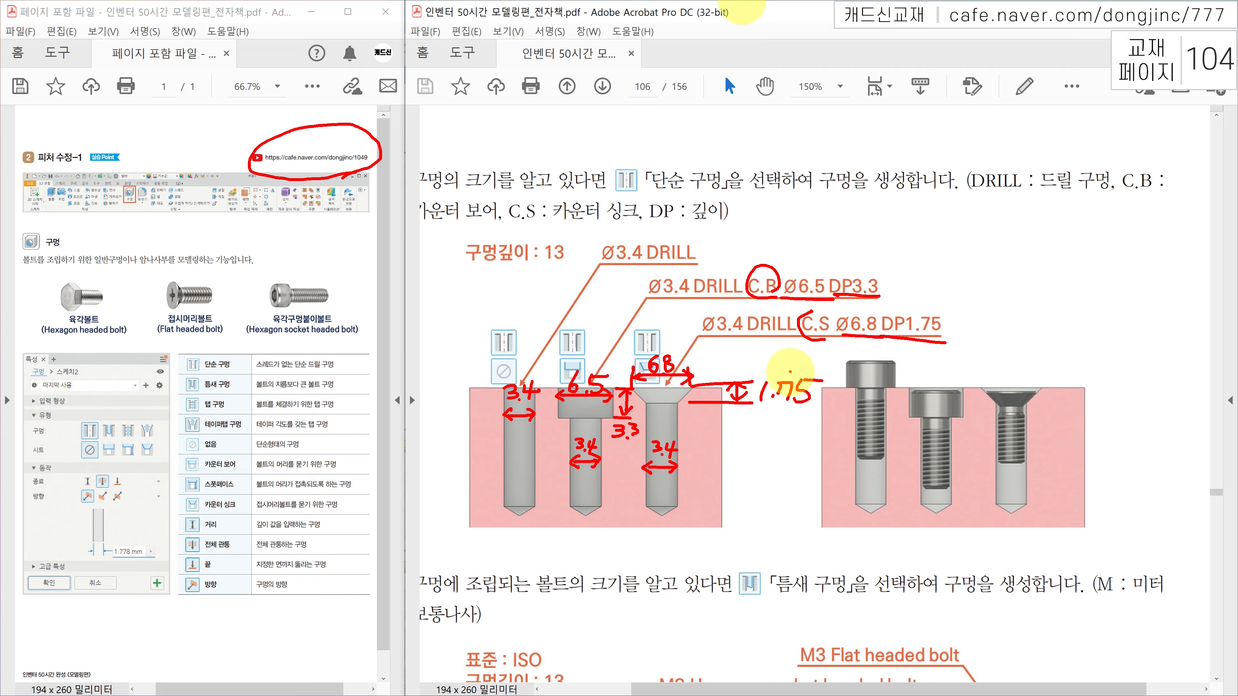
mouse_move(797, 342)
left_mouse_down()
mouse_move(895, 352)
mouse_move(892, 312)
mouse_move(925, 355)
mouse_move(958, 335)
left_mouse_up()
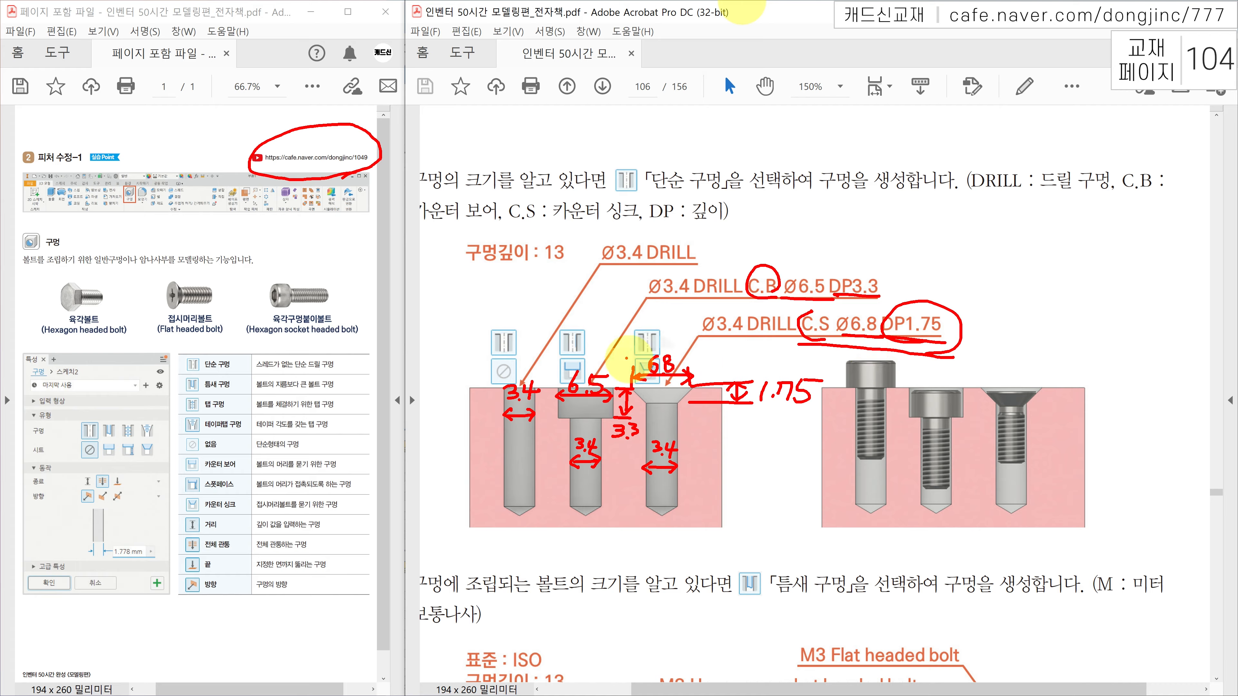
left_click_drag(605, 346, 630, 390)
left_click_drag(724, 355, 673, 396)
left_click_drag(624, 351, 698, 363)
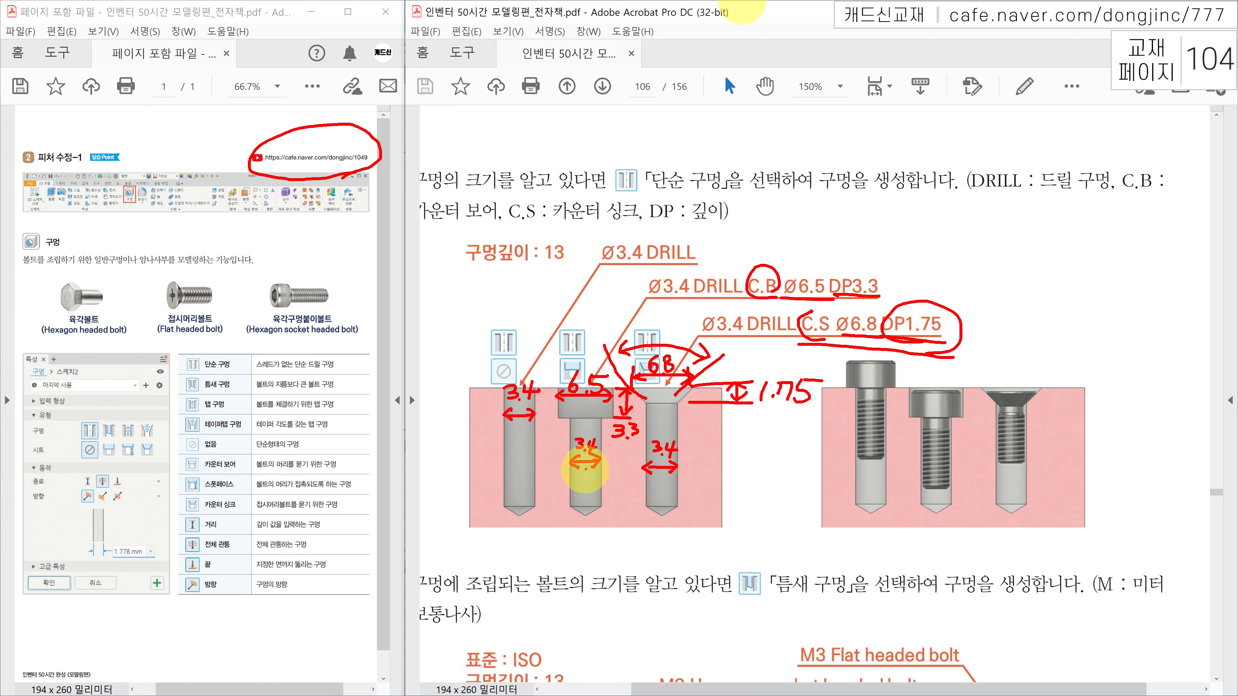
Step: Circle the three simple holes and box the 단순 구멍 row and the seat types from 없음 to 카운터 싱크, then clear the markup
mouse_move(734, 489)
left_mouse_down()
mouse_move(500, 438)
mouse_move(658, 312)
mouse_move(772, 453)
mouse_move(725, 510)
left_mouse_up()
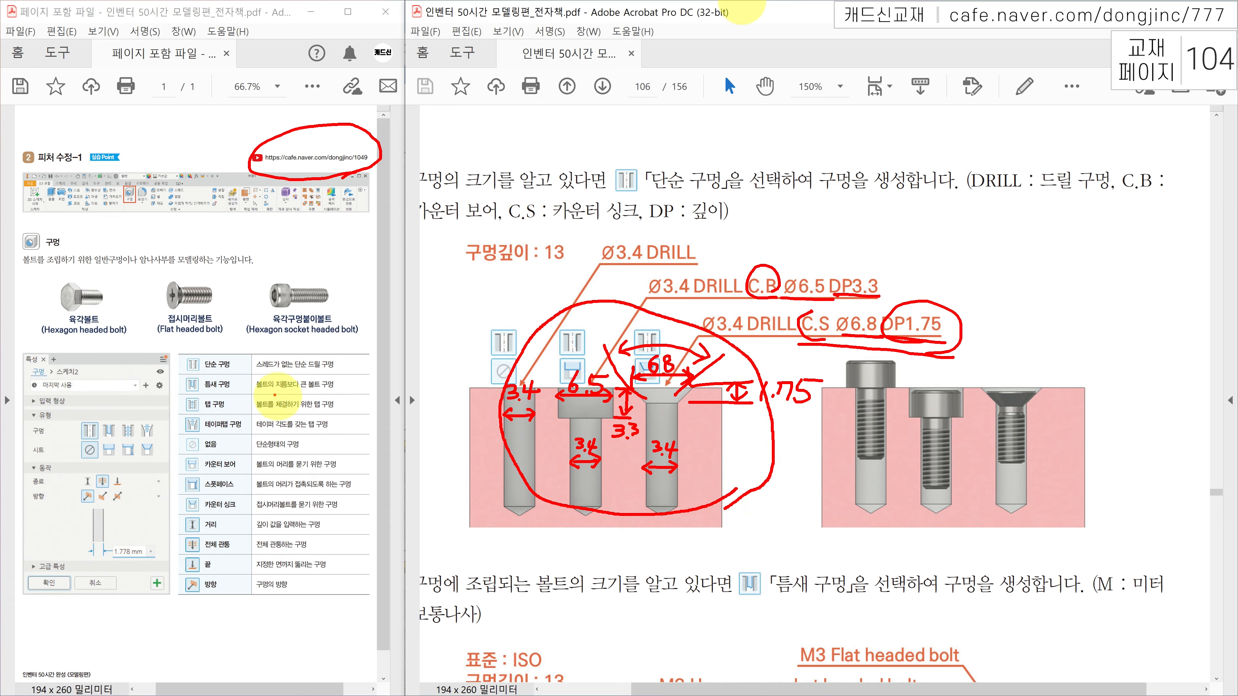
left_click_drag(182, 353, 232, 366)
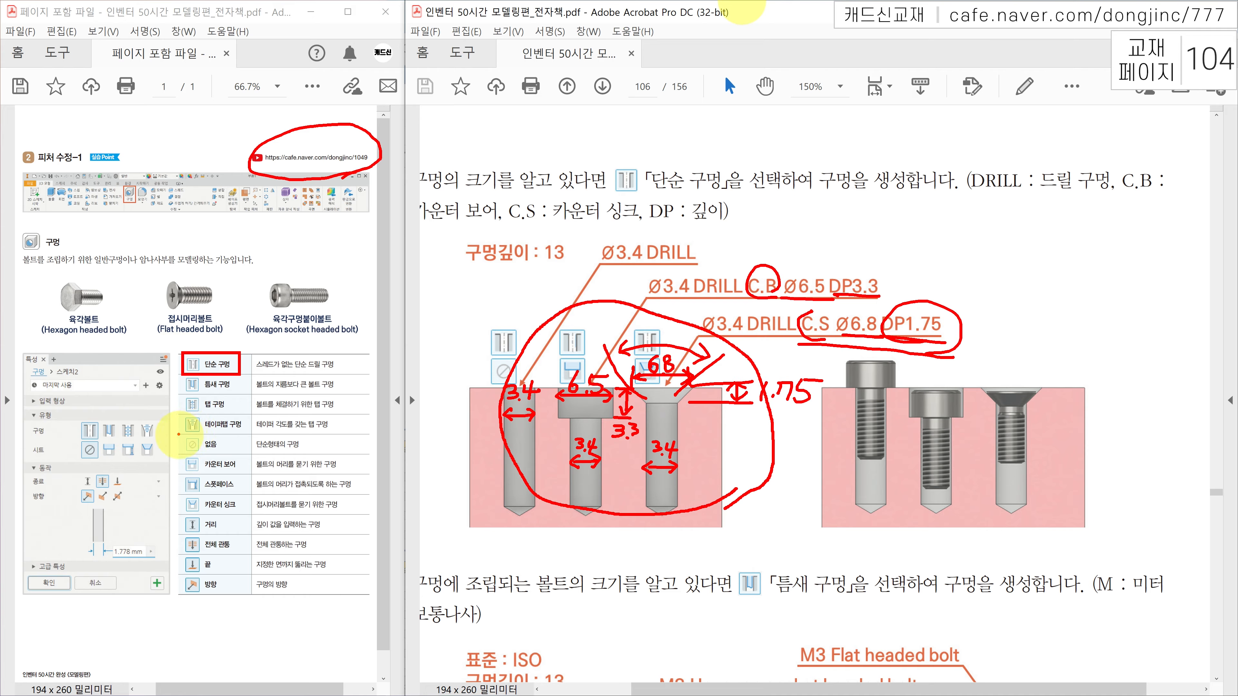
left_click_drag(192, 446, 243, 523)
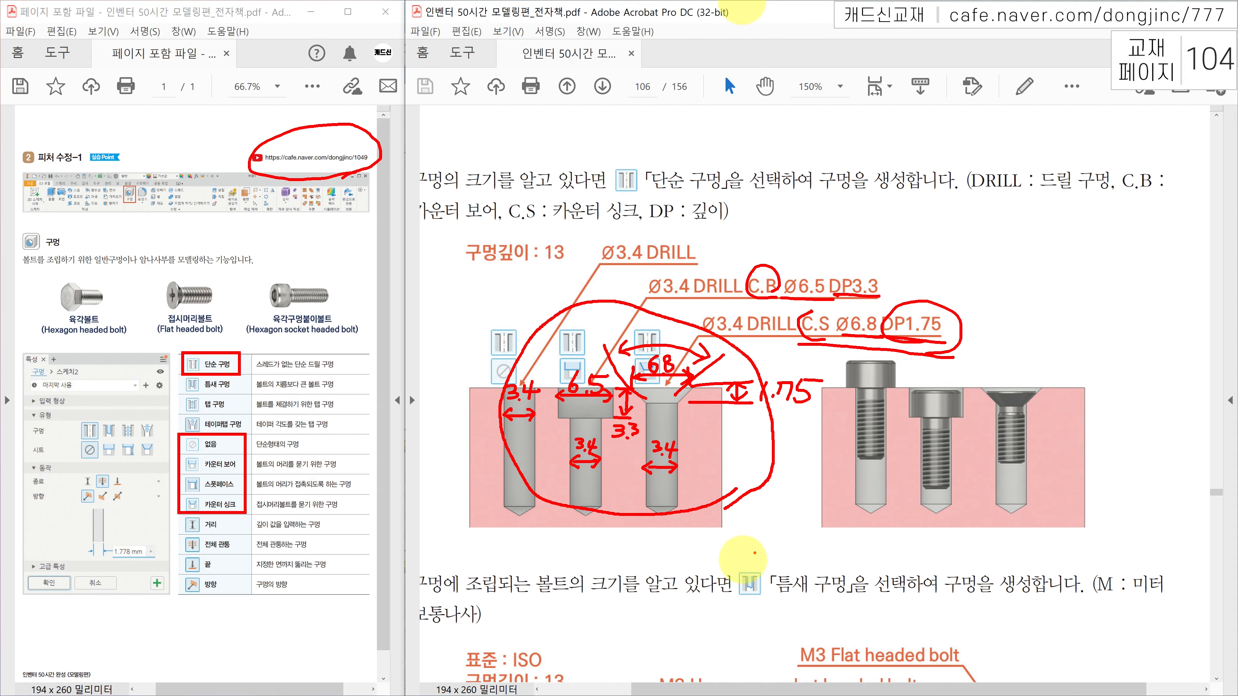
key("Escape")
Step: In the clearance hole section, box the three M3 bolt callouts plus the 틈새 구멍 and seat type rows, and clear the markup
middle_click_drag(697, 545, 698, 196)
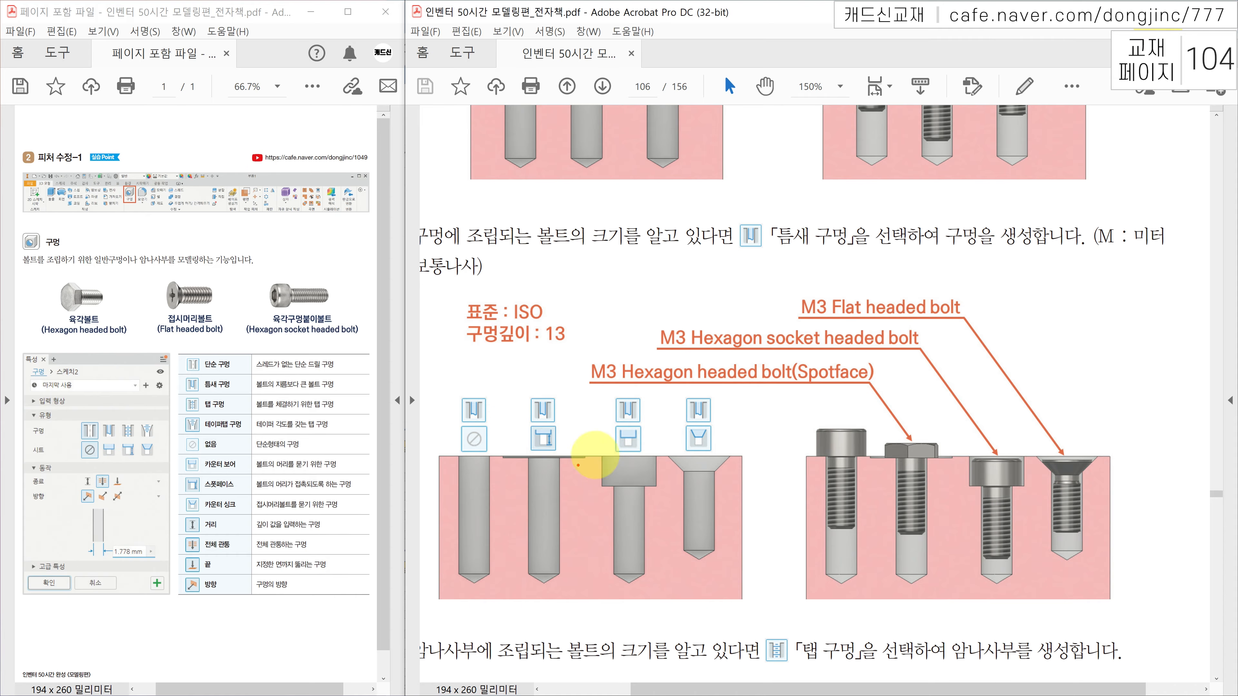
left_click_drag(581, 352, 875, 386)
left_click_drag(640, 327, 919, 347)
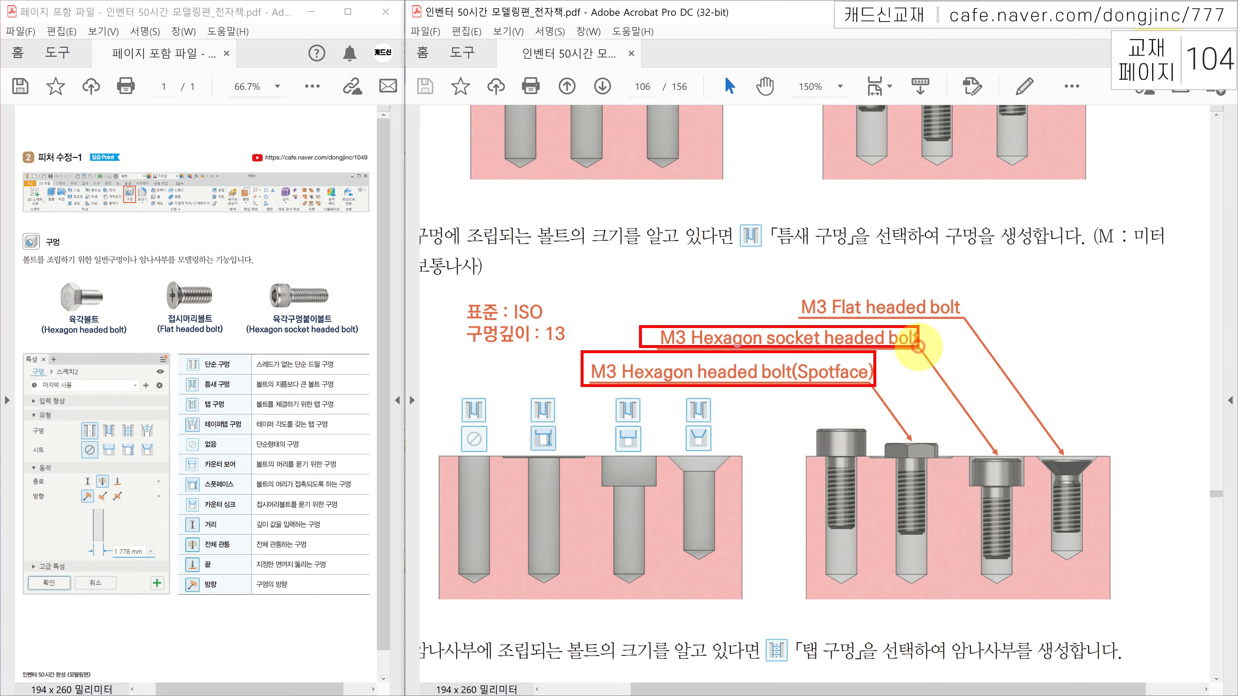
left_click_drag(786, 297, 969, 321)
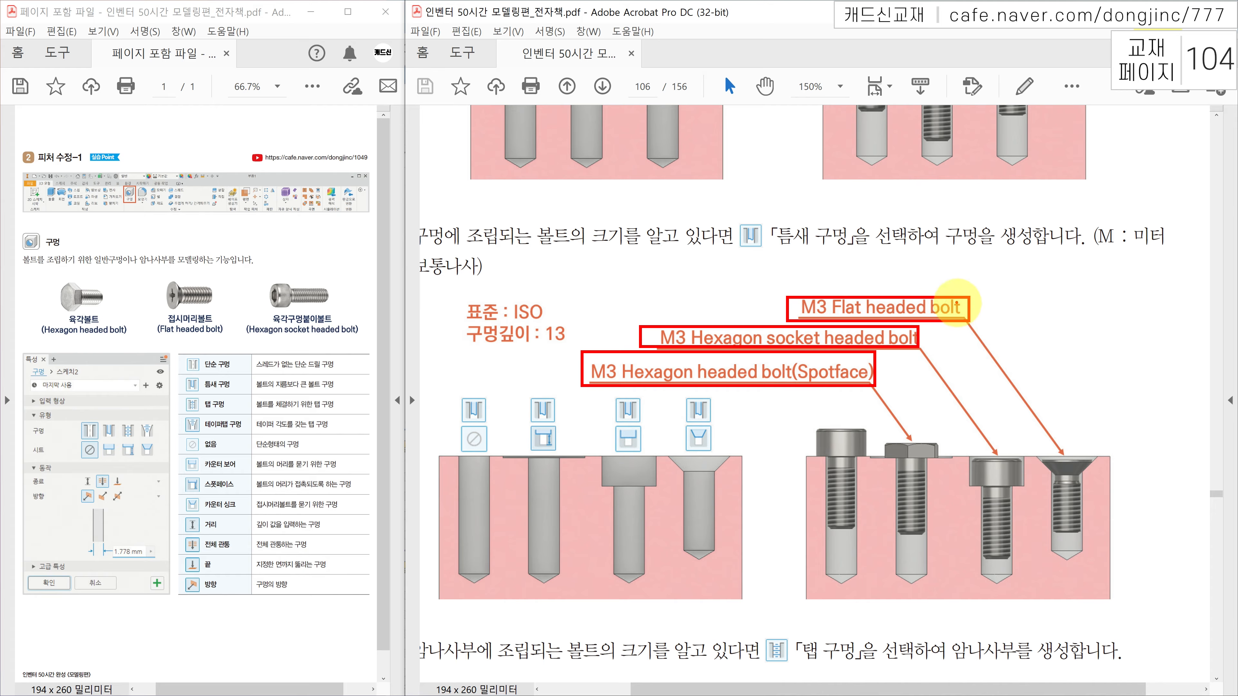
left_click_drag(182, 376, 245, 389)
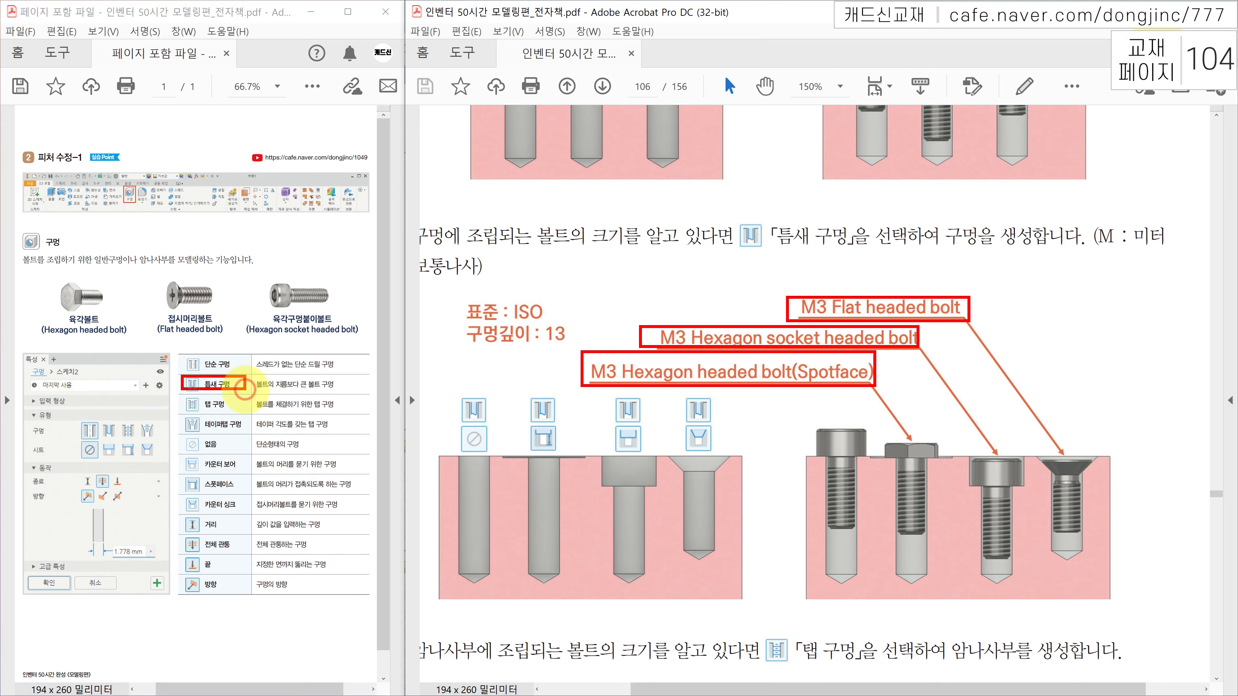
left_click_drag(190, 444, 243, 517)
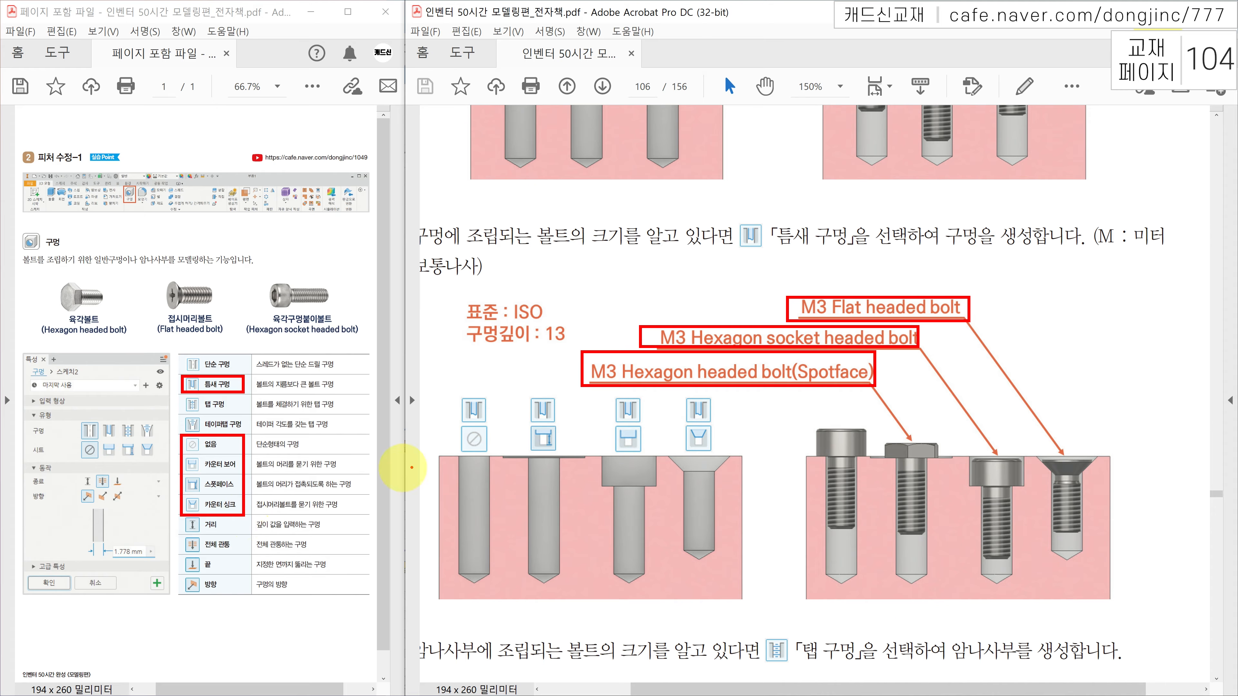
key("Escape")
Step: In the tapped hole figure, mark the hole depth of 13 and tap depth of 10 and link both to their labels
middle_click_drag(545, 384, 588, 1)
key("ctrl+2")
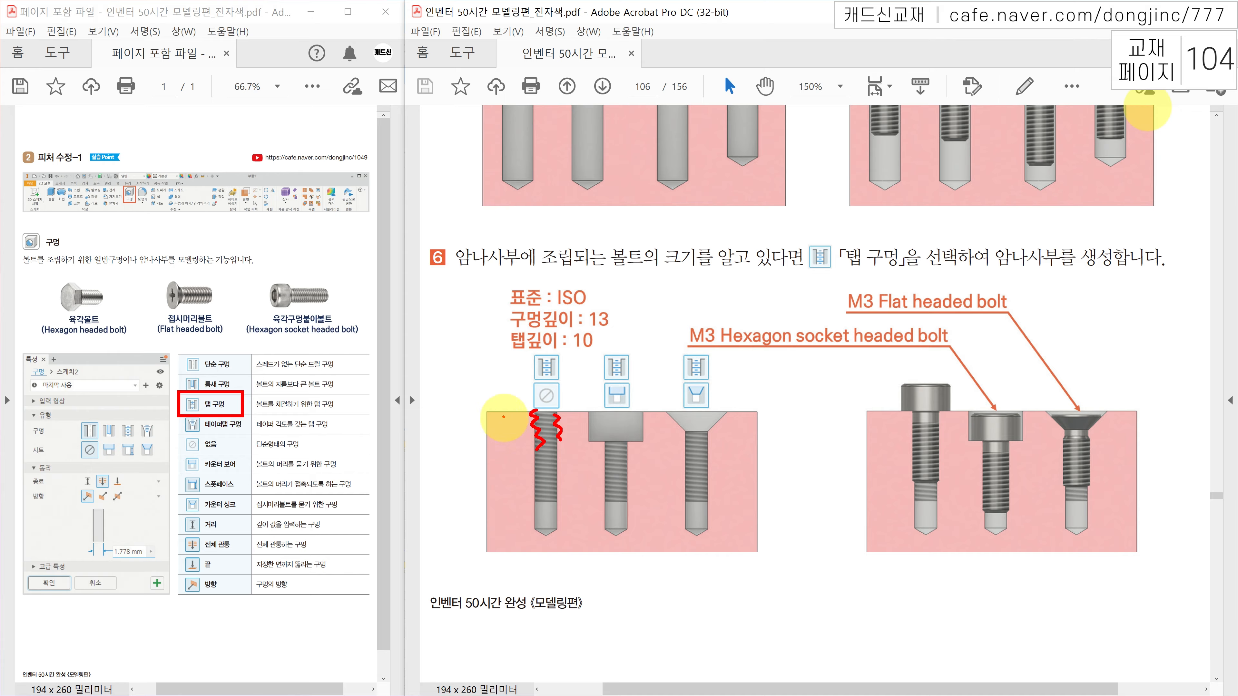
mouse_move(496, 415)
left_mouse_down()
mouse_move(487, 511)
mouse_move(511, 518)
left_mouse_up()
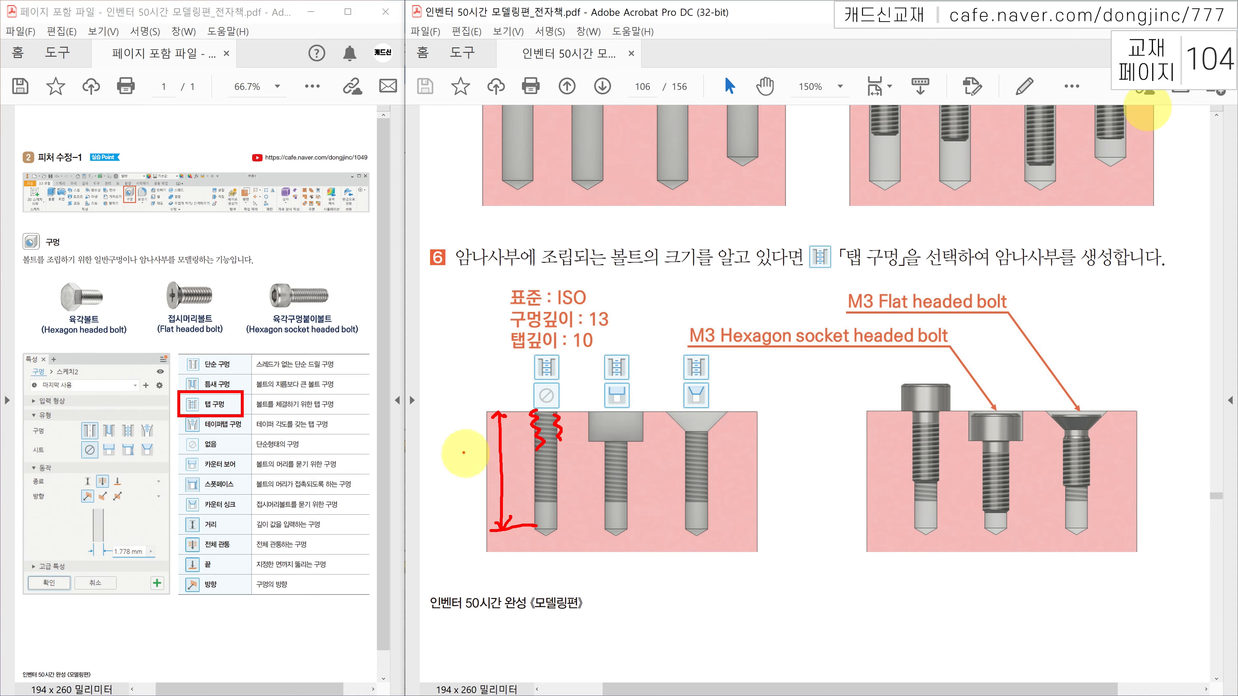
mouse_move(502, 319)
left_mouse_down()
mouse_move(448, 380)
mouse_move(486, 462)
left_mouse_up()
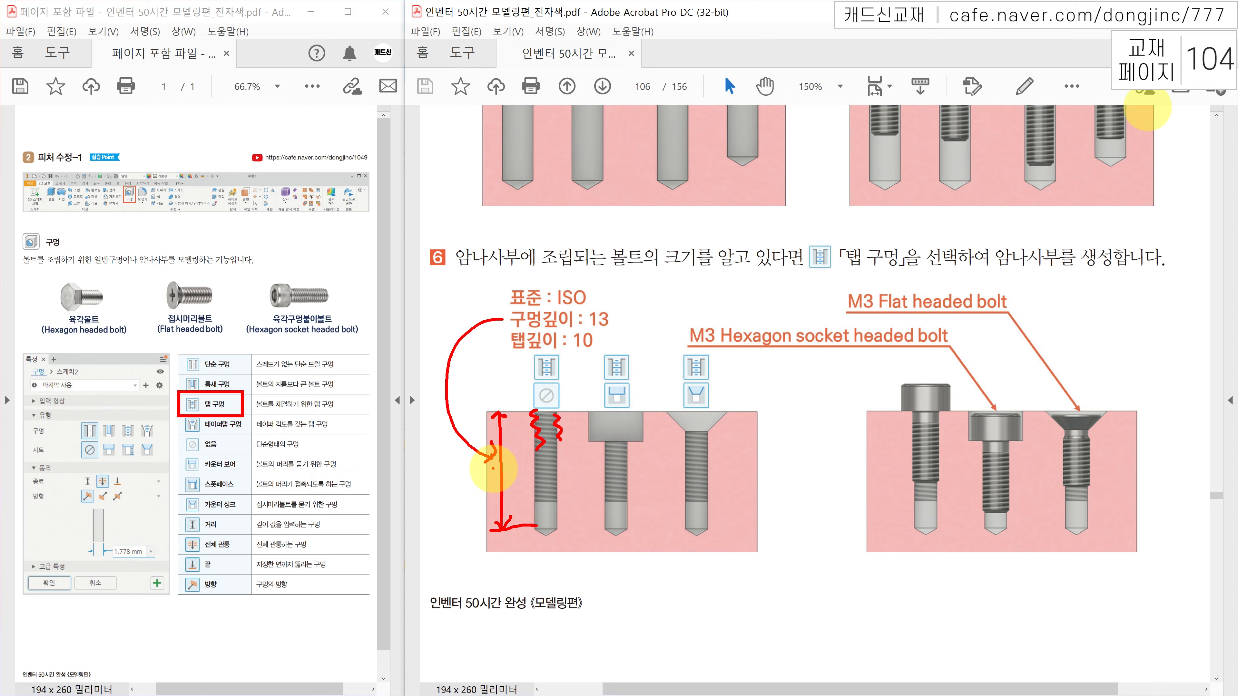
left_click_drag(565, 409, 575, 500)
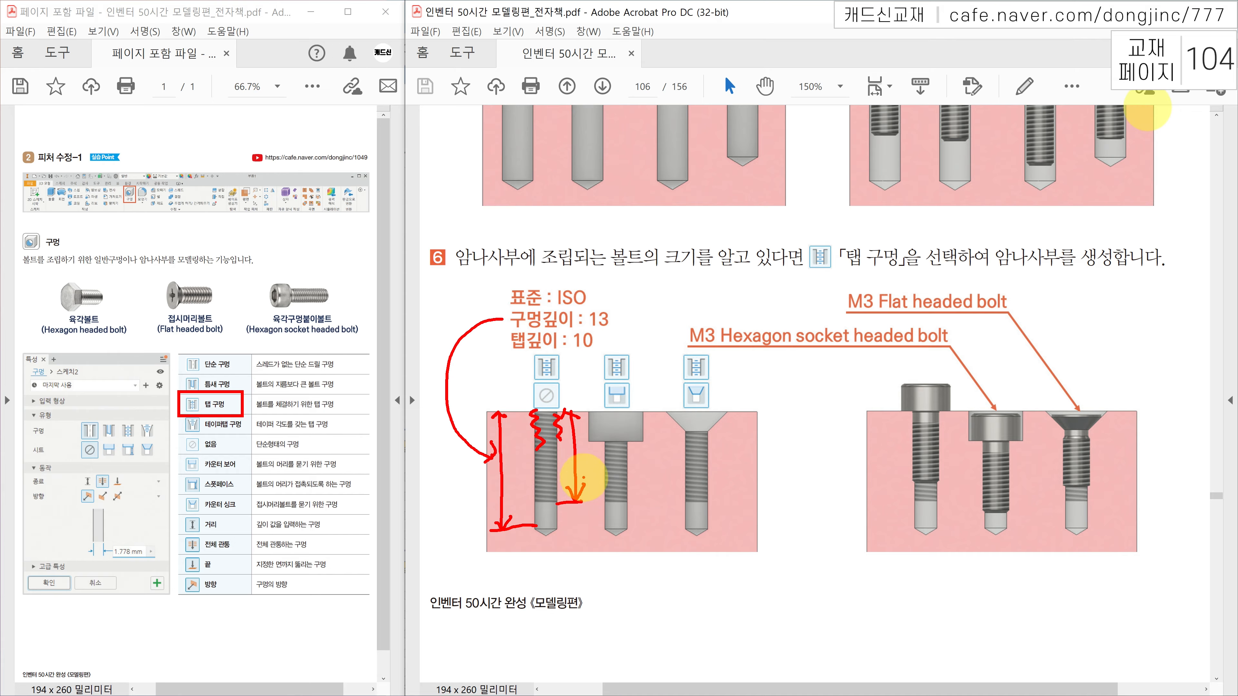
mouse_move(506, 344)
left_mouse_down()
mouse_move(553, 357)
mouse_move(589, 407)
mouse_move(578, 437)
mouse_move(594, 439)
left_mouse_up()
mouse_move(504, 521)
left_mouse_down()
mouse_move(478, 503)
mouse_move(495, 508)
left_mouse_up()
mouse_move(583, 455)
left_mouse_down()
mouse_move(566, 441)
mouse_move(573, 461)
left_mouse_up()
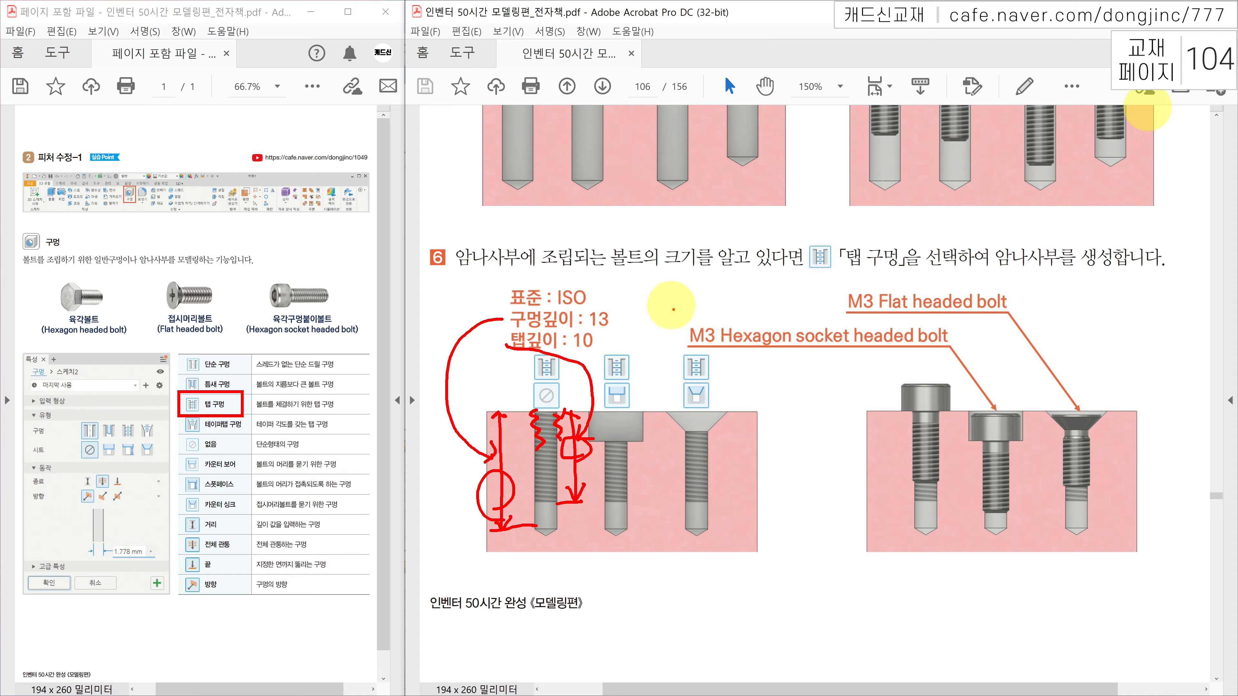
Step: Highlight the M3 size, the 탭 구멍 row, the two recessed bolt heads and the seat type rows from 없음 to 카운터 싱크
left_click_drag(672, 317, 722, 357)
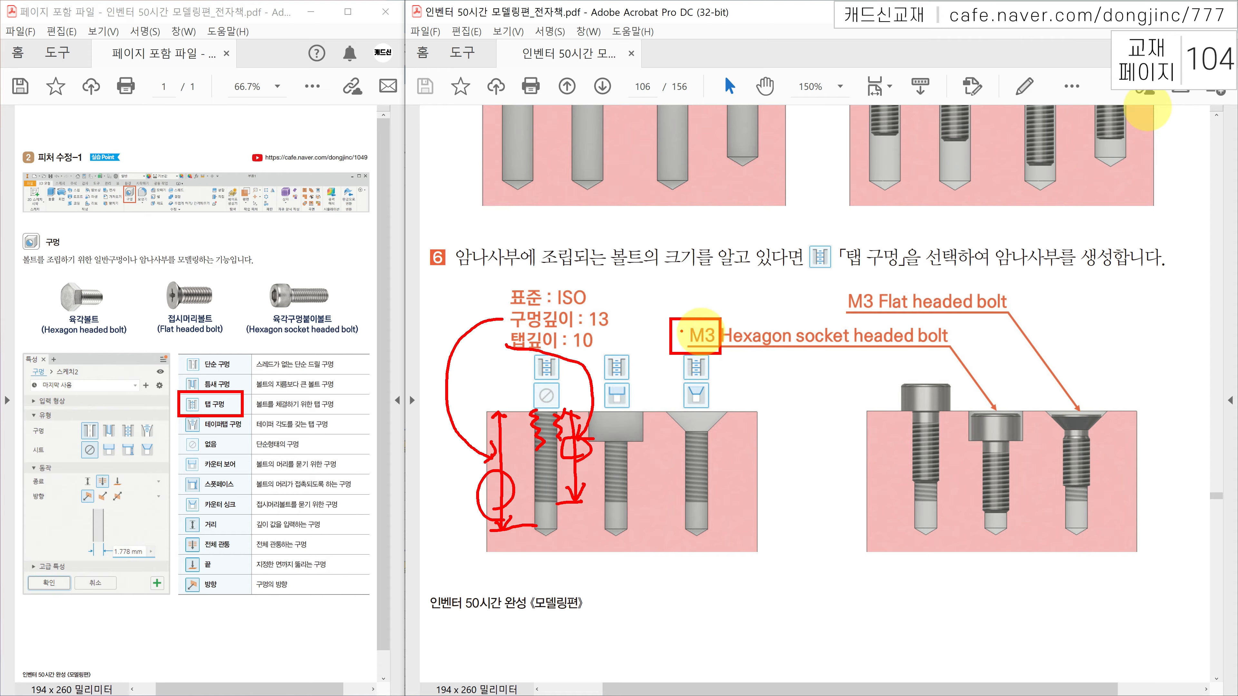
left_click_drag(176, 391, 242, 417)
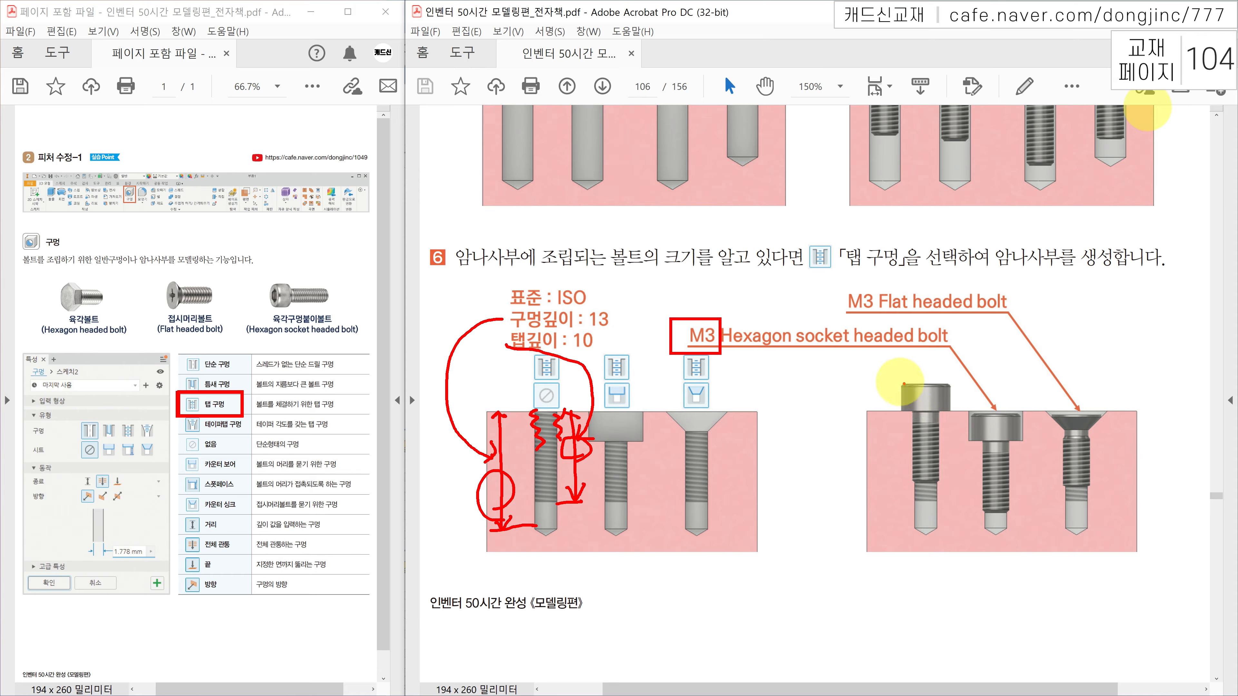
mouse_move(1000, 453)
left_mouse_down()
mouse_move(1036, 415)
mouse_move(1013, 452)
left_mouse_up()
mouse_move(1087, 439)
left_mouse_down()
mouse_move(1053, 424)
mouse_move(1086, 448)
left_mouse_up()
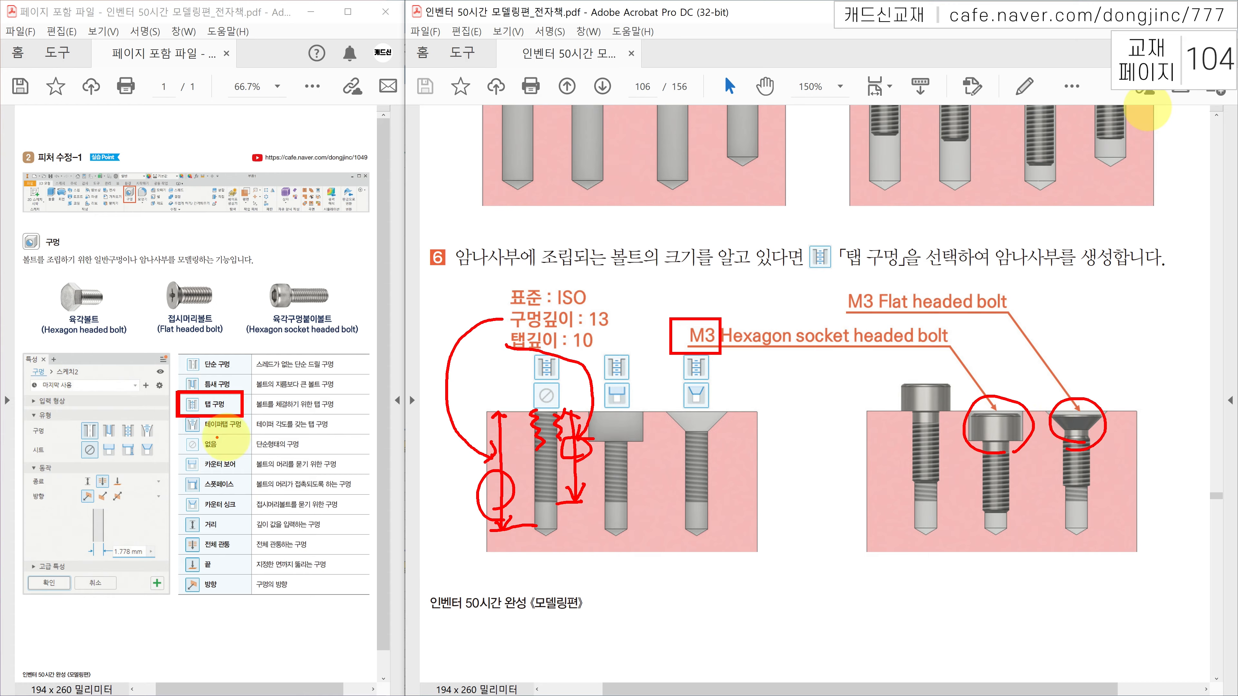
left_click_drag(180, 440, 251, 513)
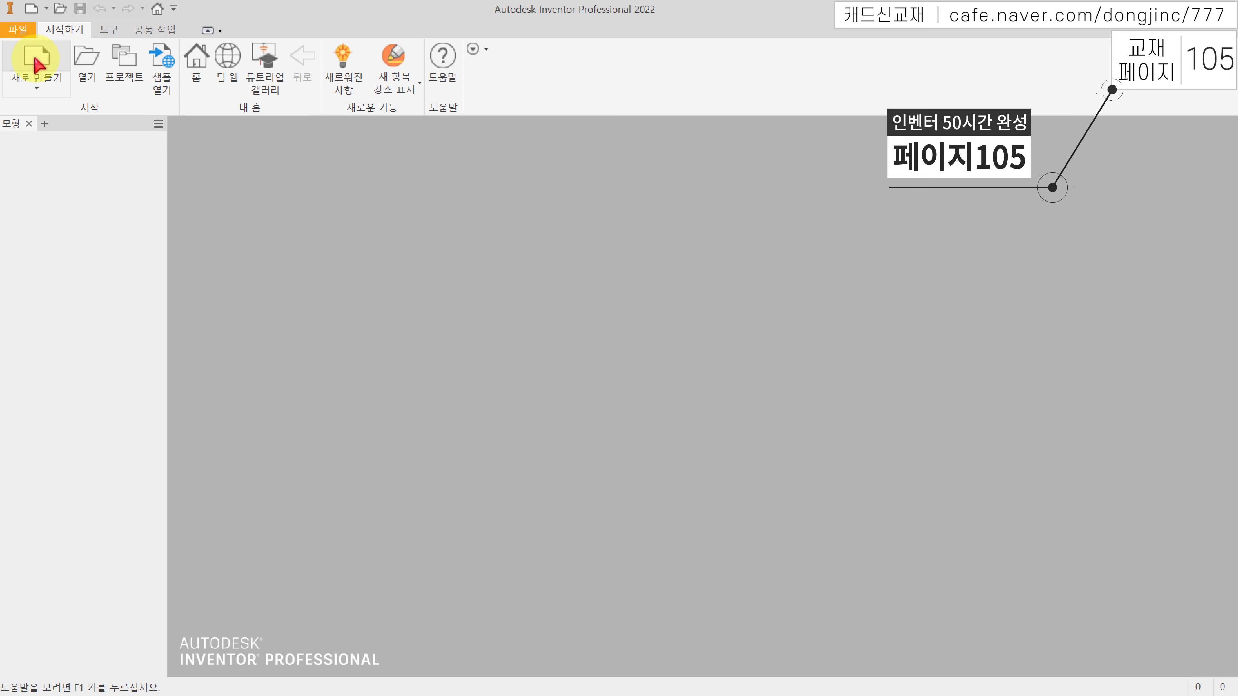
Step: Create a new part in Inventor and start a 2D sketch on the horizontal XZ origin plane, oriented with X pointing right
left_click(47, 57)
double_click(683, 267)
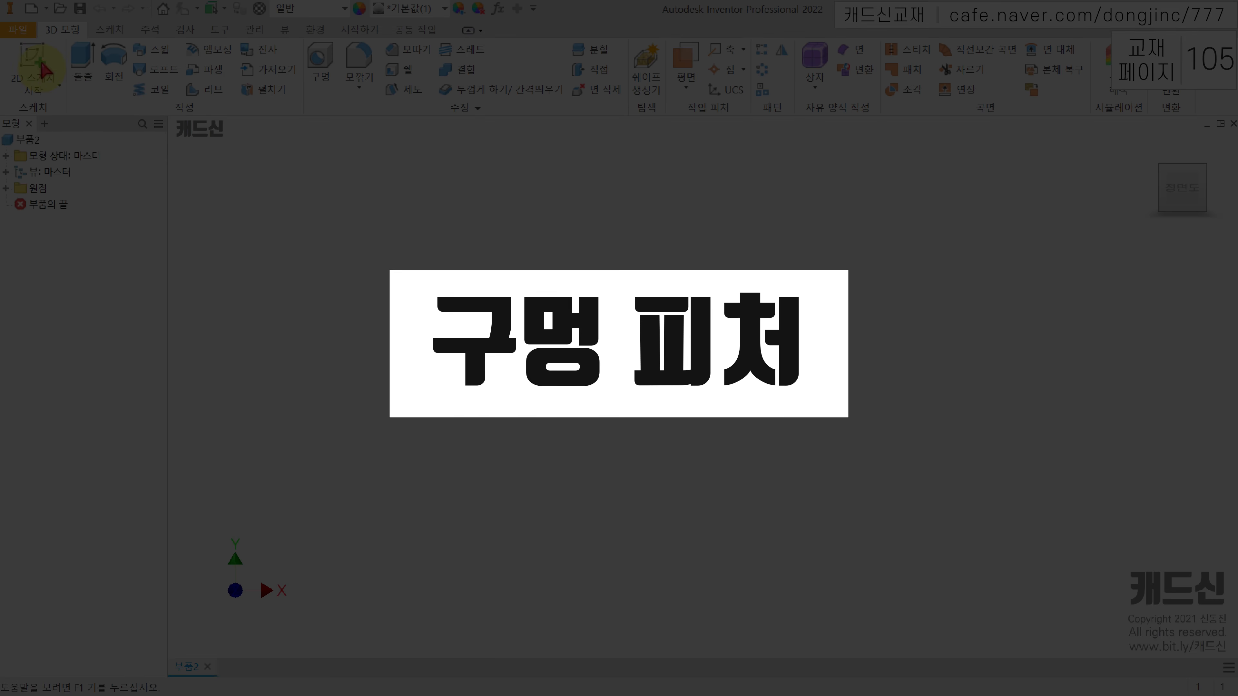
left_click(34, 59)
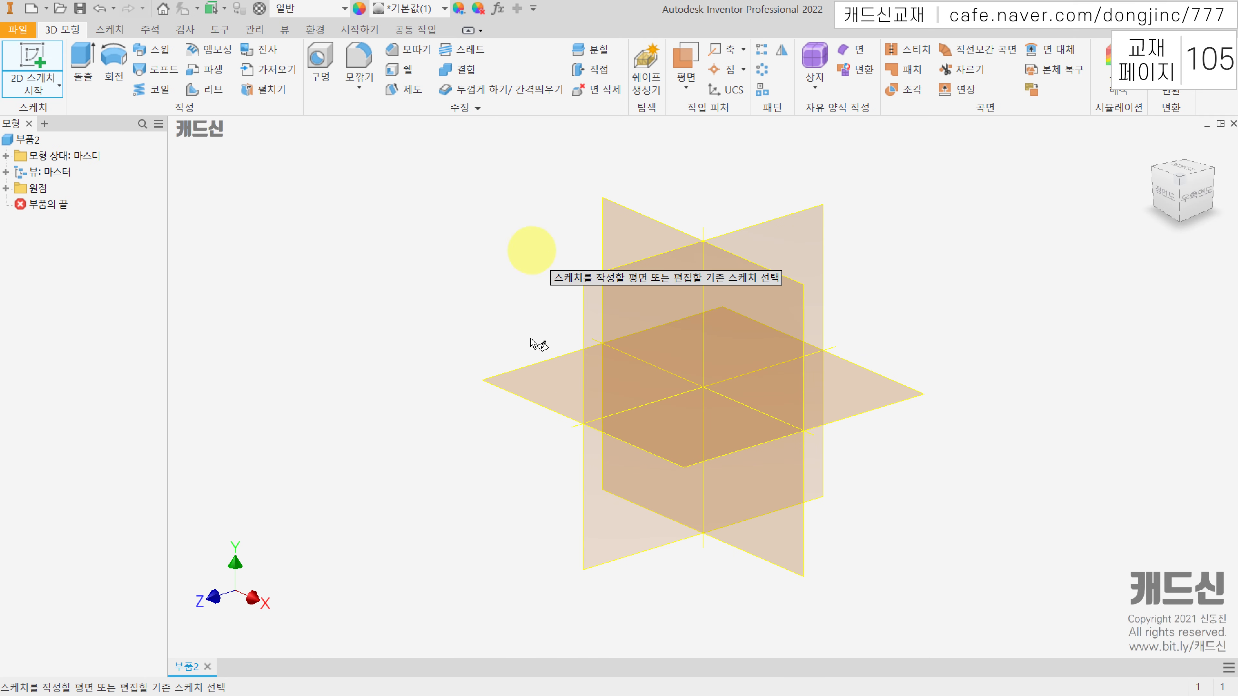
left_click(555, 367)
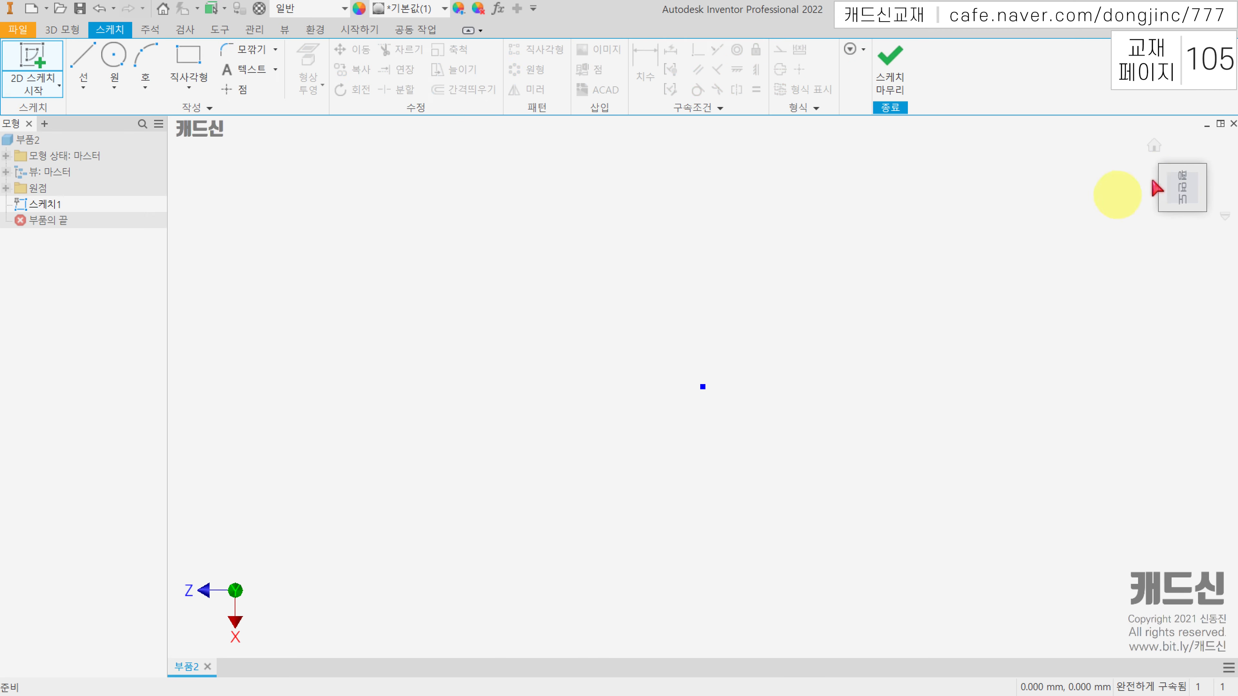
left_click(1212, 144)
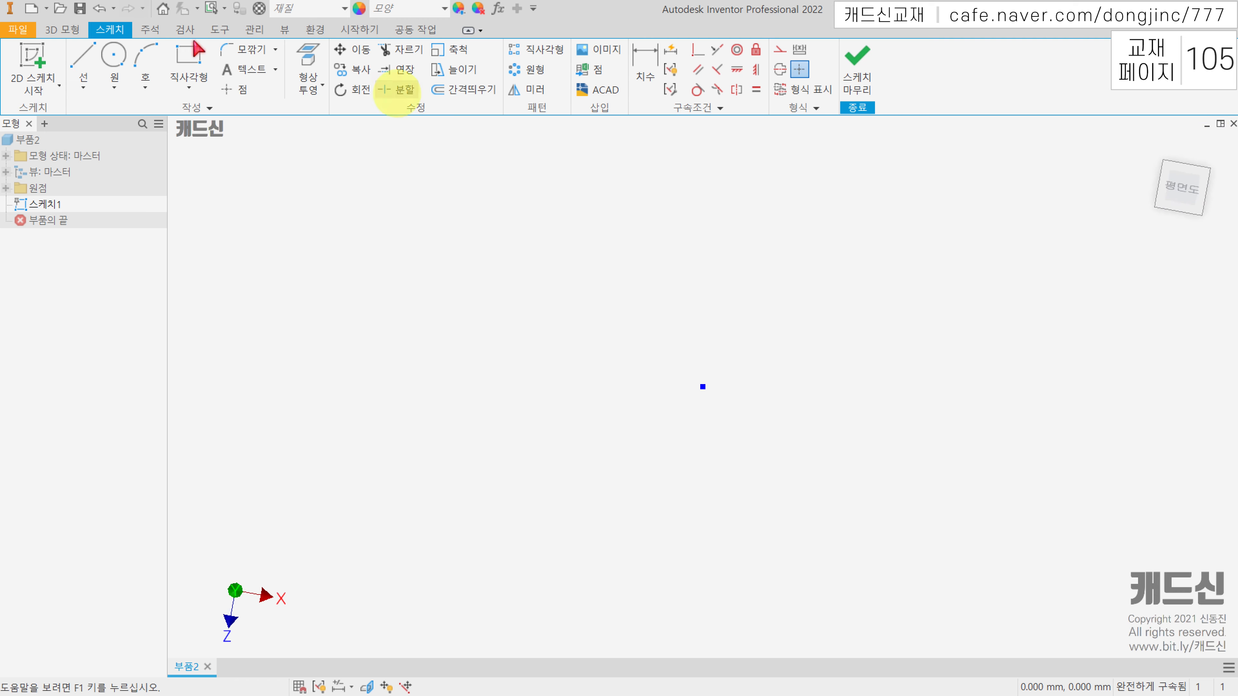
Step: Sketch a rectangle about 258 mm wide and 63 mm high with its lower-left corner on the origin
left_click(188, 61)
left_click(703, 388)
left_click(1097, 292)
Step: Dimension the rectangle to 100 mm wide and 10 mm high
left_click(645, 63)
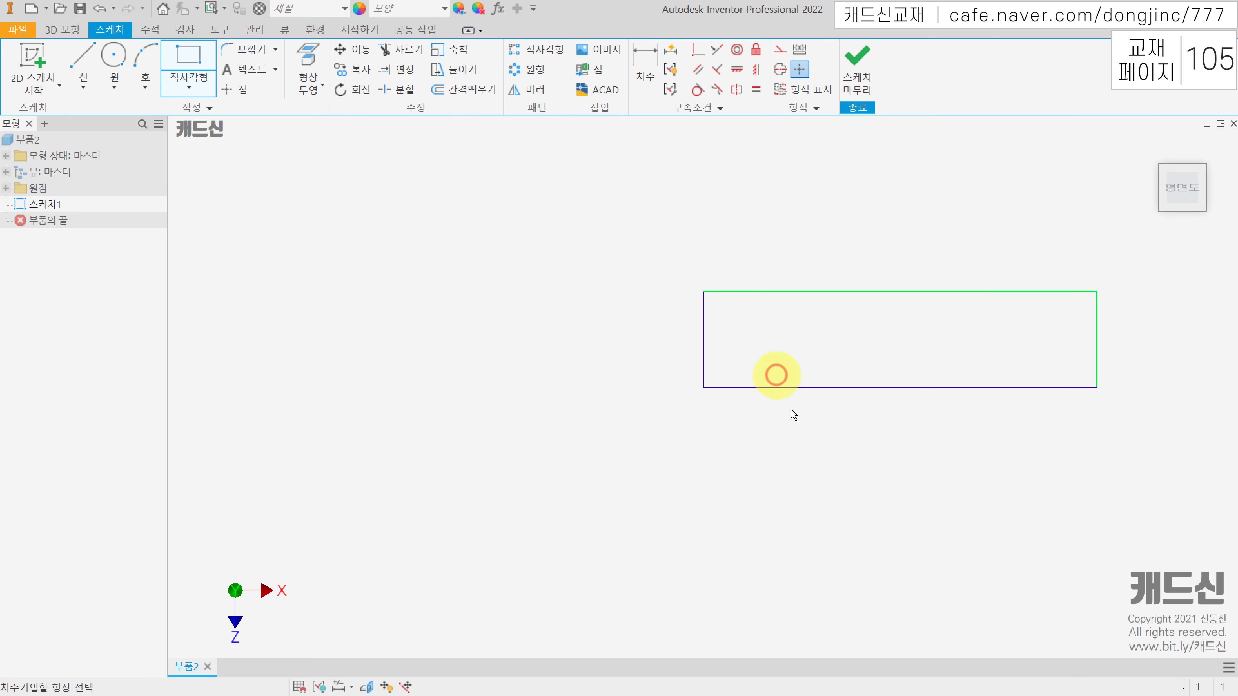
left_click(815, 388)
left_click(808, 429)
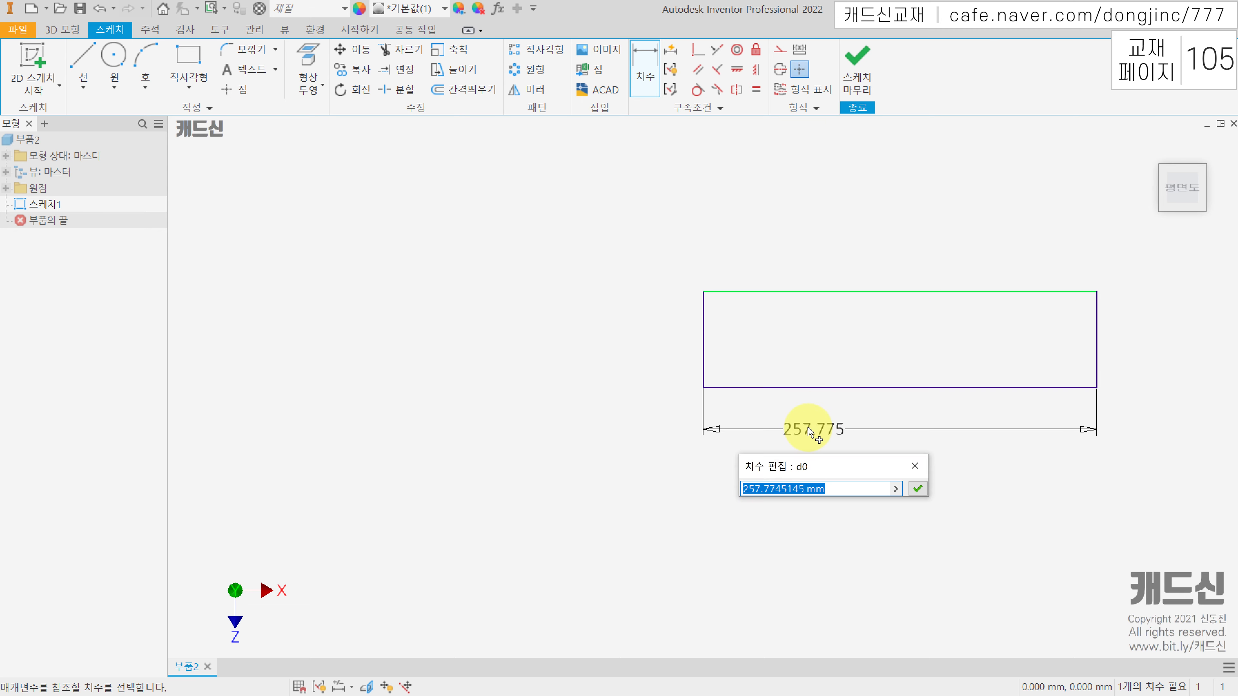
key("Return")
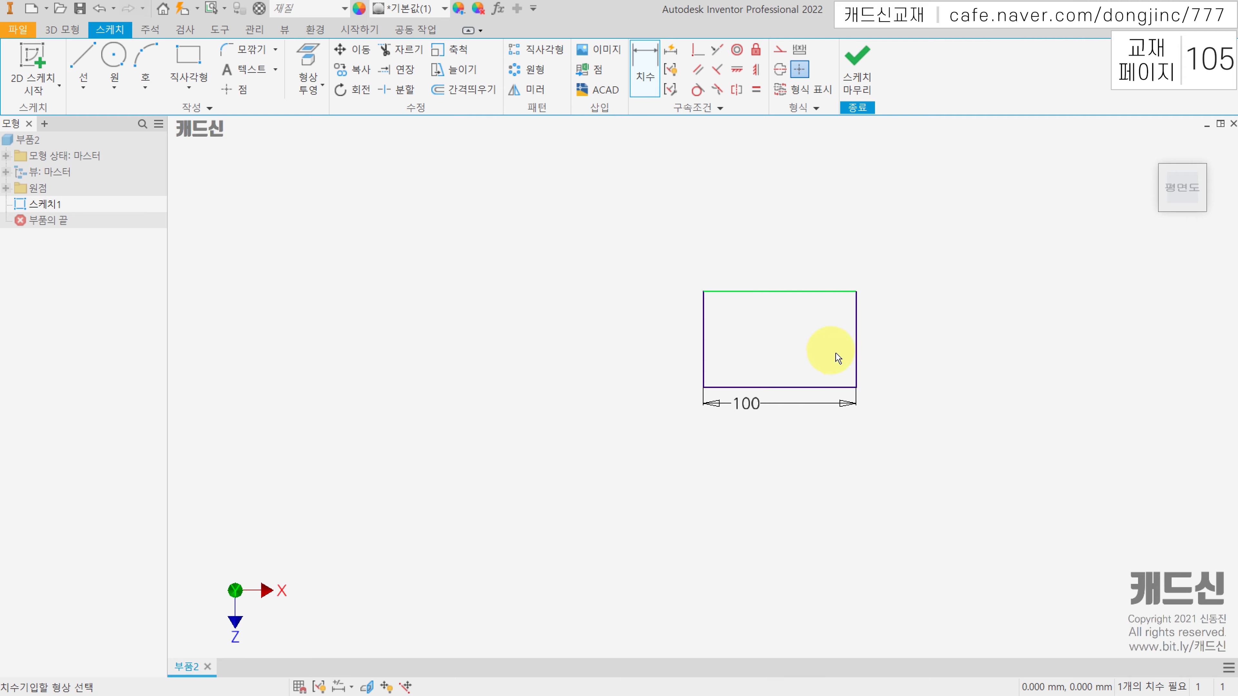
left_click(855, 350)
left_click(893, 351)
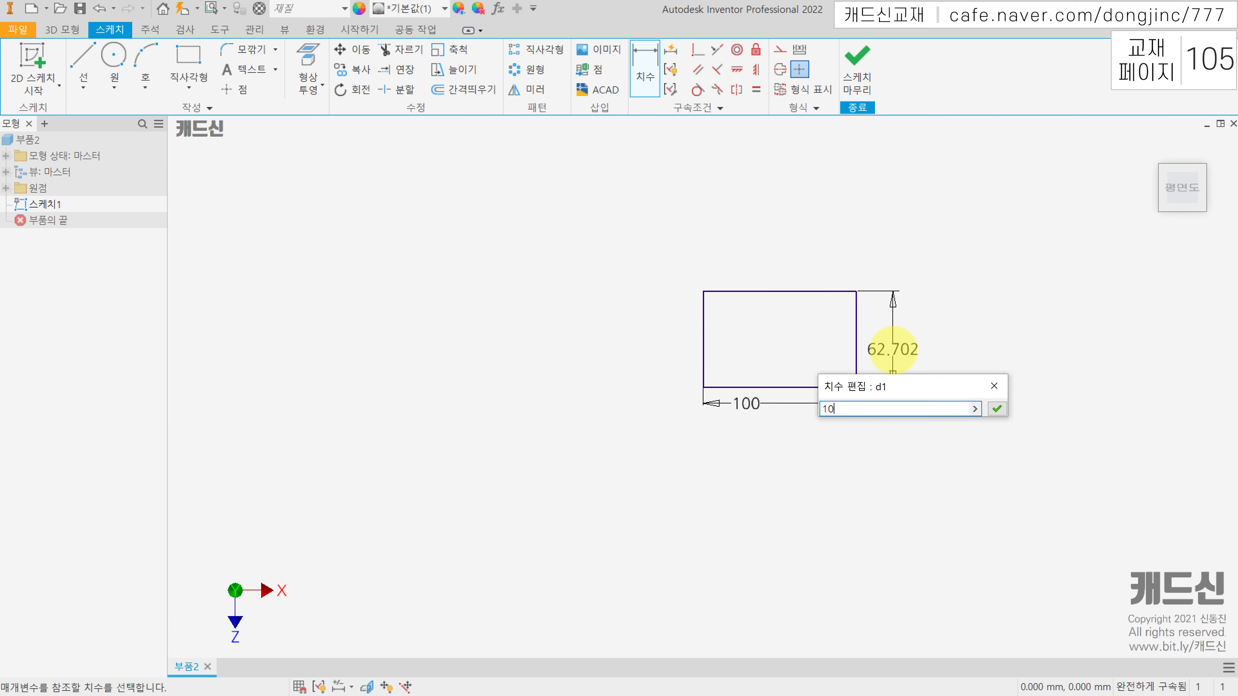
type("10")
key("Return")
Step: Extrude the rectangle upward by 16 mm into a solid bar and show it in the home view
left_click(63, 30)
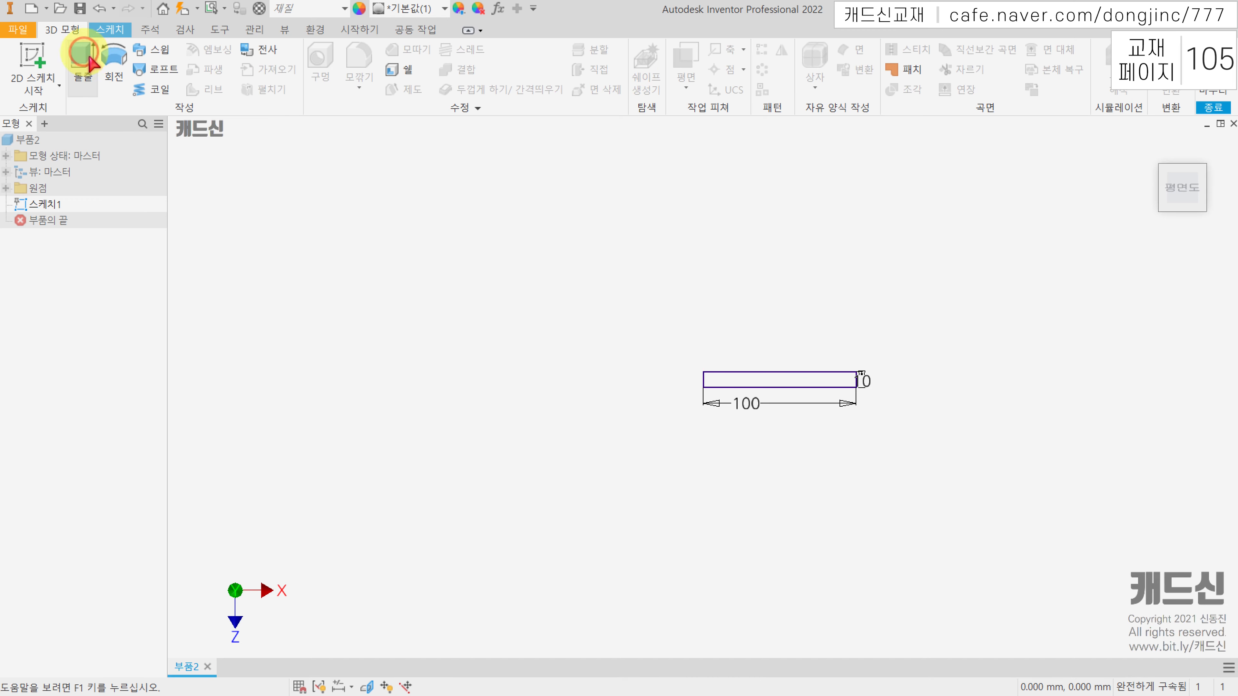
left_click(84, 62)
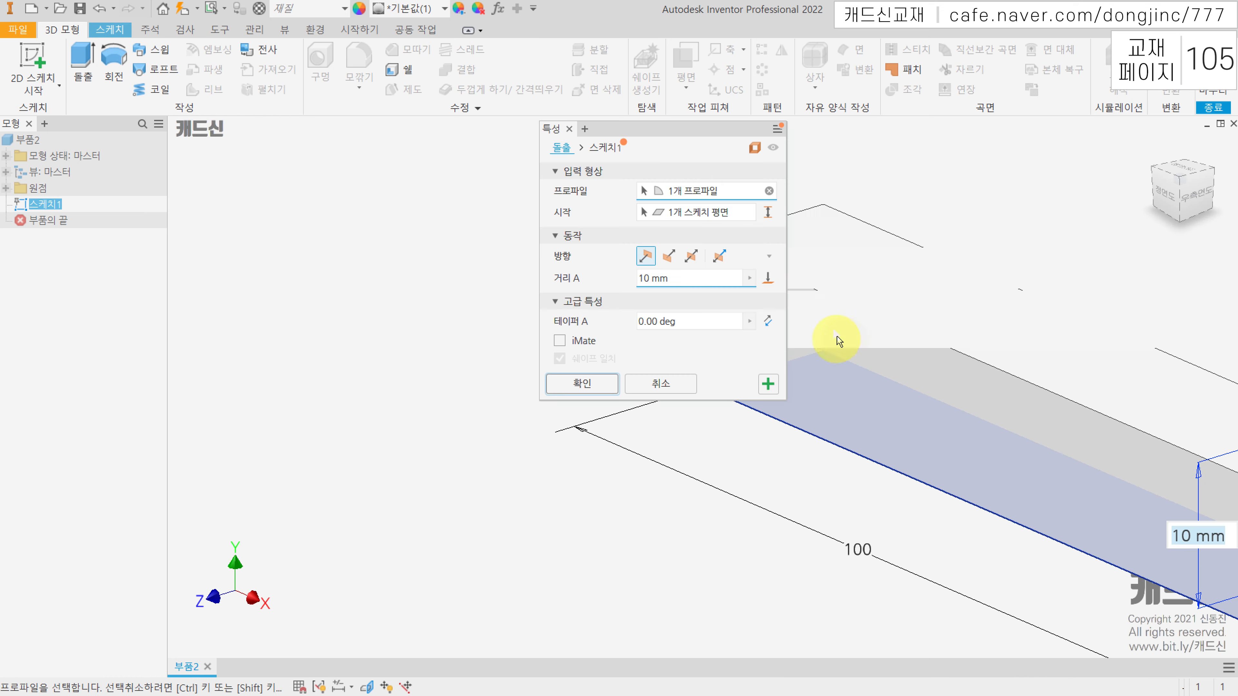
middle_click_drag(882, 509, 749, 475)
left_click_drag(651, 125, 298, 127)
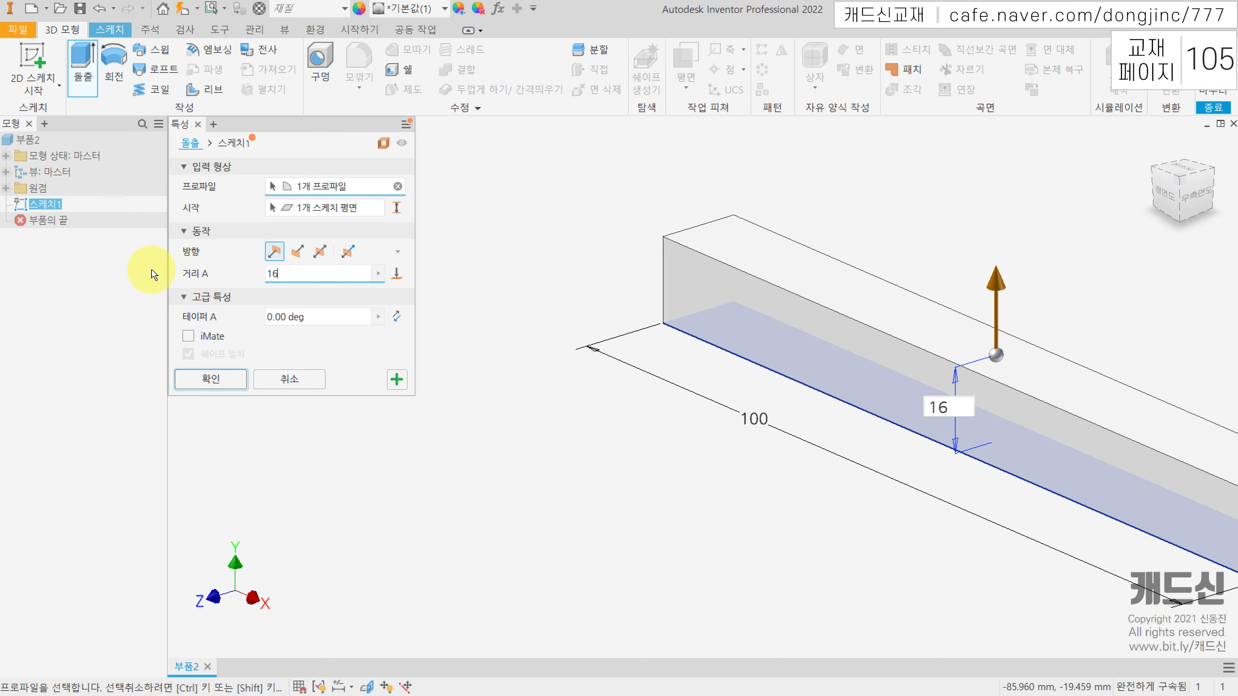
type("16")
key("Return")
key("F6")
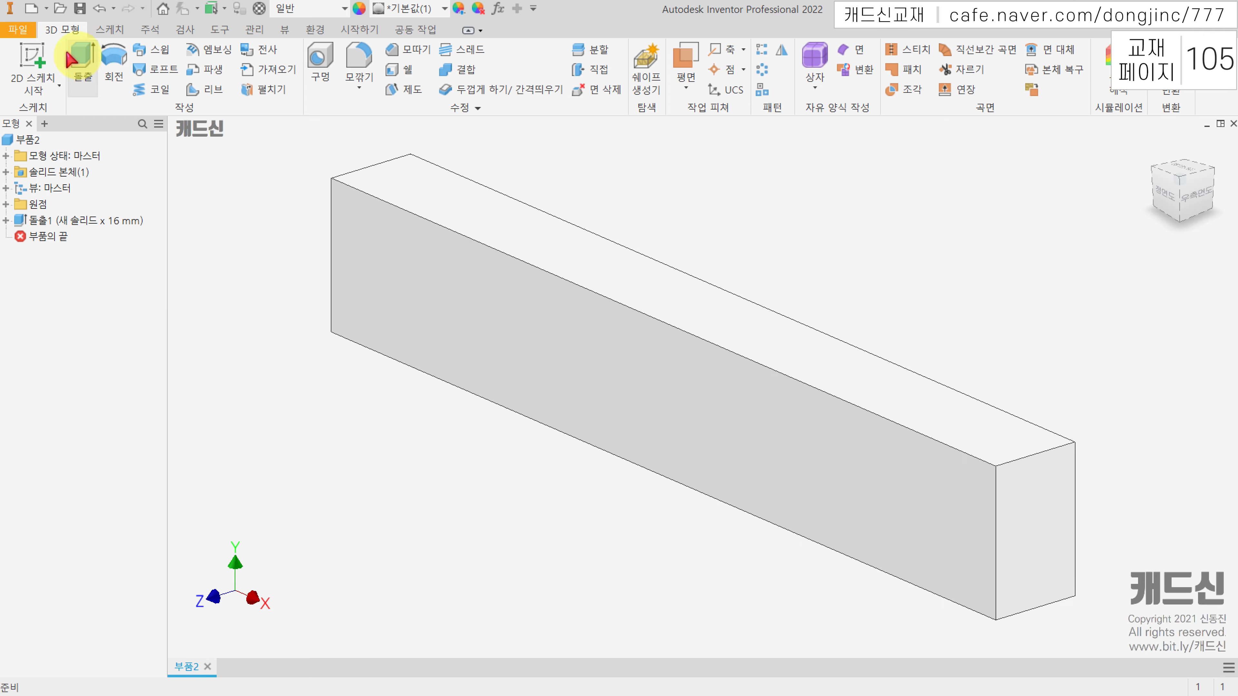
Step: Start a 2D sketch on the bar's top face, oriented so the bar's length runs horizontally
left_click(30, 58)
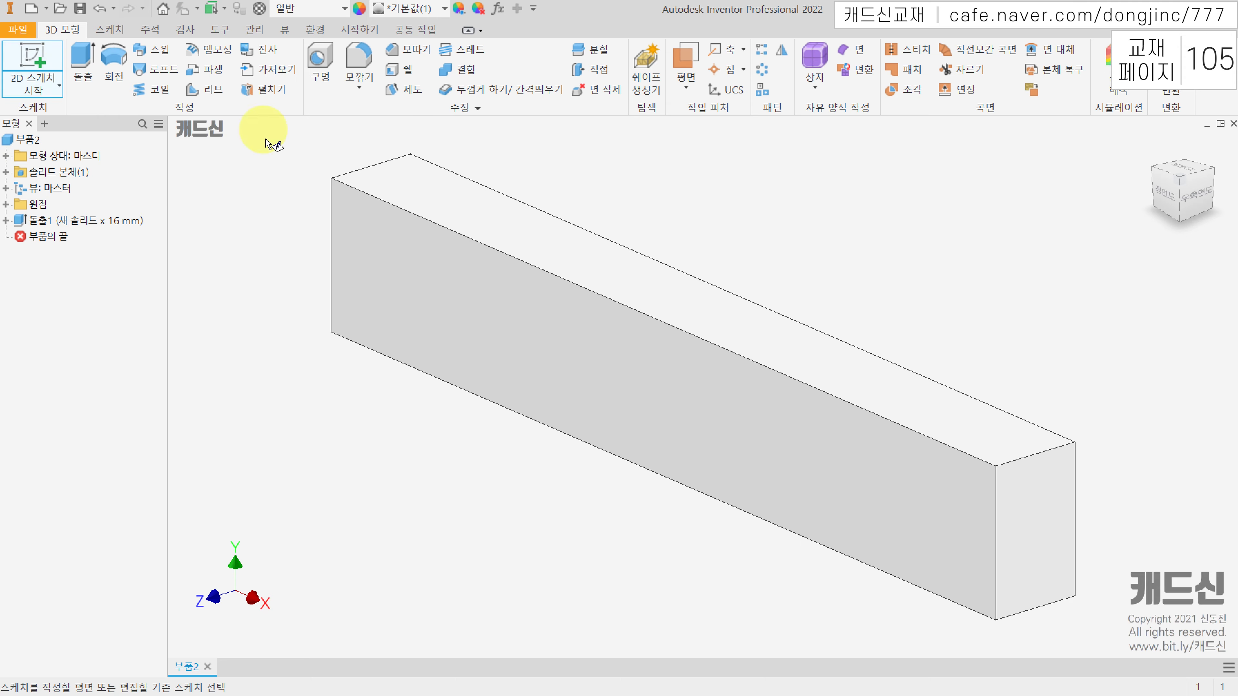
left_click(473, 227)
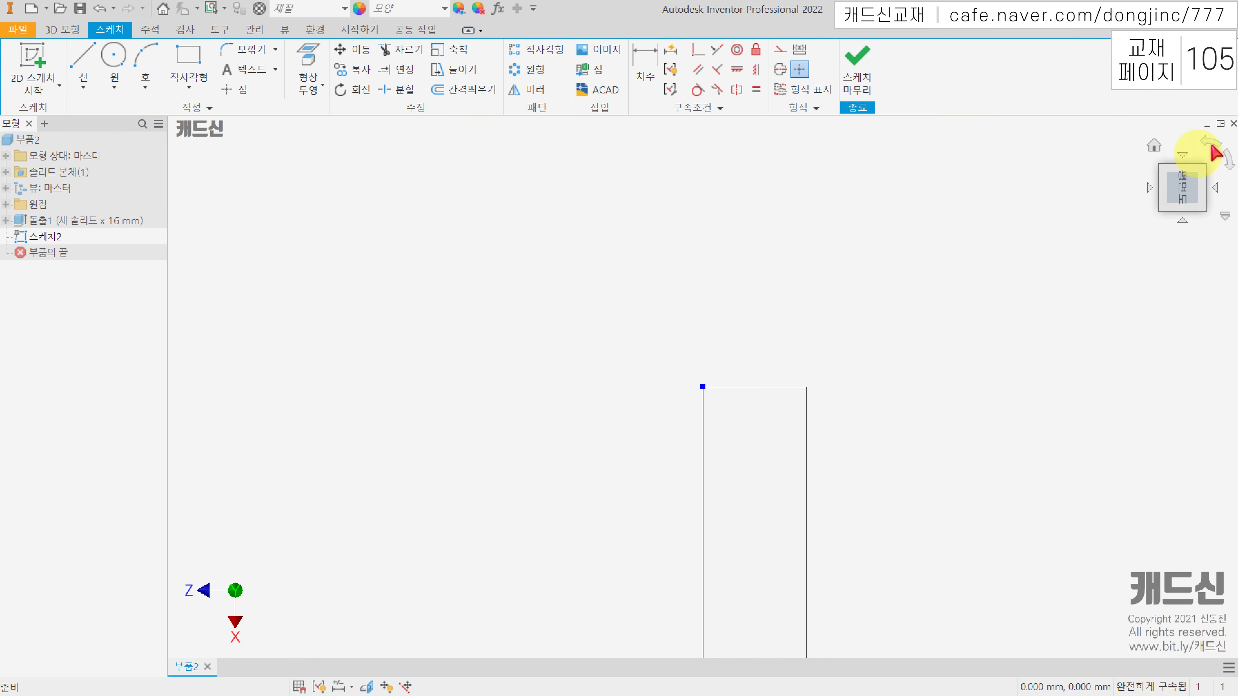
left_click(1220, 146)
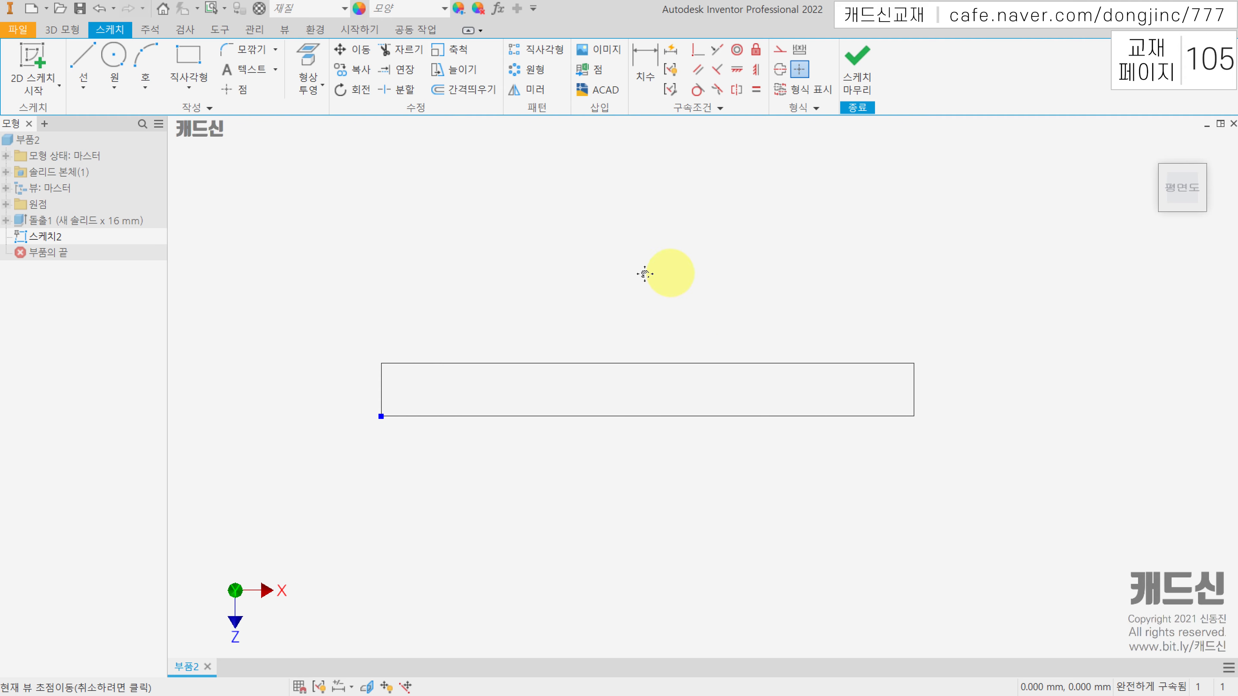
Step: Project the top face's front long edge into the sketch and convert it to a construction line
left_click(306, 57)
left_click(470, 423)
key("Escape")
left_click_drag(758, 506, 566, 281)
left_click(781, 50)
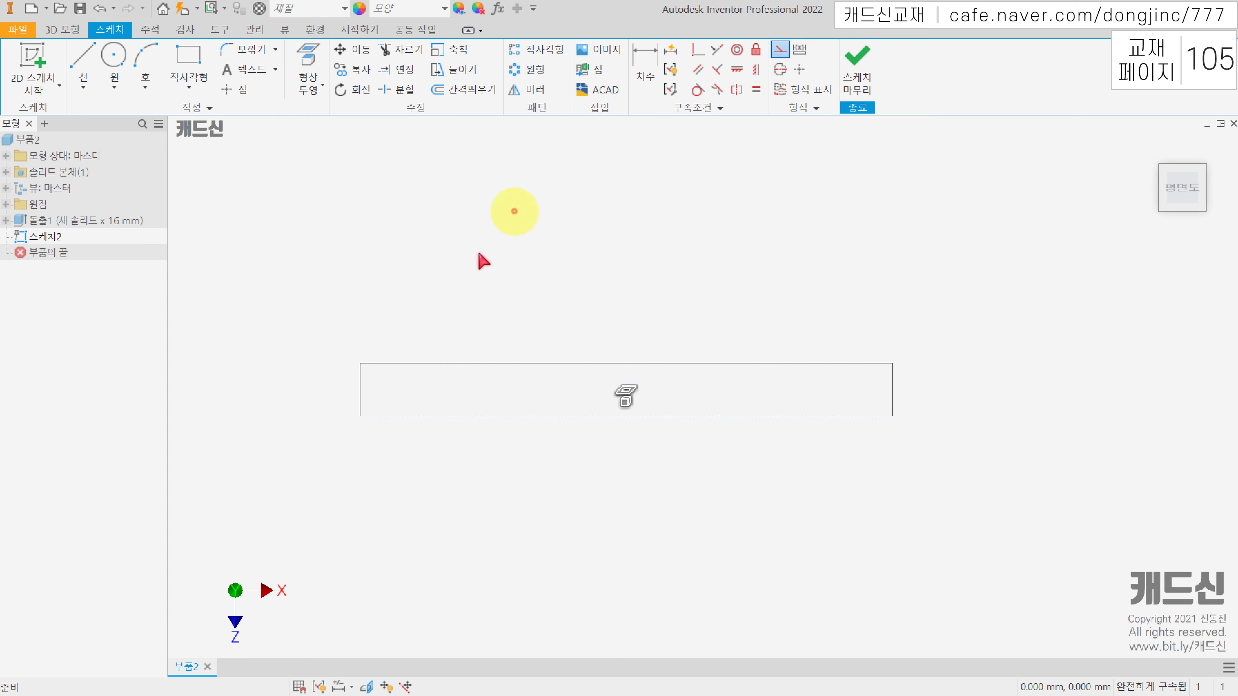
Step: Place ten centre points spread along the projected front edge and finish the sketch
left_click(237, 90)
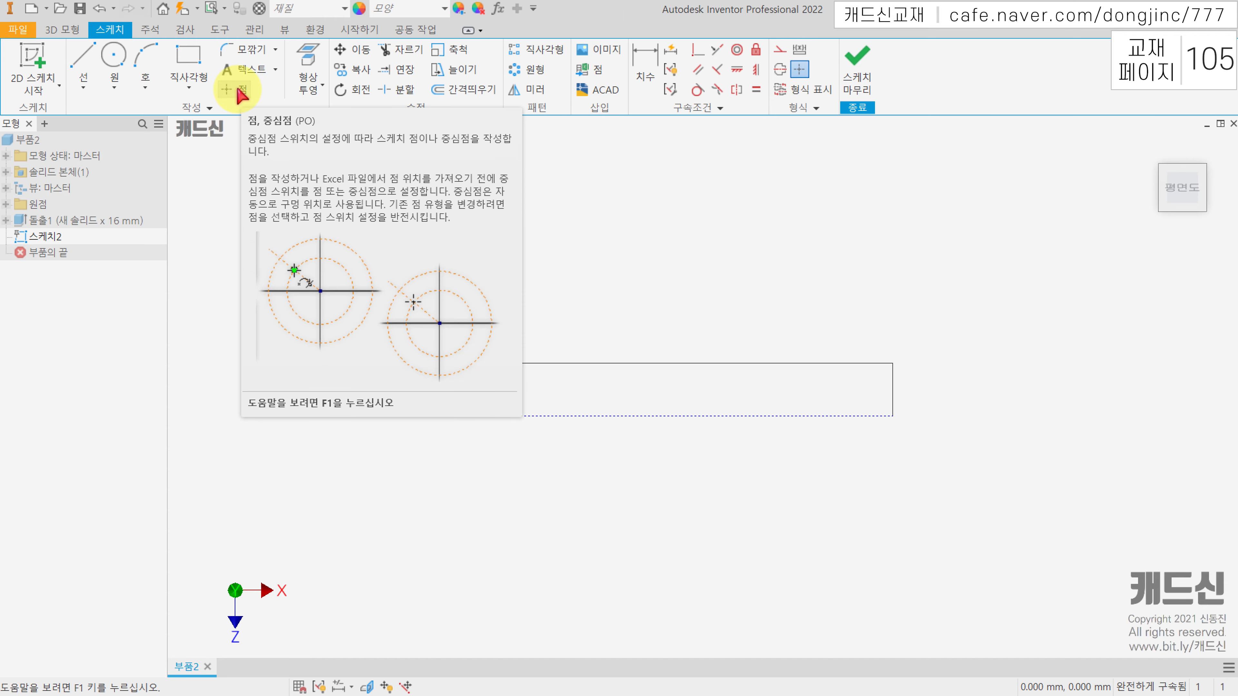
left_click(243, 95)
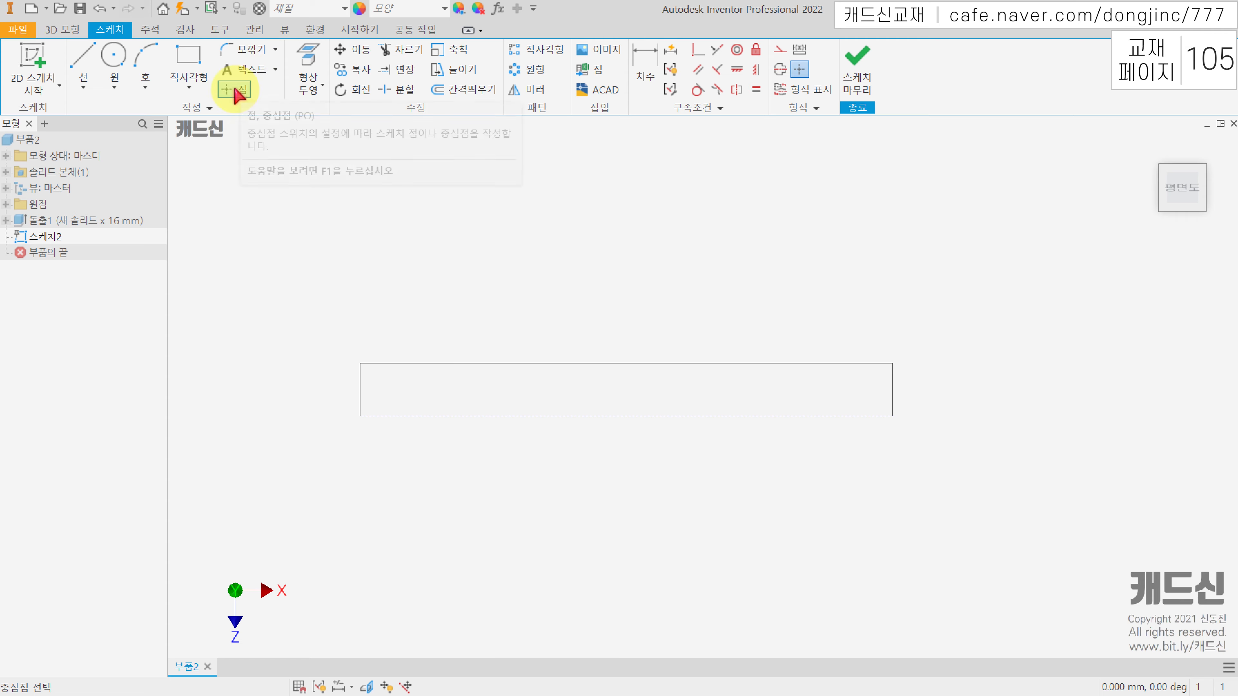
left_click(395, 416)
left_click(442, 416)
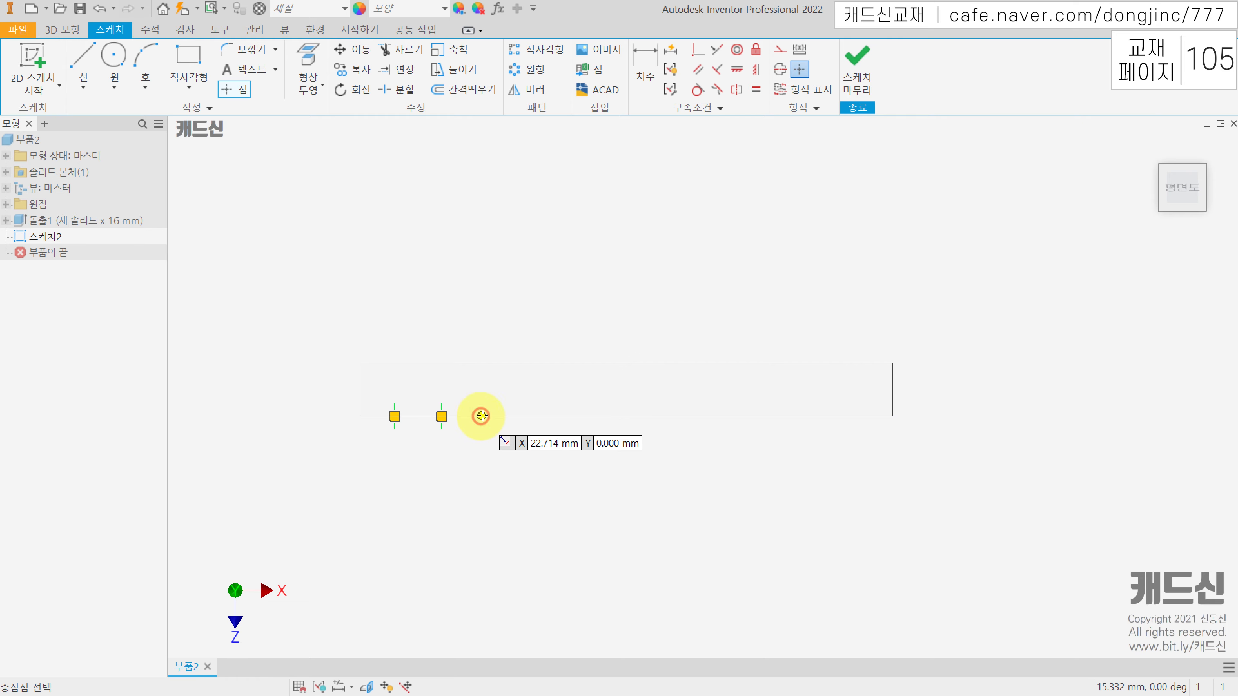
left_click(486, 416)
left_click(553, 416)
left_click(606, 416)
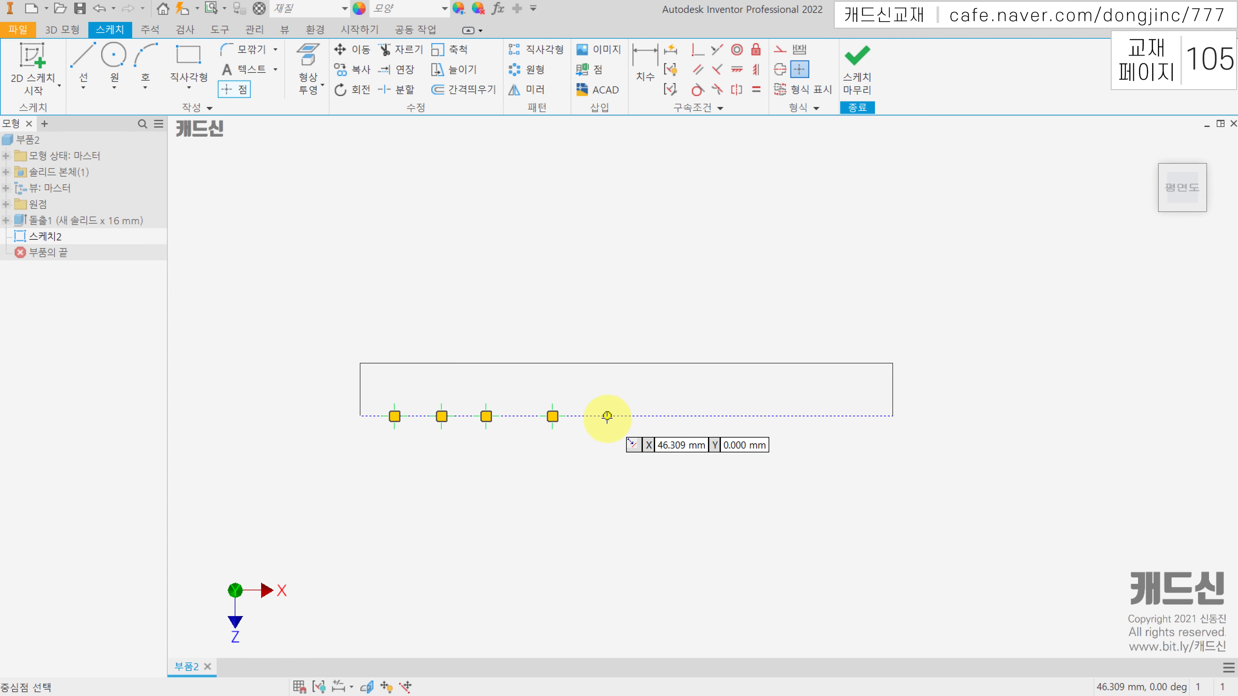
left_click(657, 416)
left_click(712, 415)
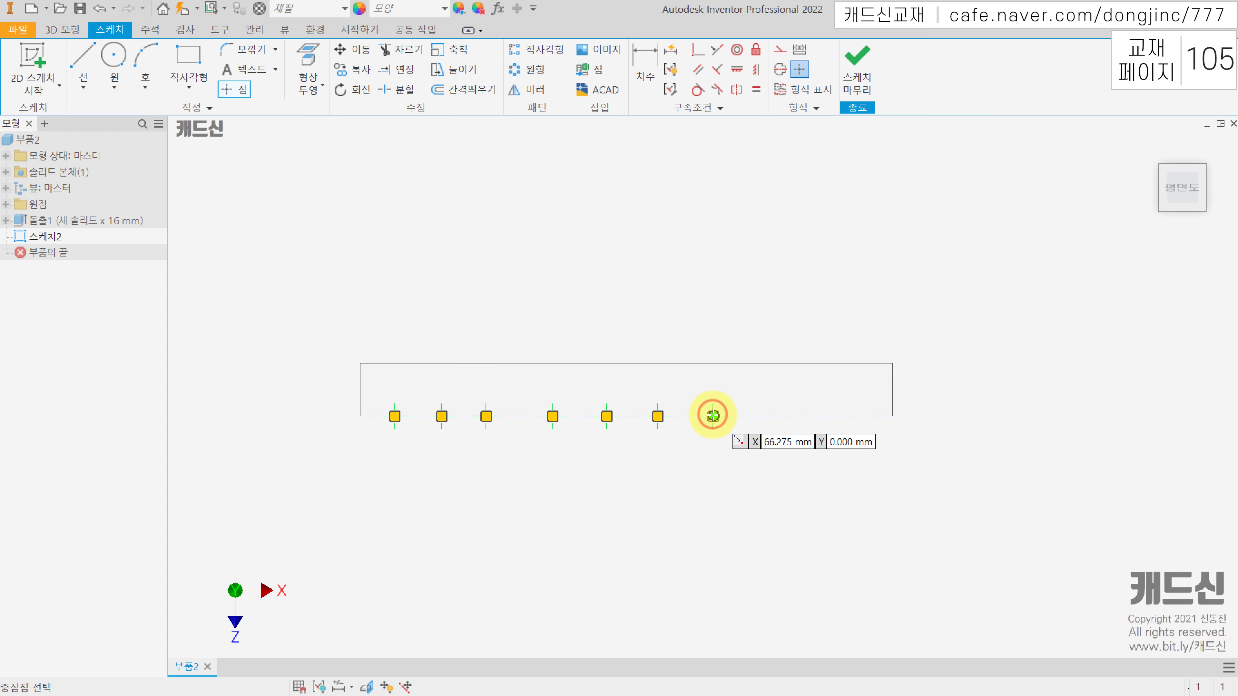
left_click(772, 416)
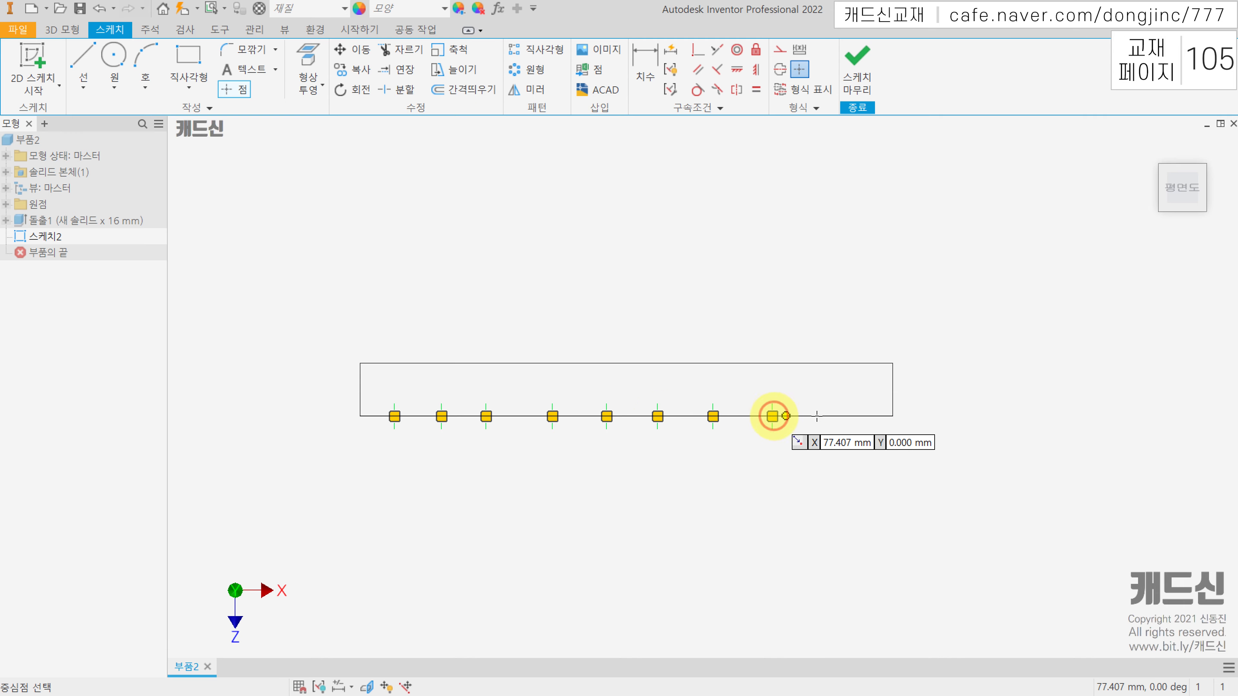
left_click(815, 416)
left_click(858, 416)
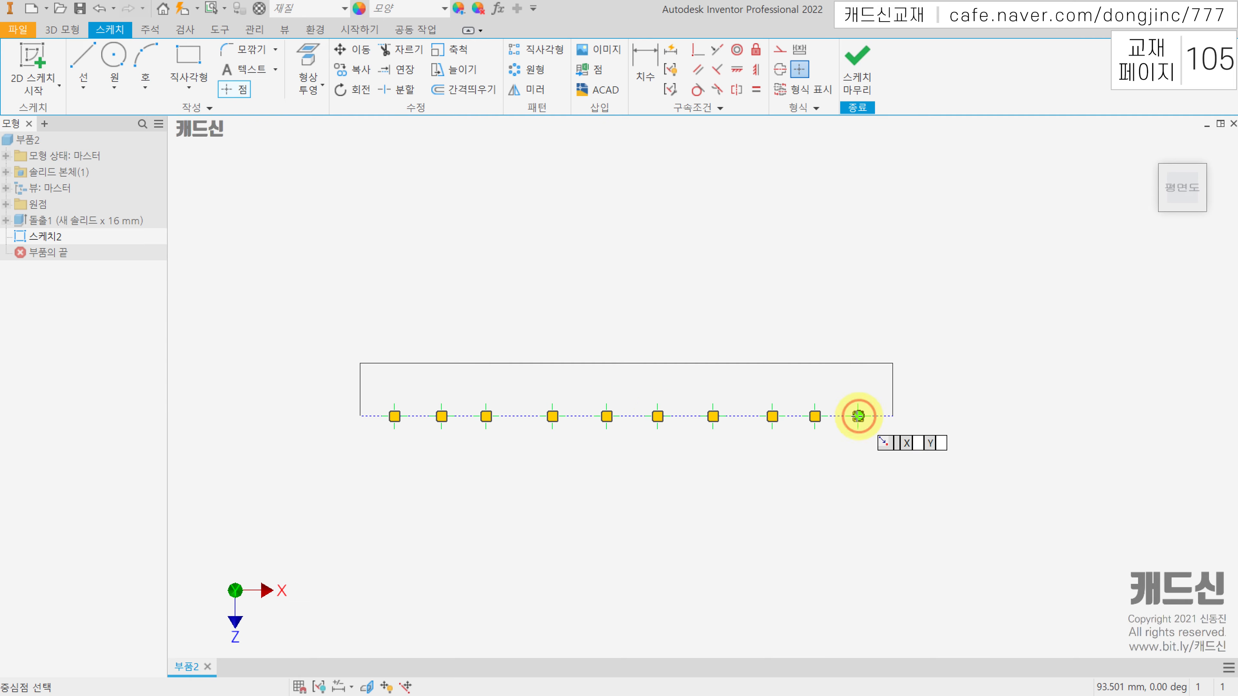
key("Escape")
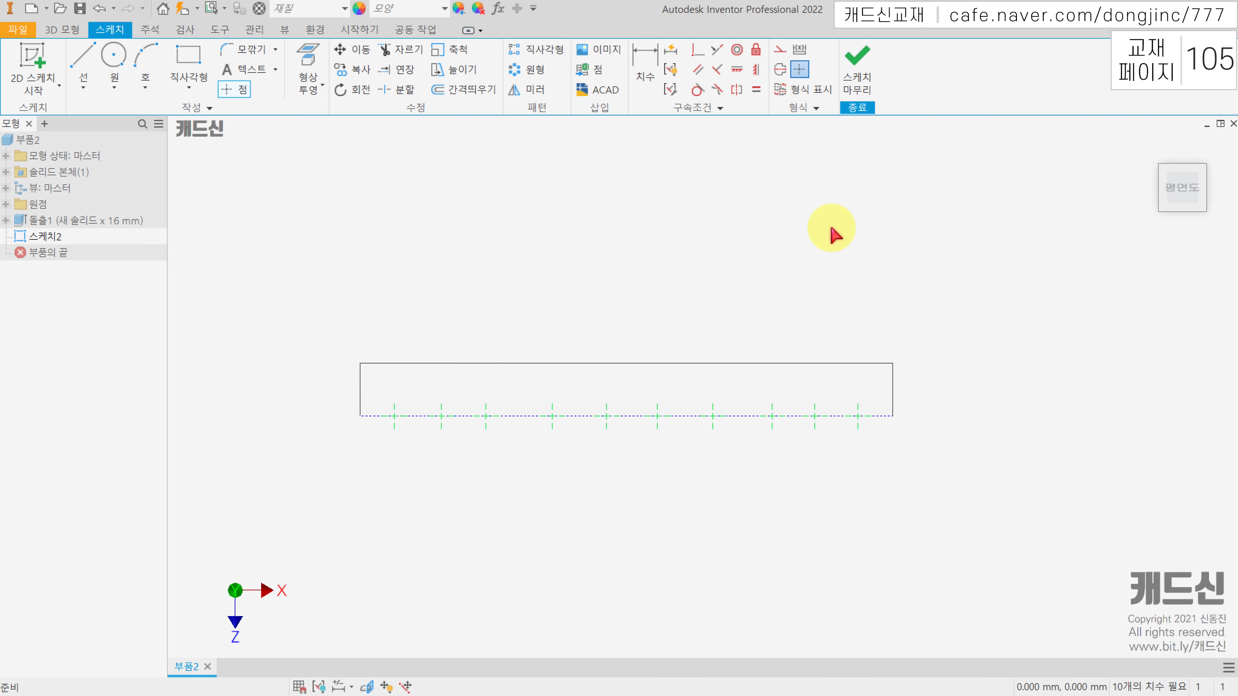
left_click(861, 71)
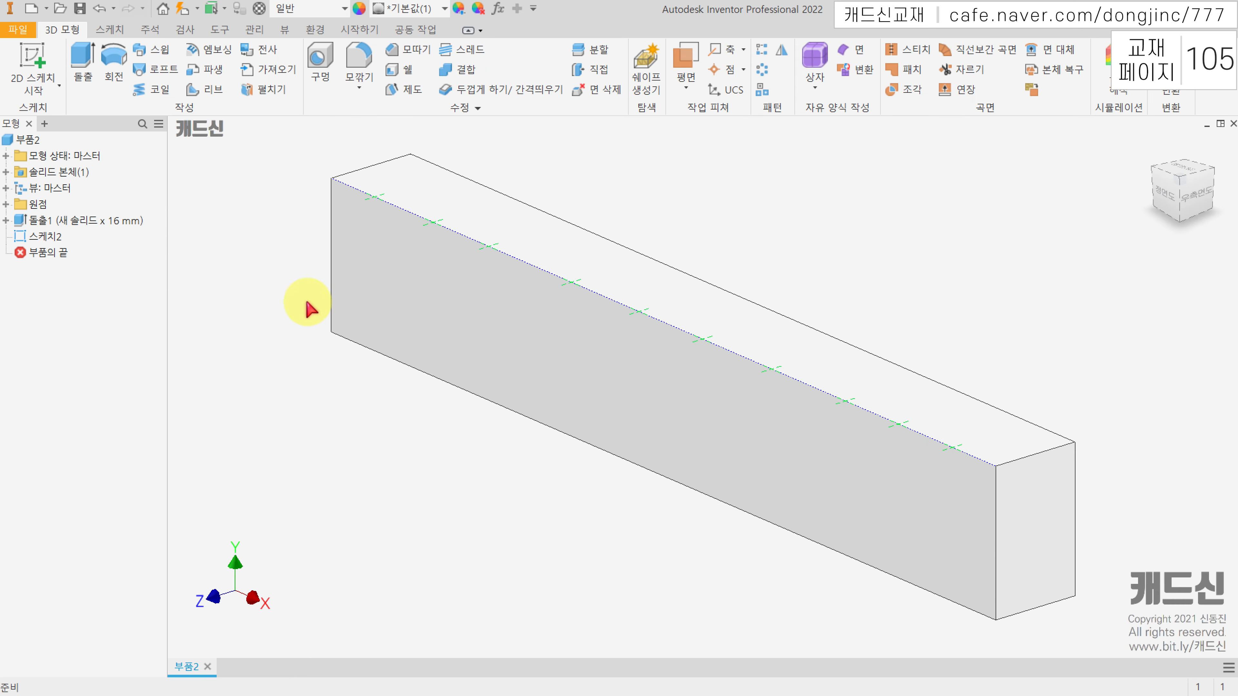
Step: Start a hole feature, clear the preselected positions and pick only the centre point nearest the bar's left end
left_click(323, 62)
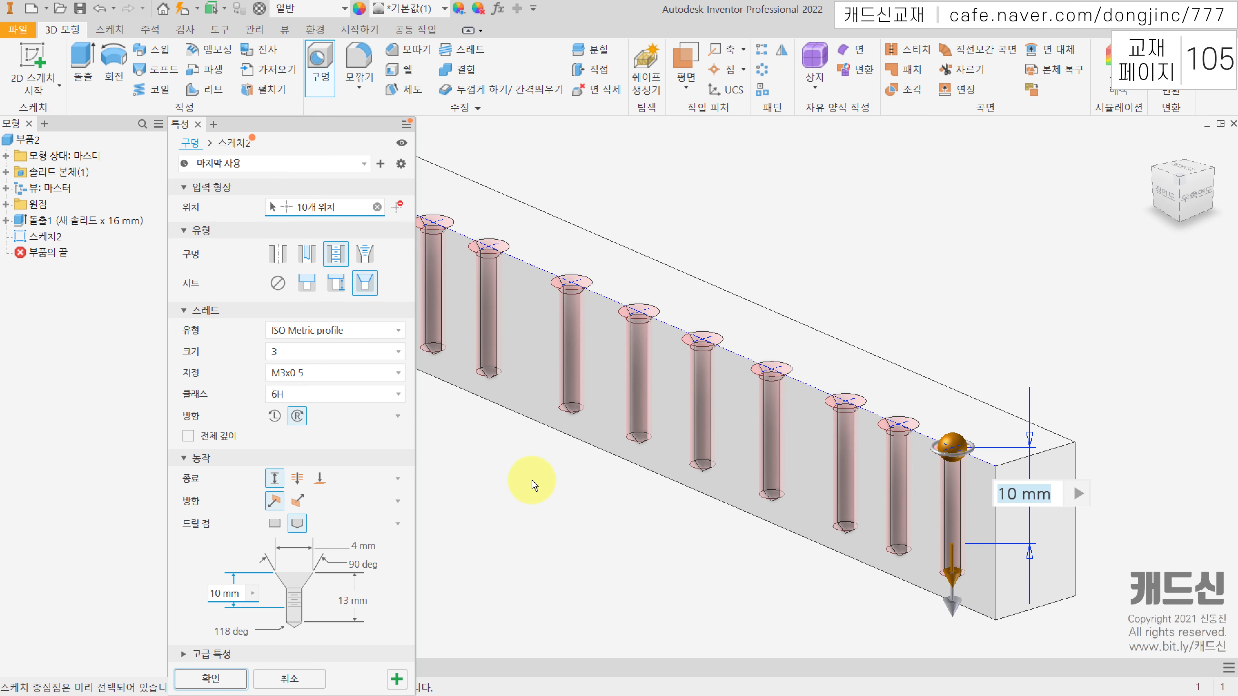
scroll(516, 500, "down", 2)
middle_click_drag(517, 500, 631, 436)
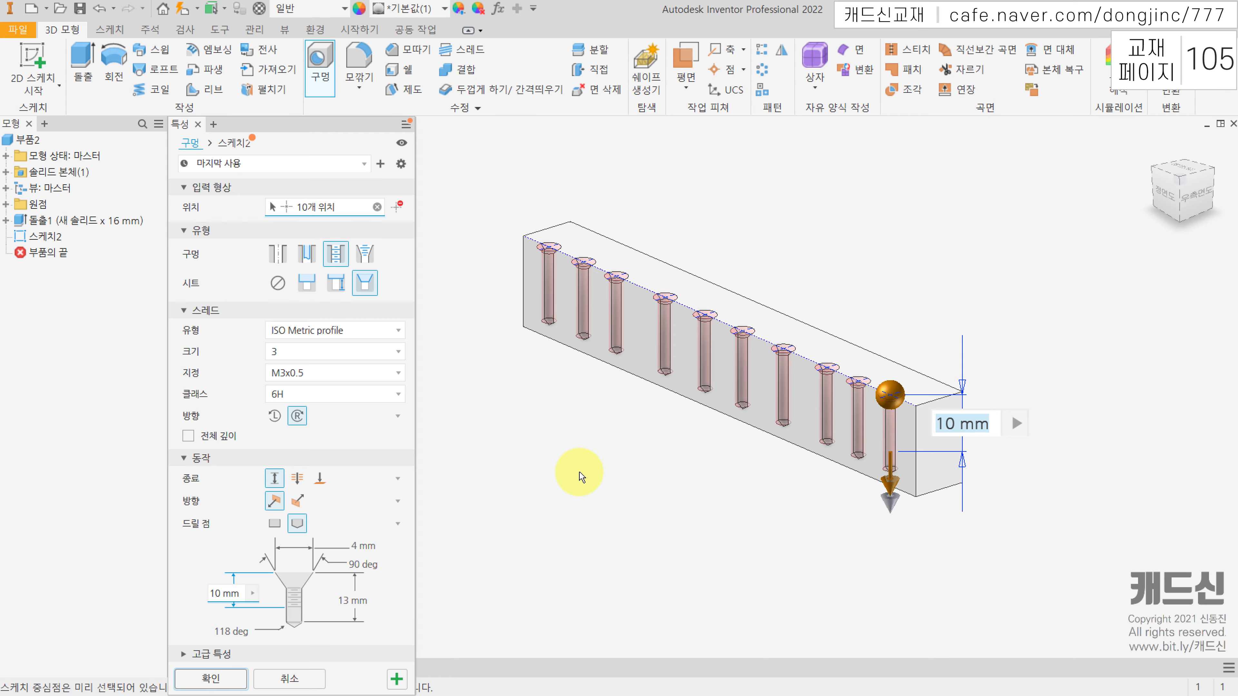
scroll(544, 433, "up", 4)
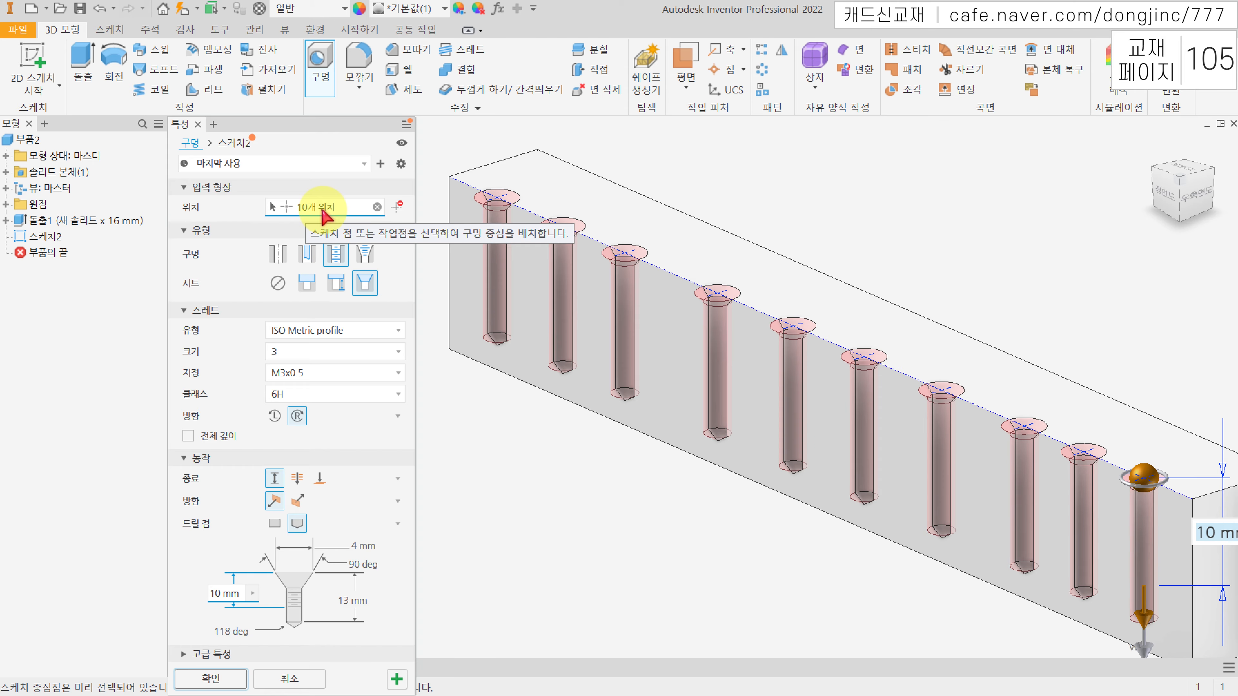
left_click(377, 207)
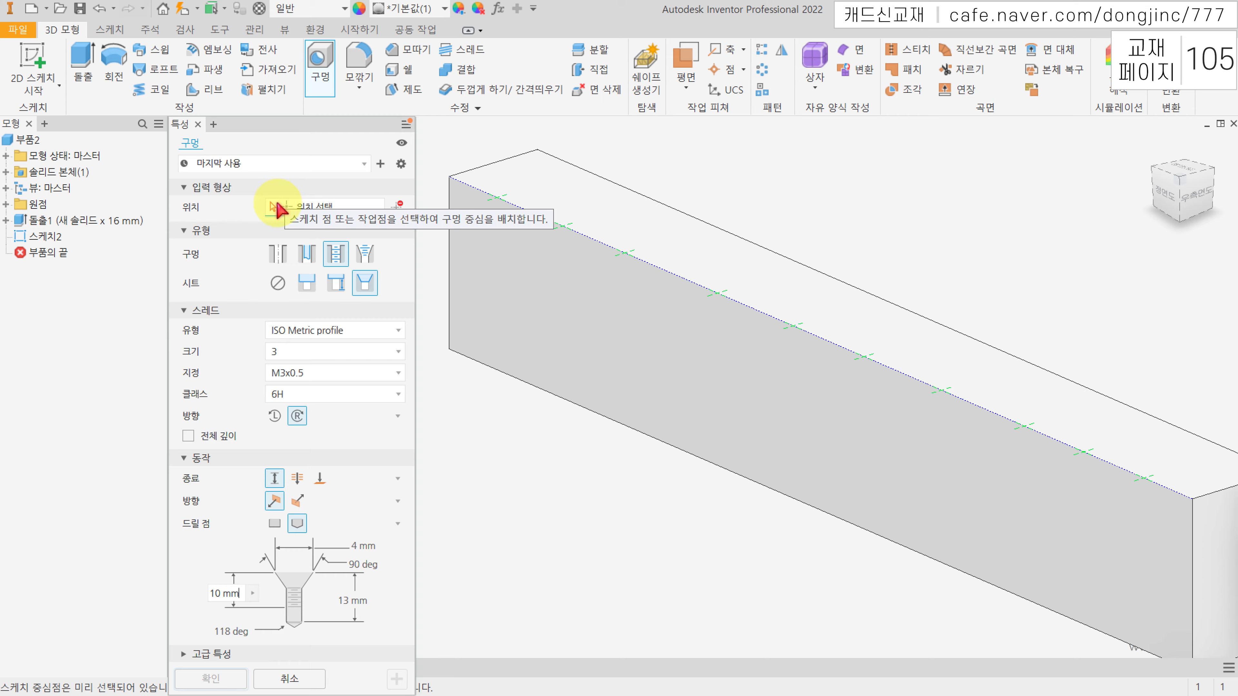
left_click(498, 203)
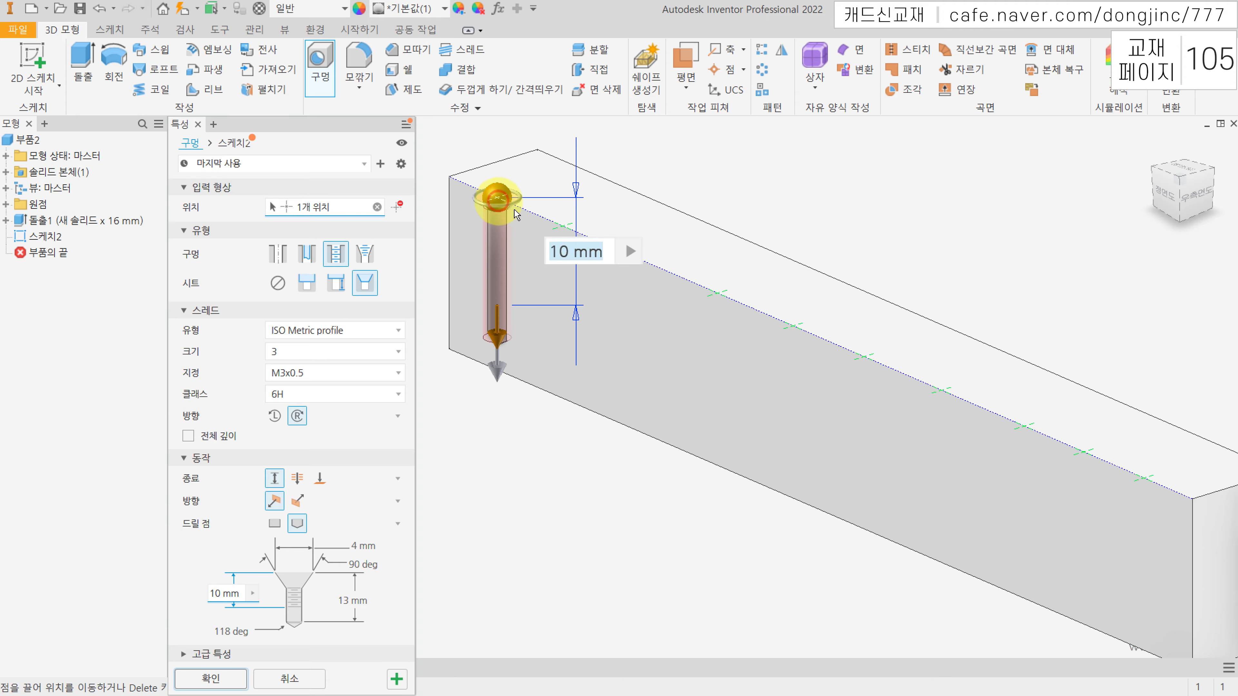
Step: Add the second and third centre points to the hole positions and deselect both again
left_click(563, 225)
left_click(629, 254)
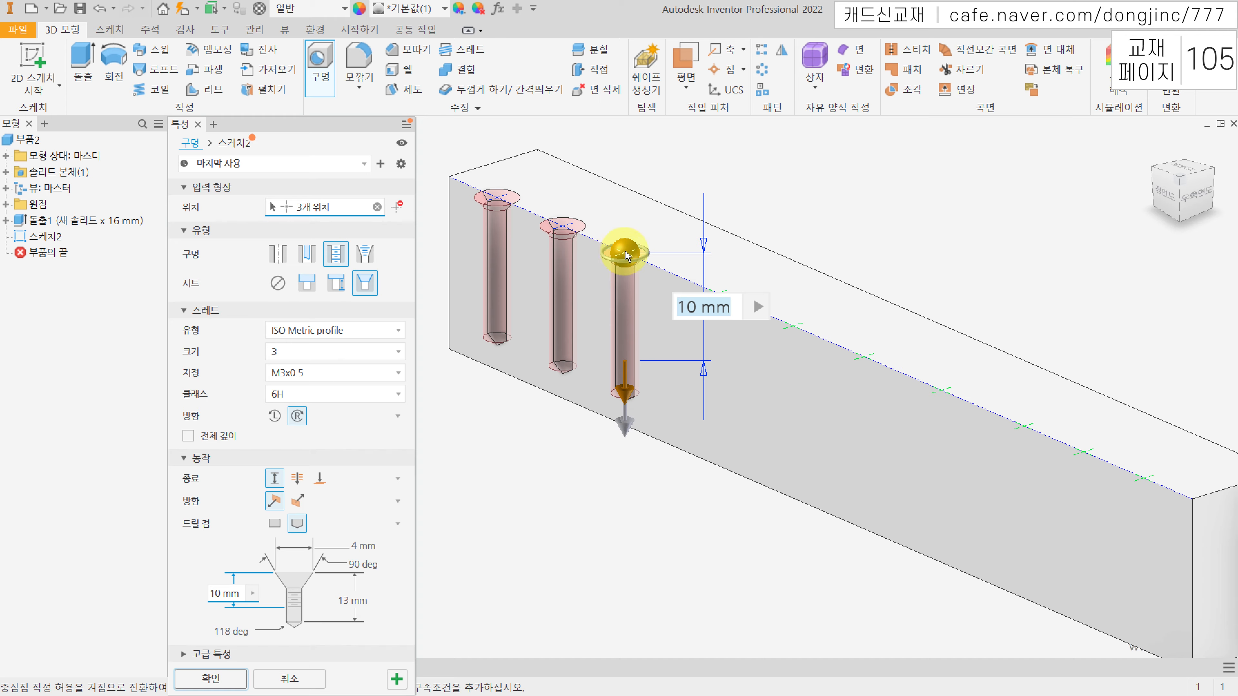
left_click(625, 253, "ctrl")
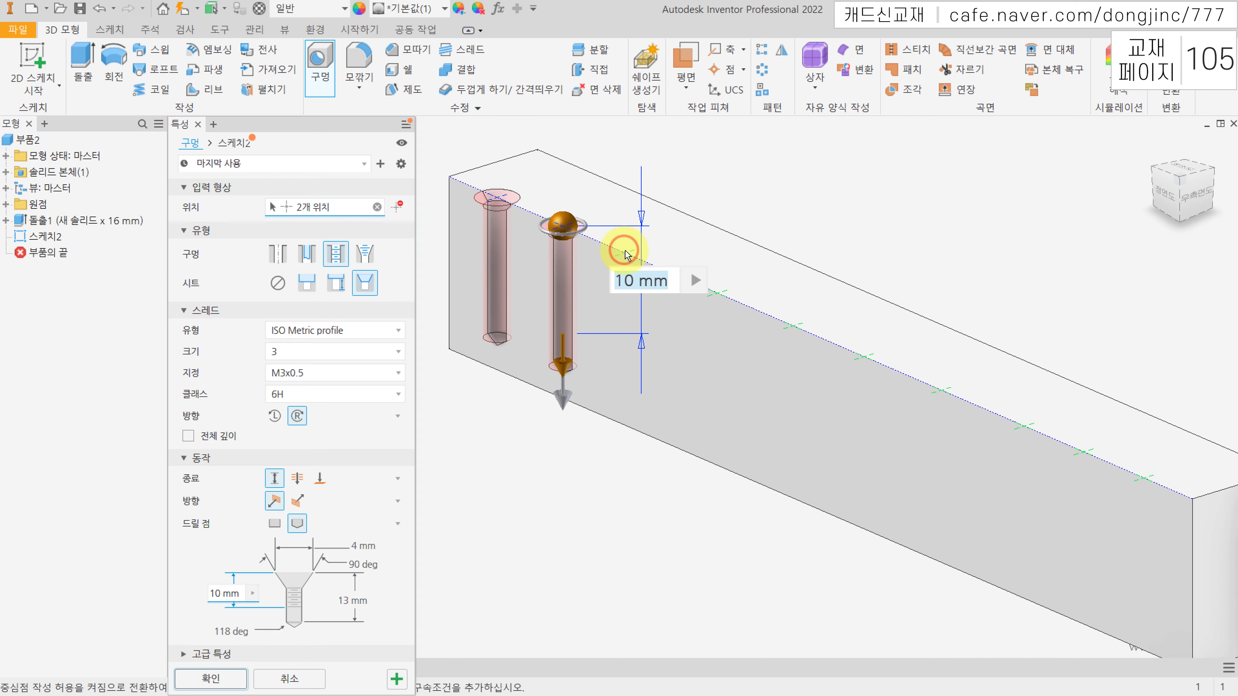
left_click(563, 225, "ctrl")
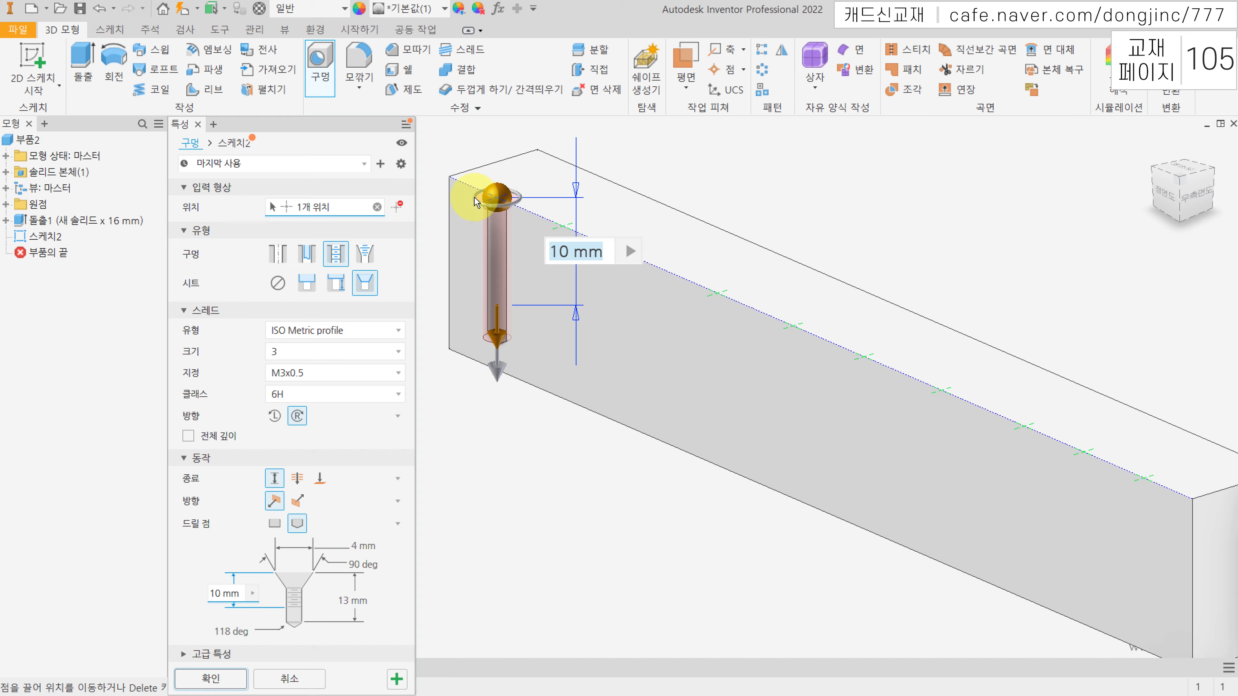
Step: Set the hole type to a simple hole with no seat
left_click(278, 258)
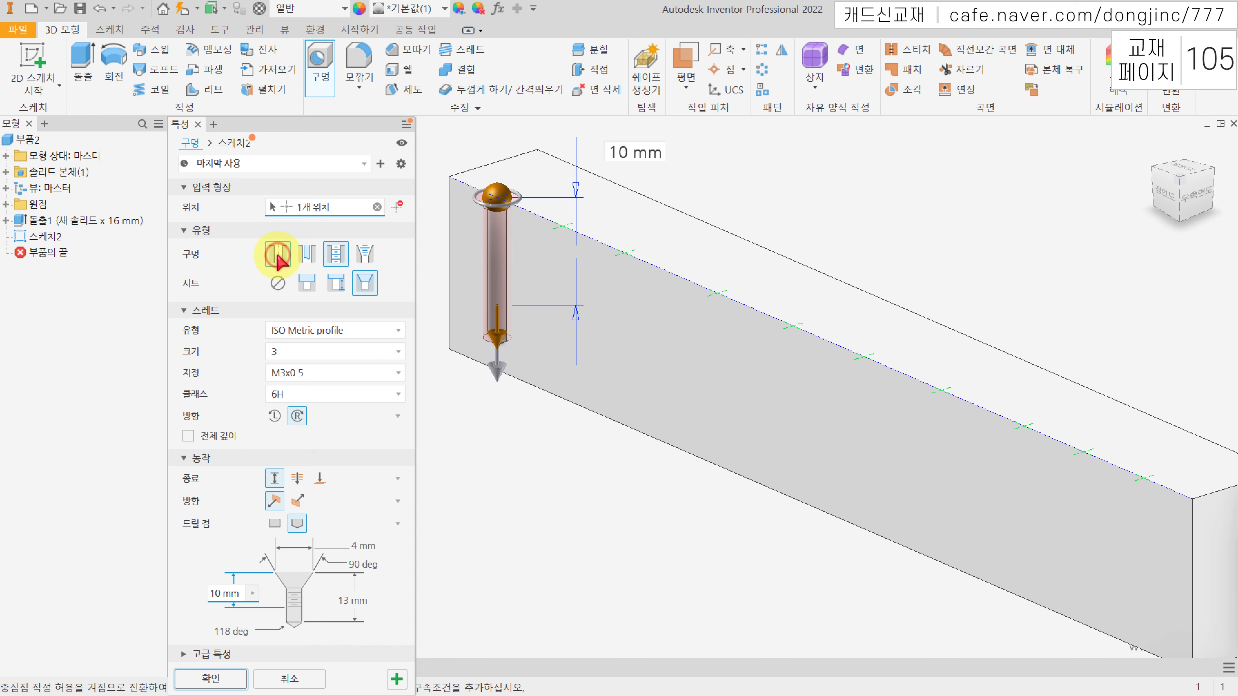
left_click(278, 283)
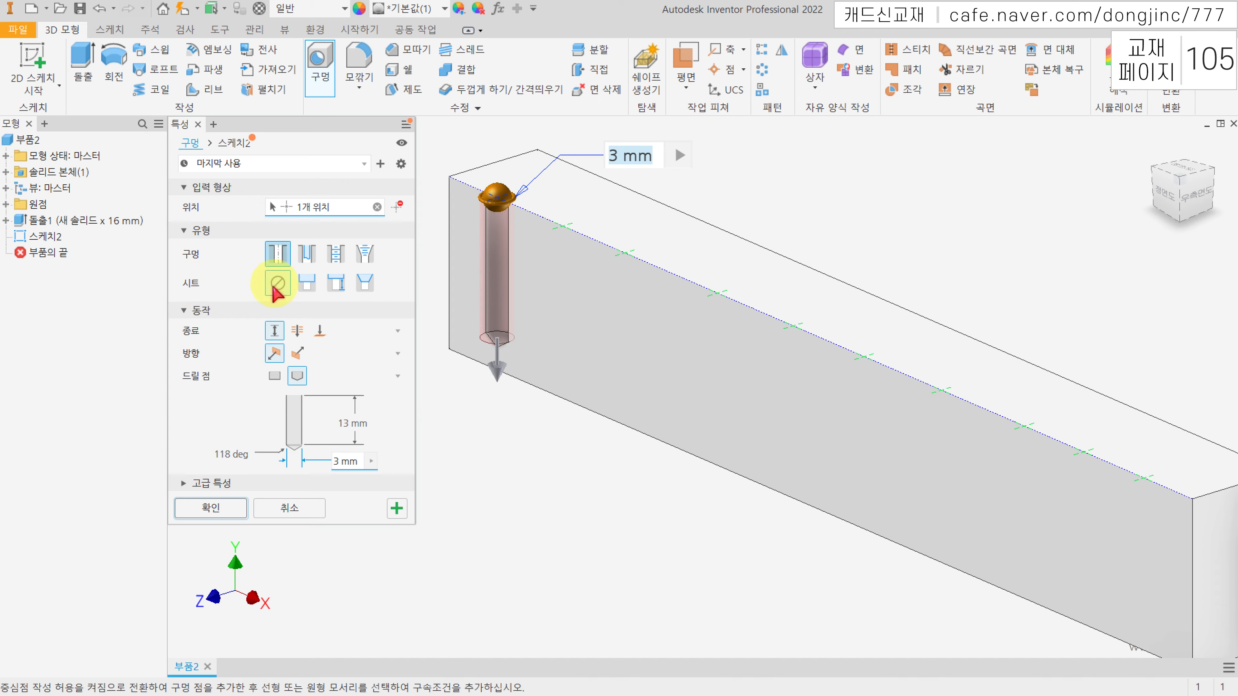
middle_click_drag(450, 240, 558, 318)
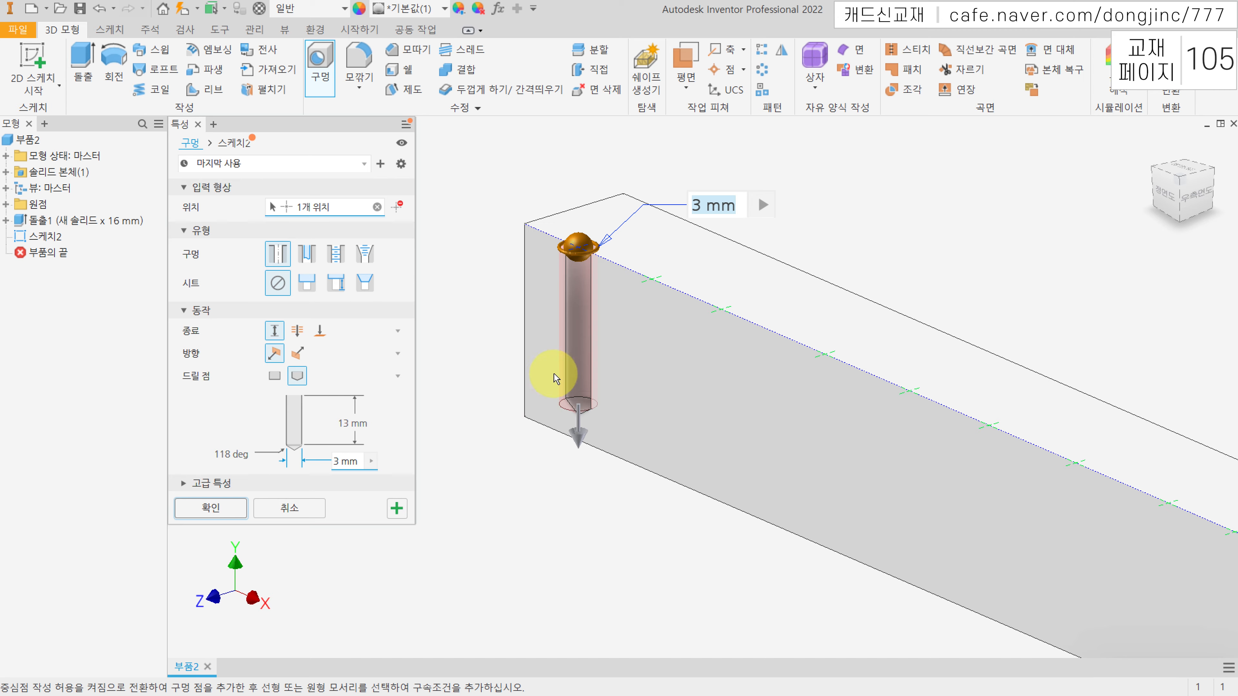
Step: Enter a 13 mm hole depth and try the Through All termination before returning to Distance
left_click(352, 427)
type("13")
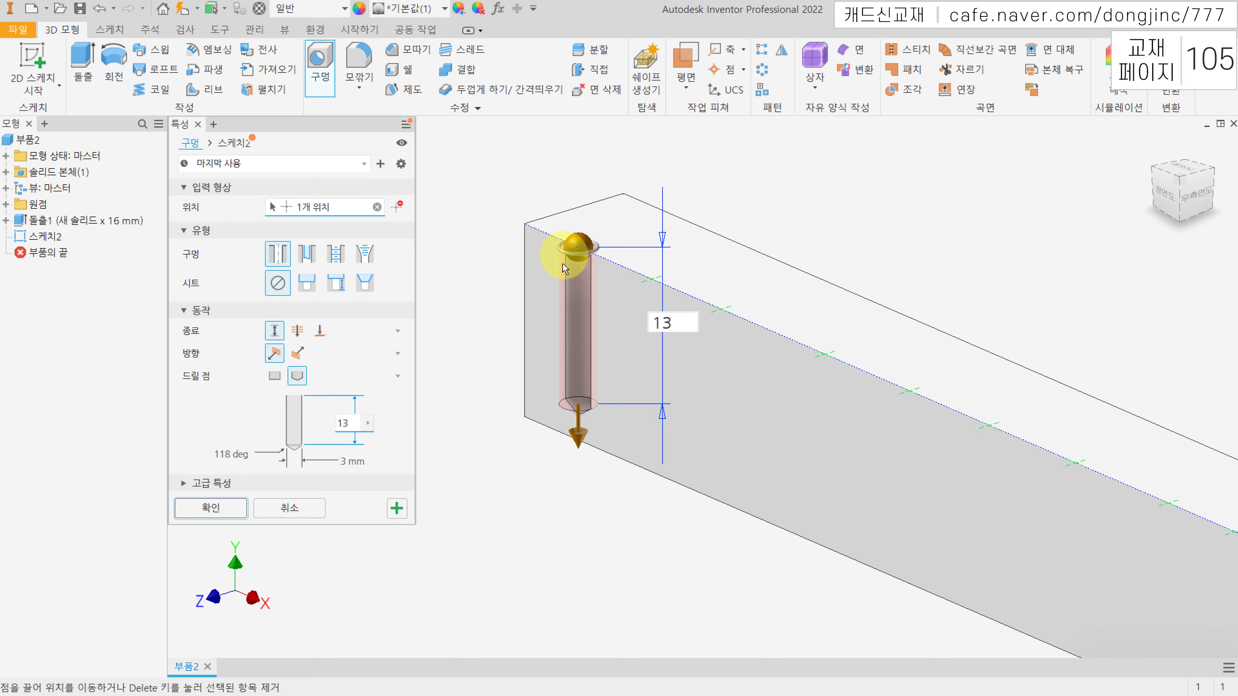
left_click(298, 331)
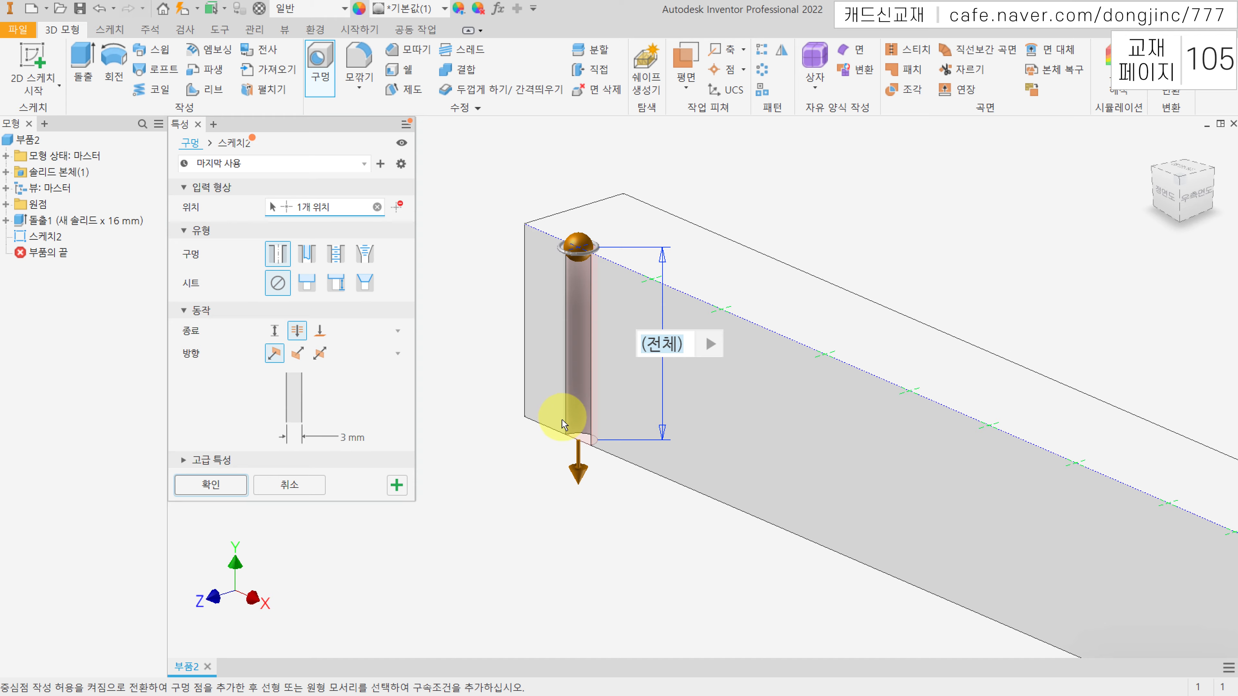
left_click(275, 331)
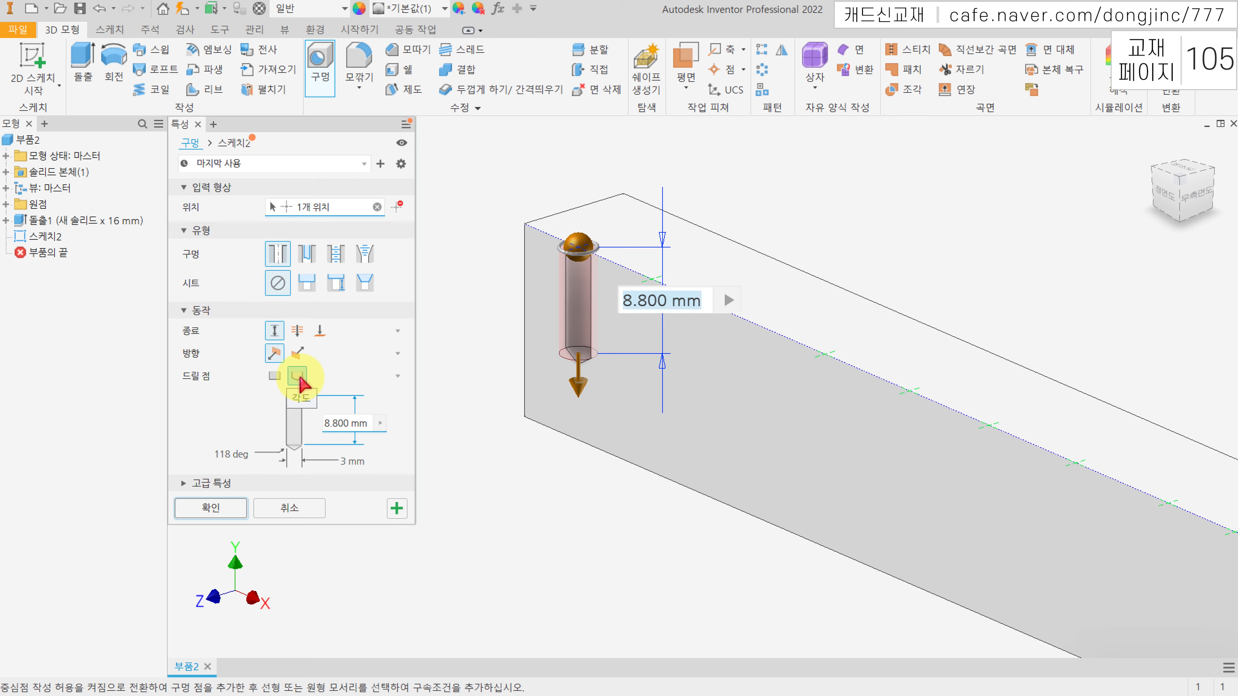
Step: Set the simple hole's diameter to 3.4 mm and its depth to 13 mm, and create it
scroll(559, 360, "up", 3)
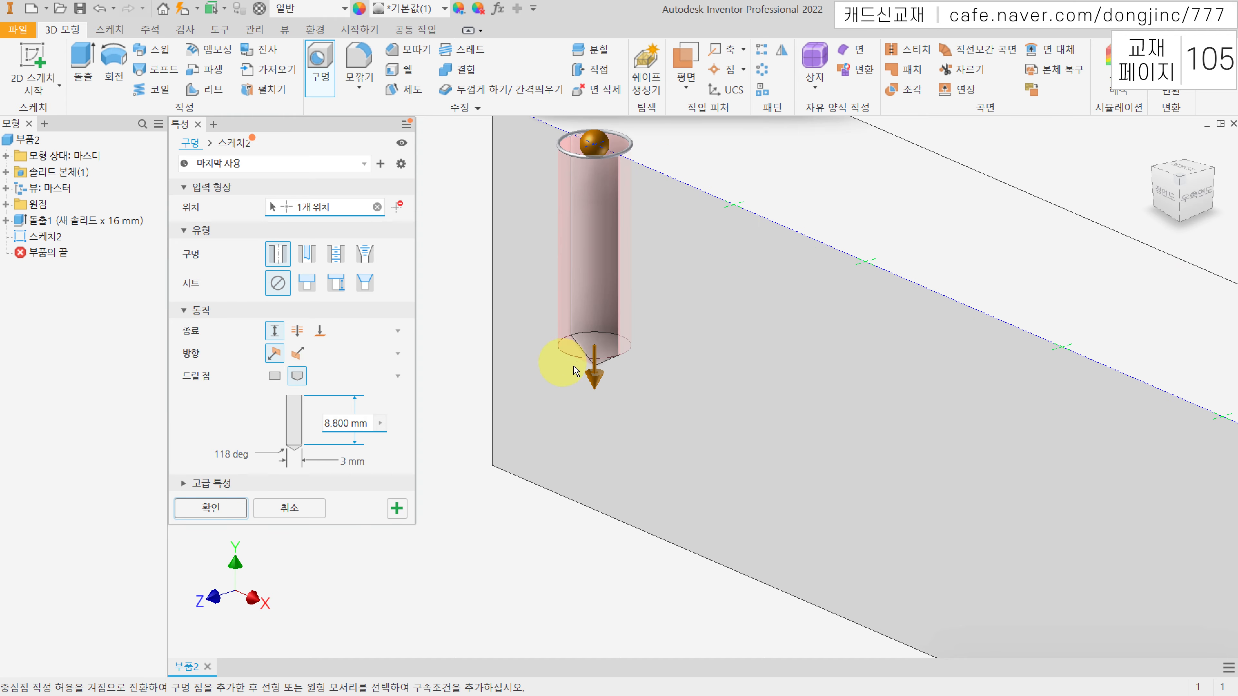
left_click(1174, 196)
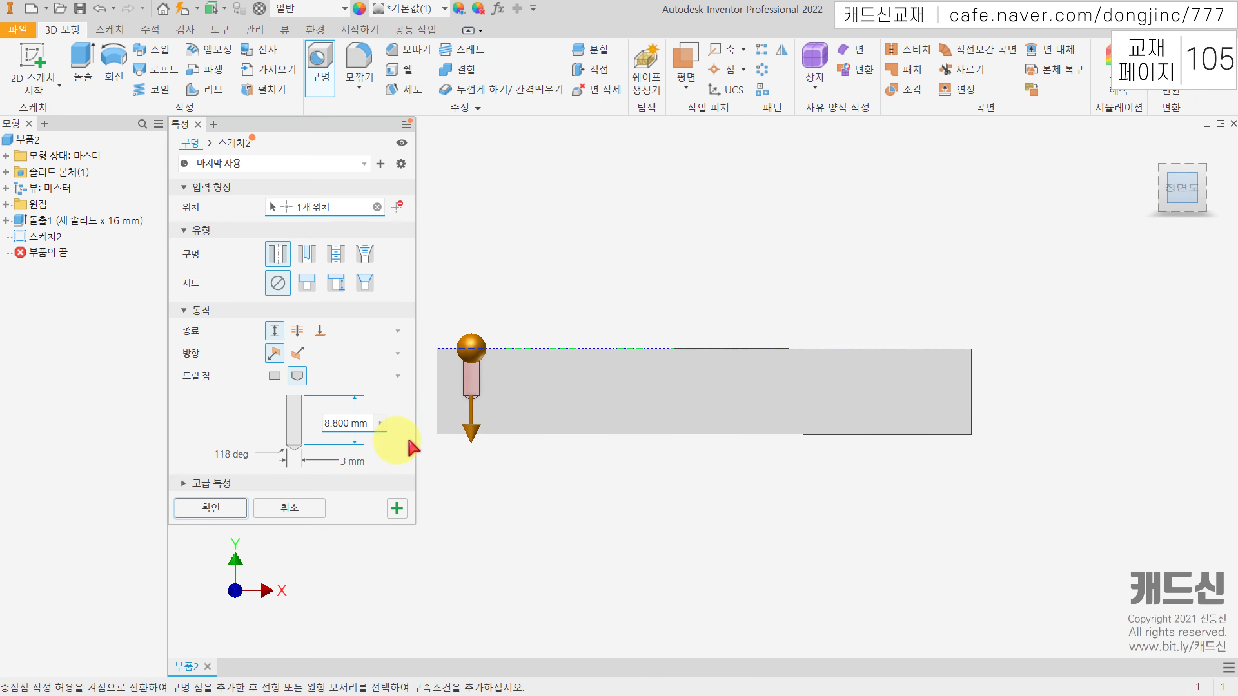
scroll(463, 400, "up", 4)
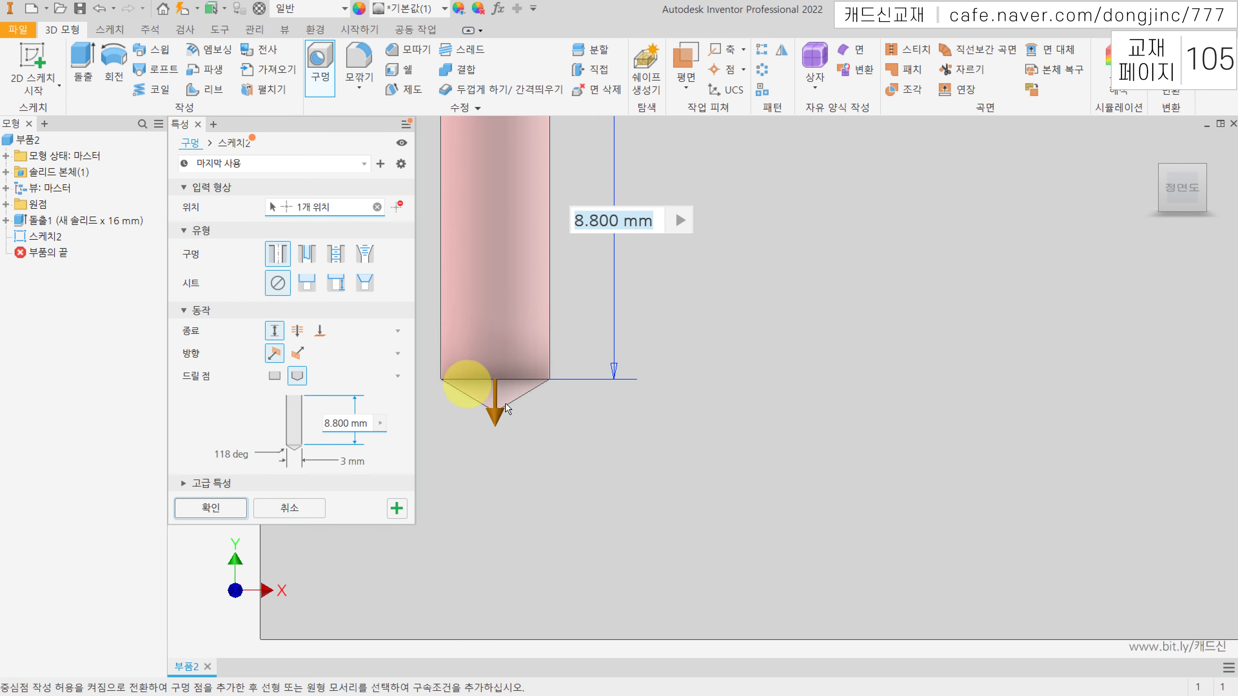
scroll(512, 390, "down", 2)
middle_click_drag(509, 397, 625, 395)
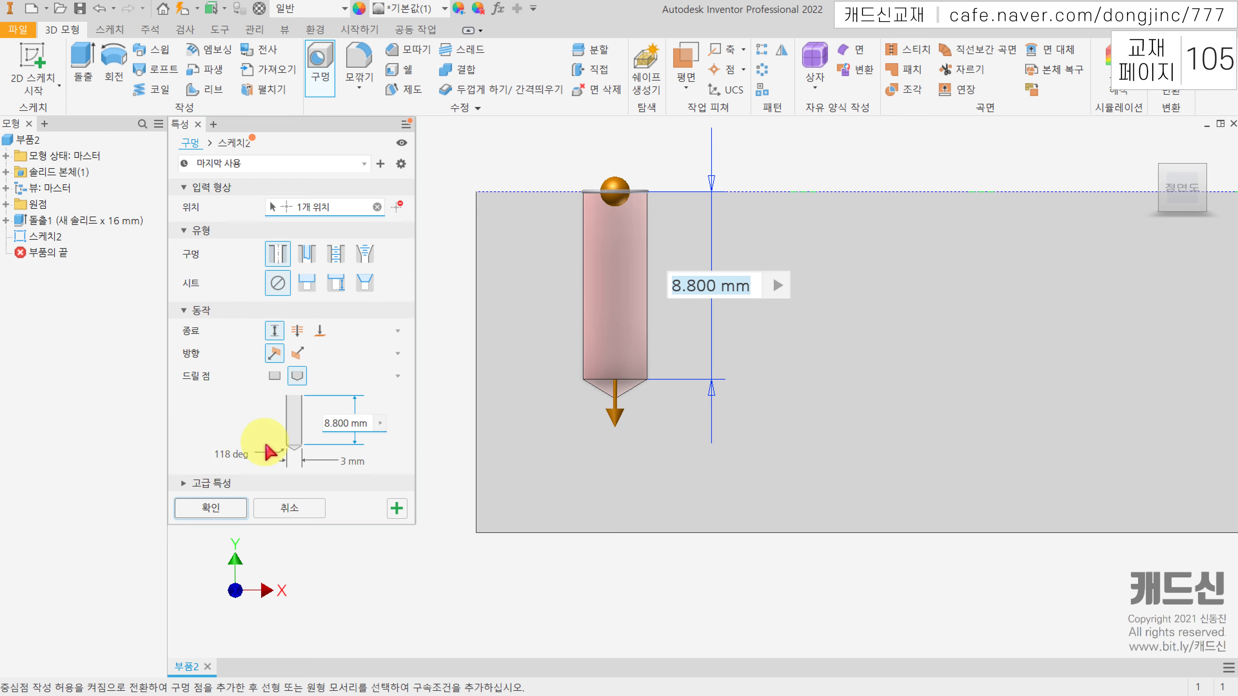
left_click(352, 463)
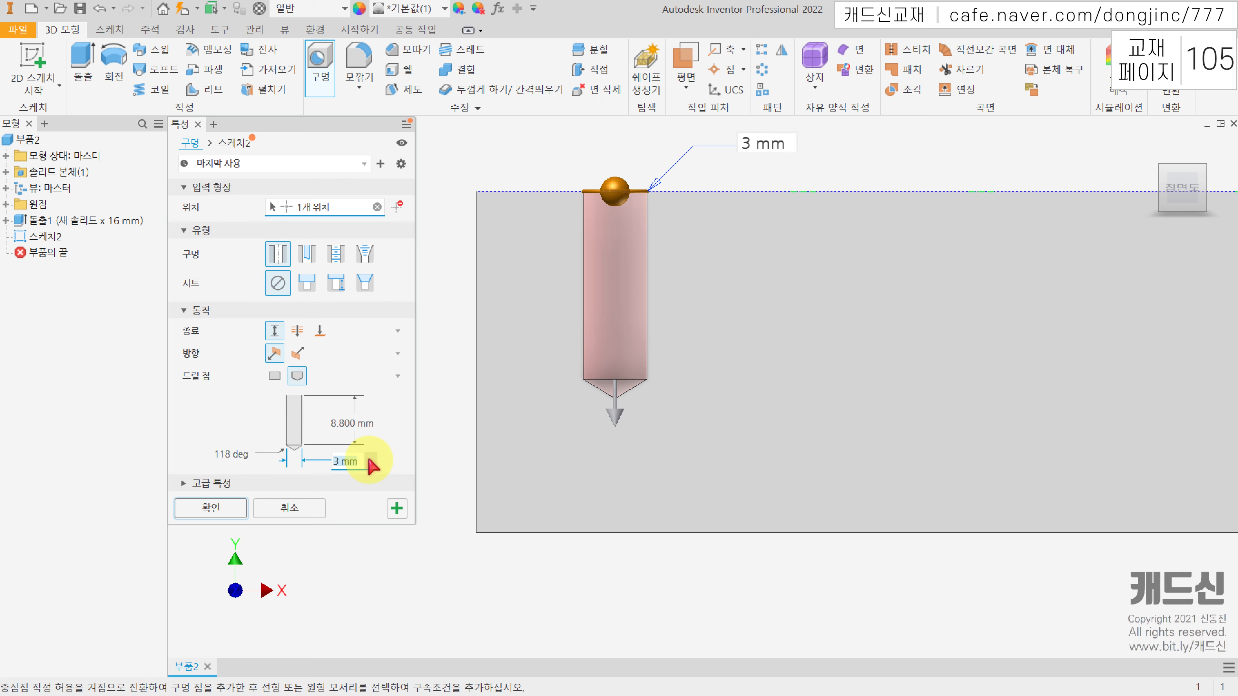
type("3.4")
left_click(357, 422)
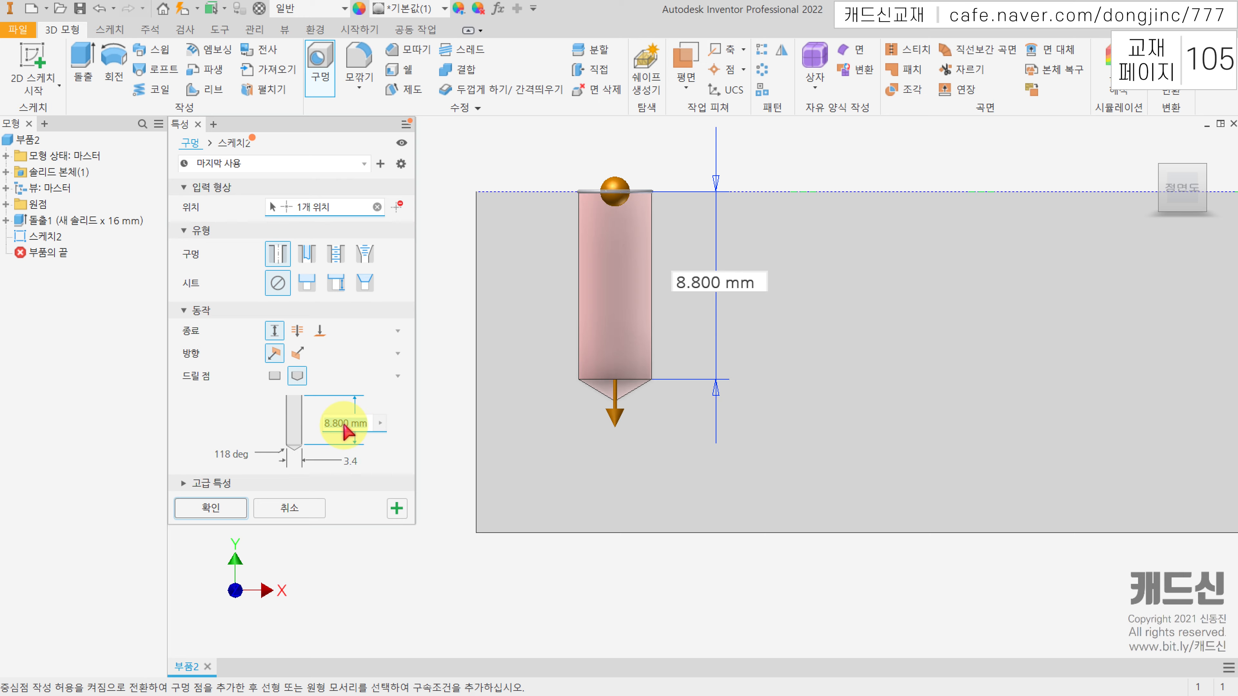
type("1")
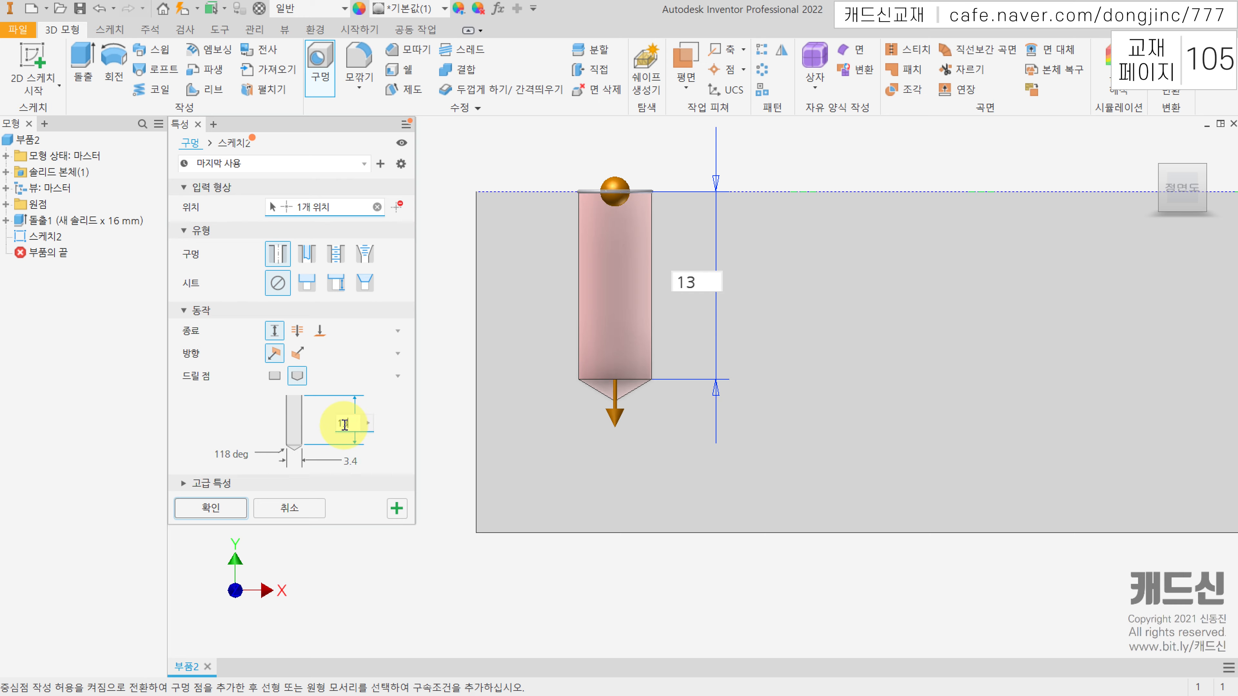
type("3")
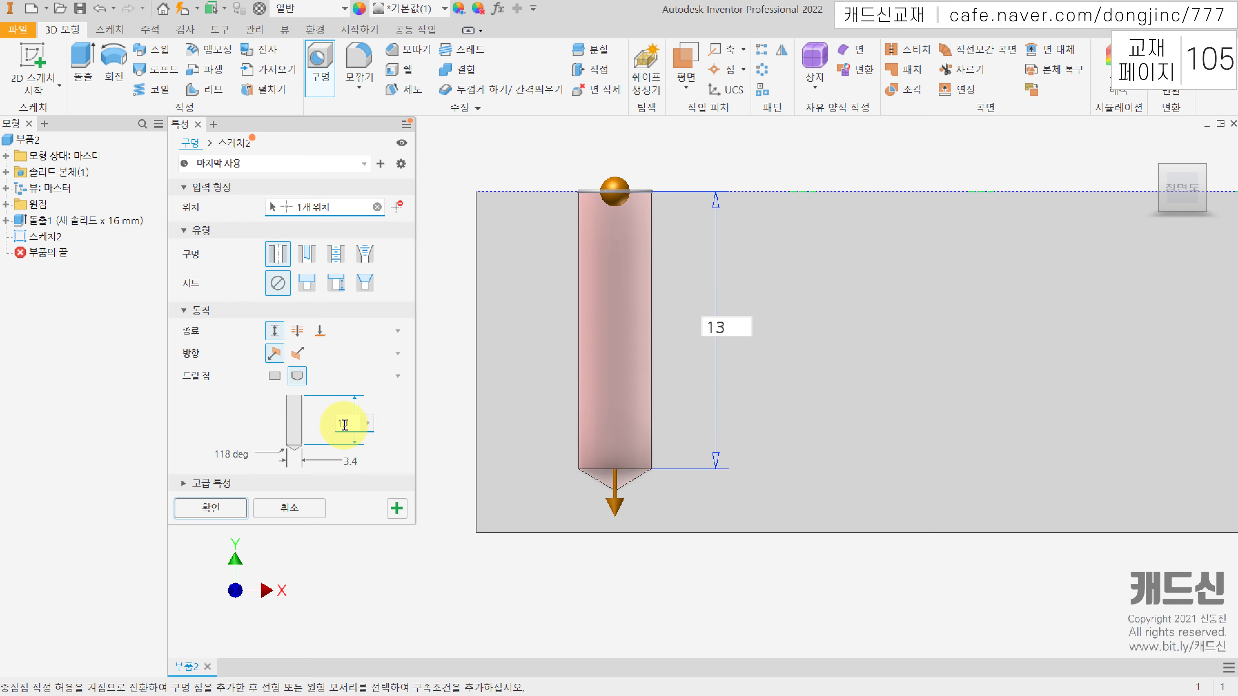
left_click(218, 509)
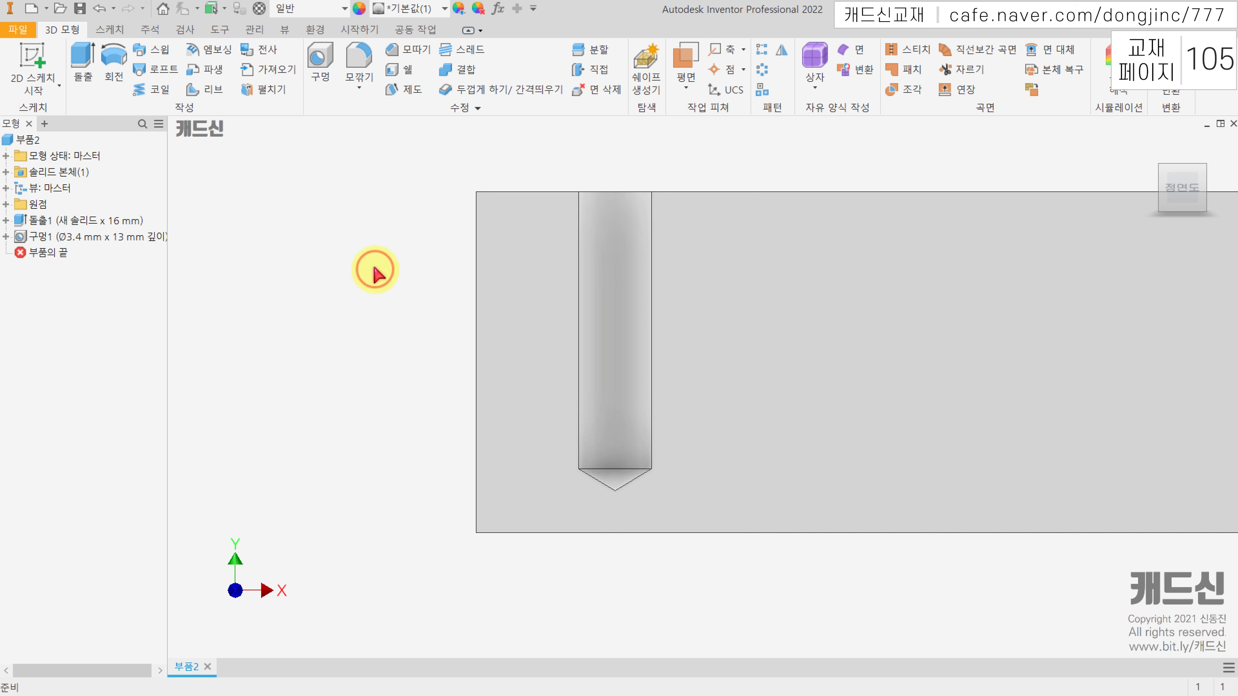
Step: Show the drilled bar in the home view and review the textbook's simple hole instructions on page 106
left_click(1154, 149)
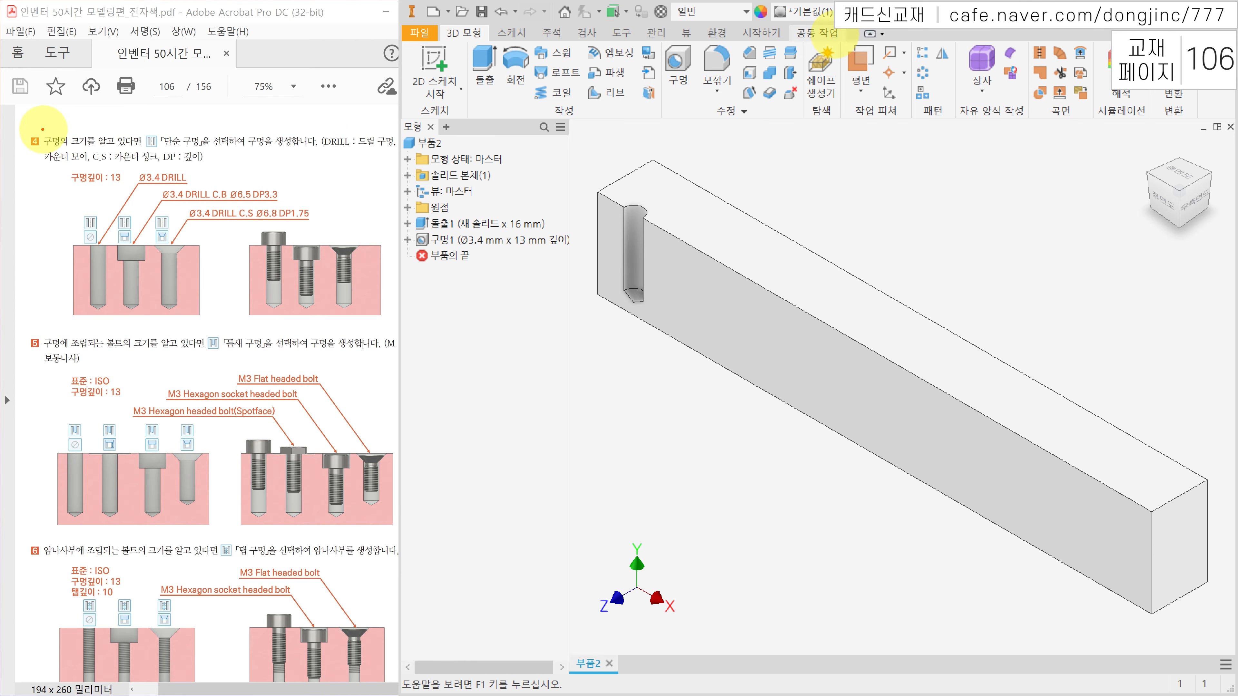
left_click_drag(37, 127, 233, 155)
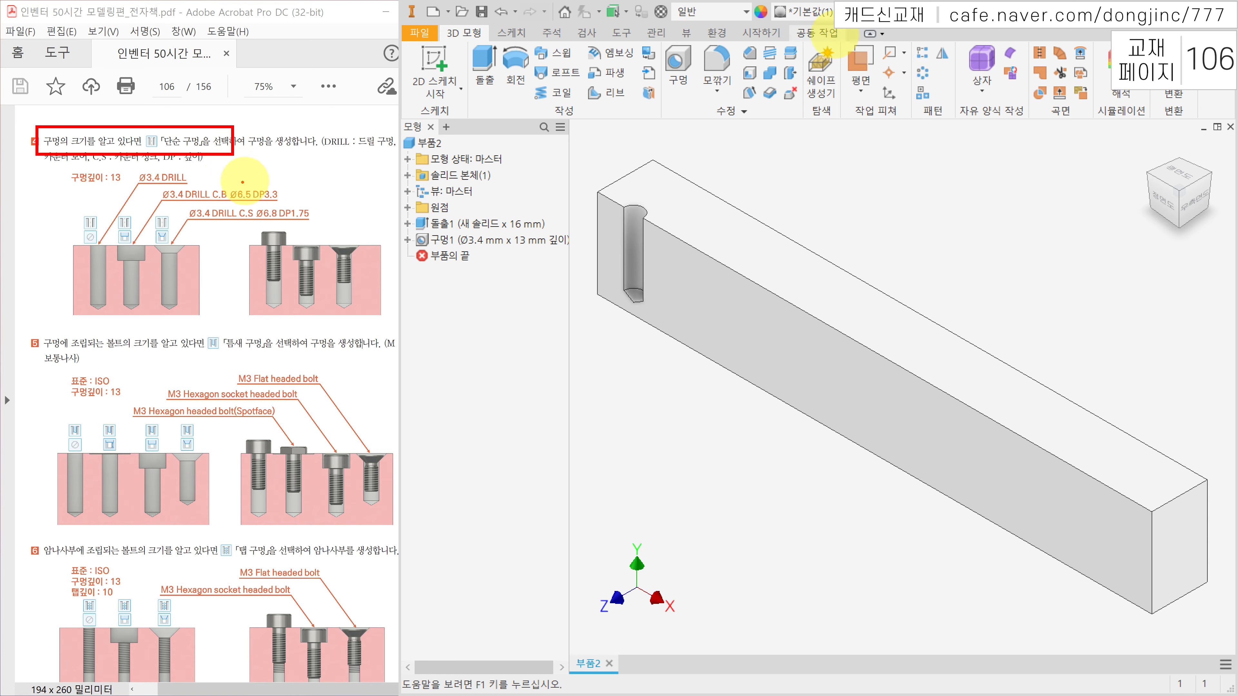
Step: Examine the textbook's plain drill and counterbore callouts for simple holes on page 106
left_click_drag(134, 165, 191, 185)
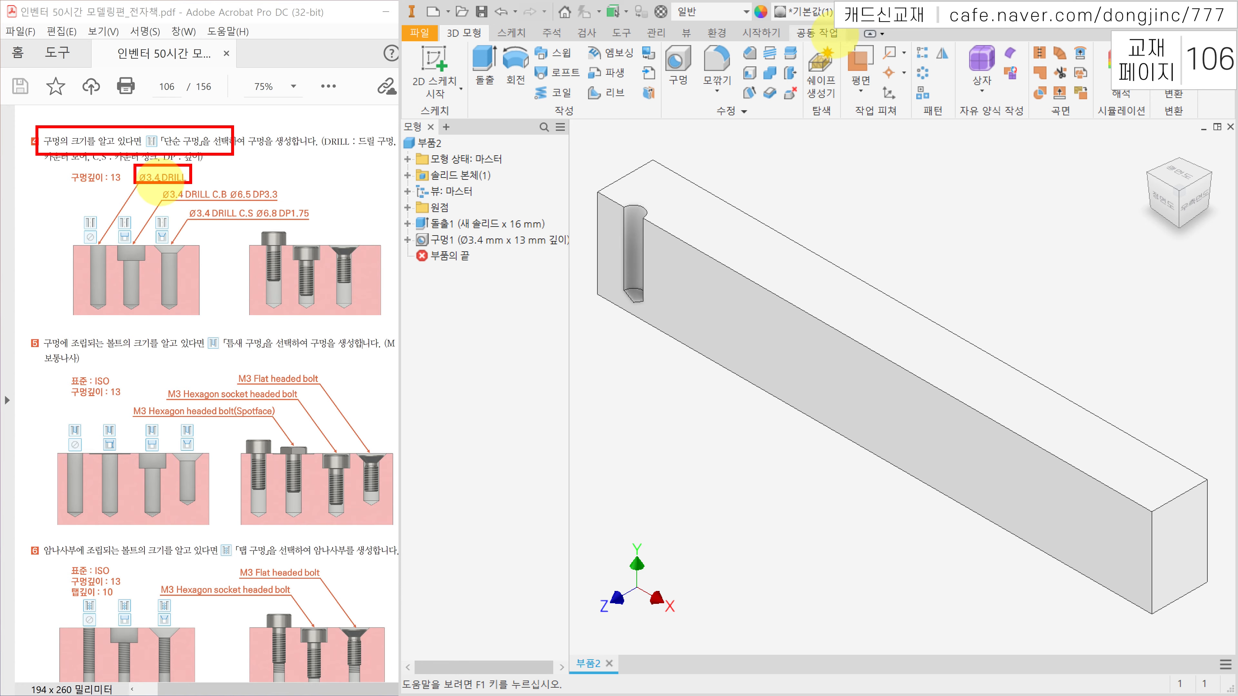
left_click_drag(160, 185, 283, 203)
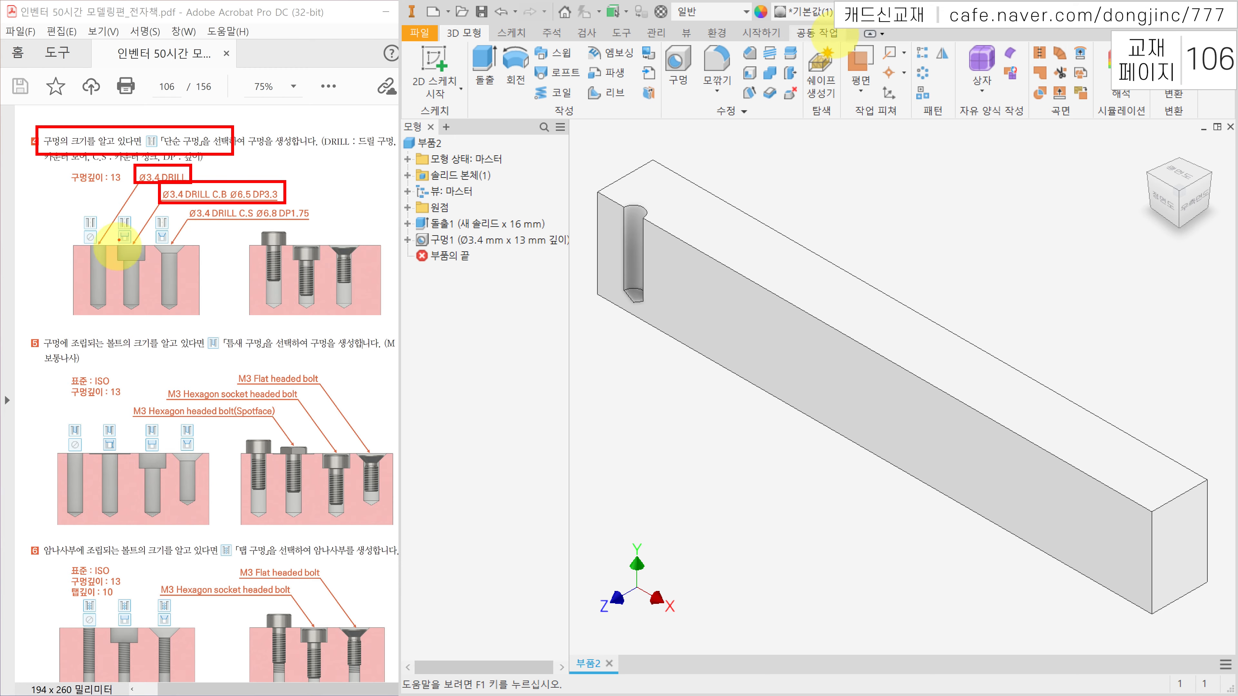
left_click_drag(114, 207, 147, 317)
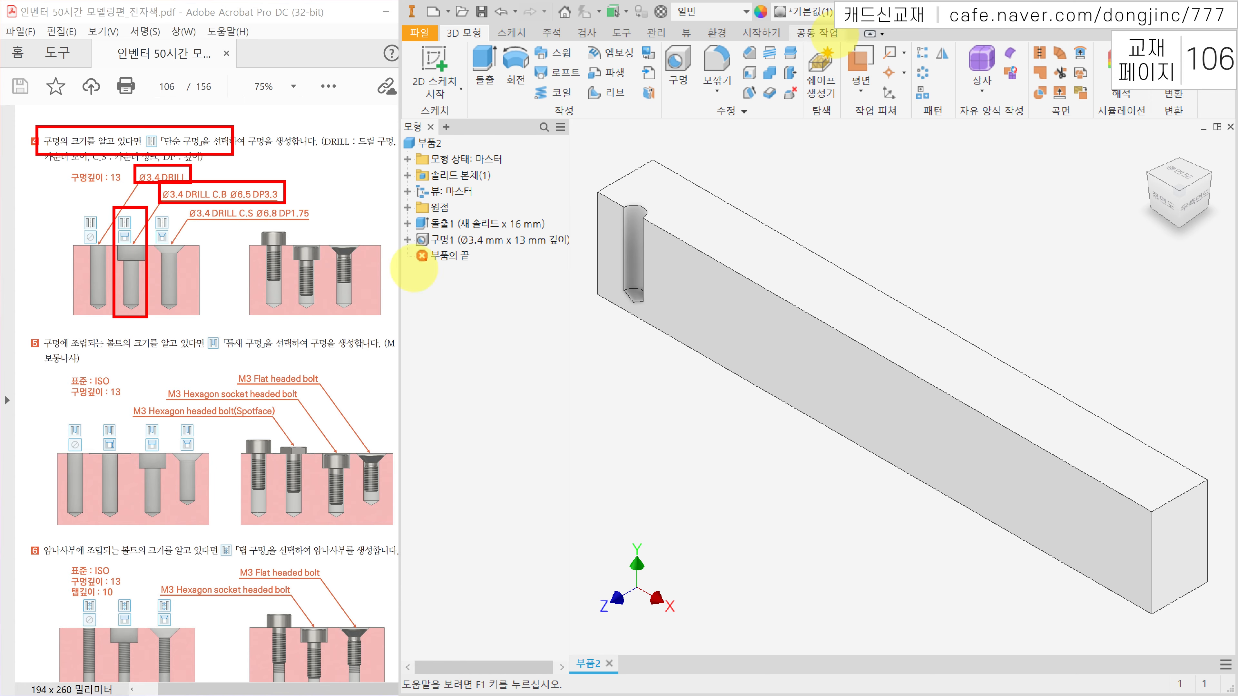
key("Escape")
Step: Make the hole-point sketch under the first hole feature visible again
left_click(407, 240)
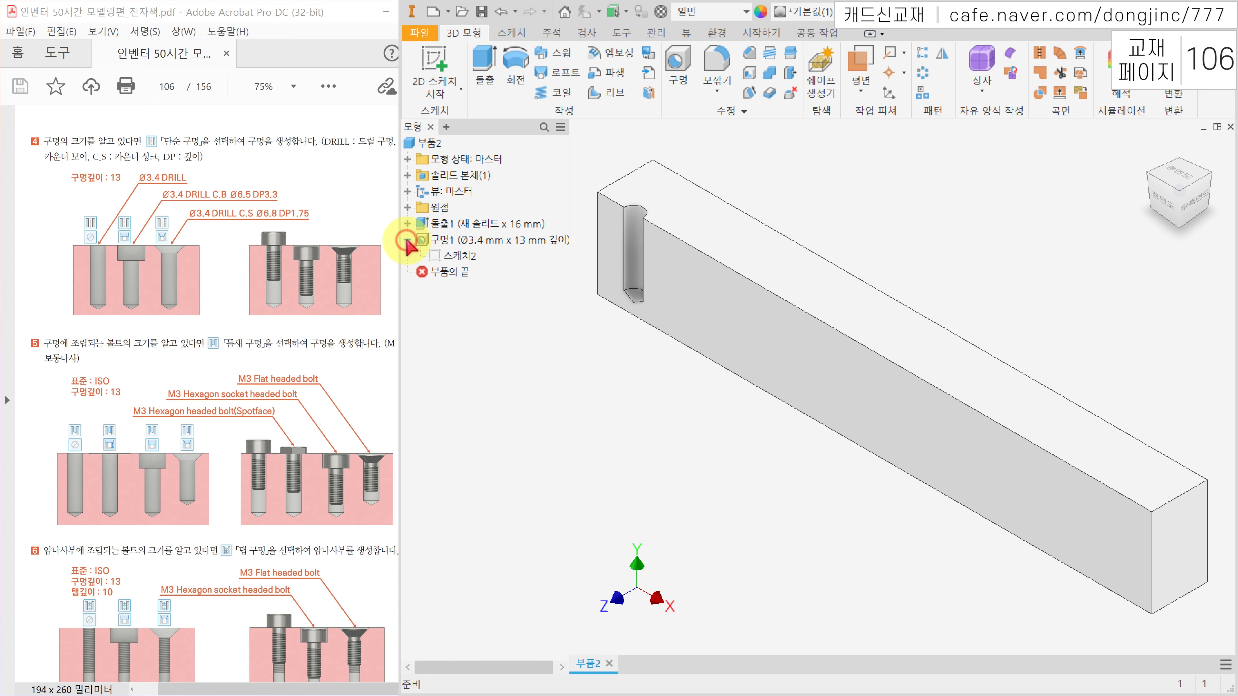
right_click(458, 256)
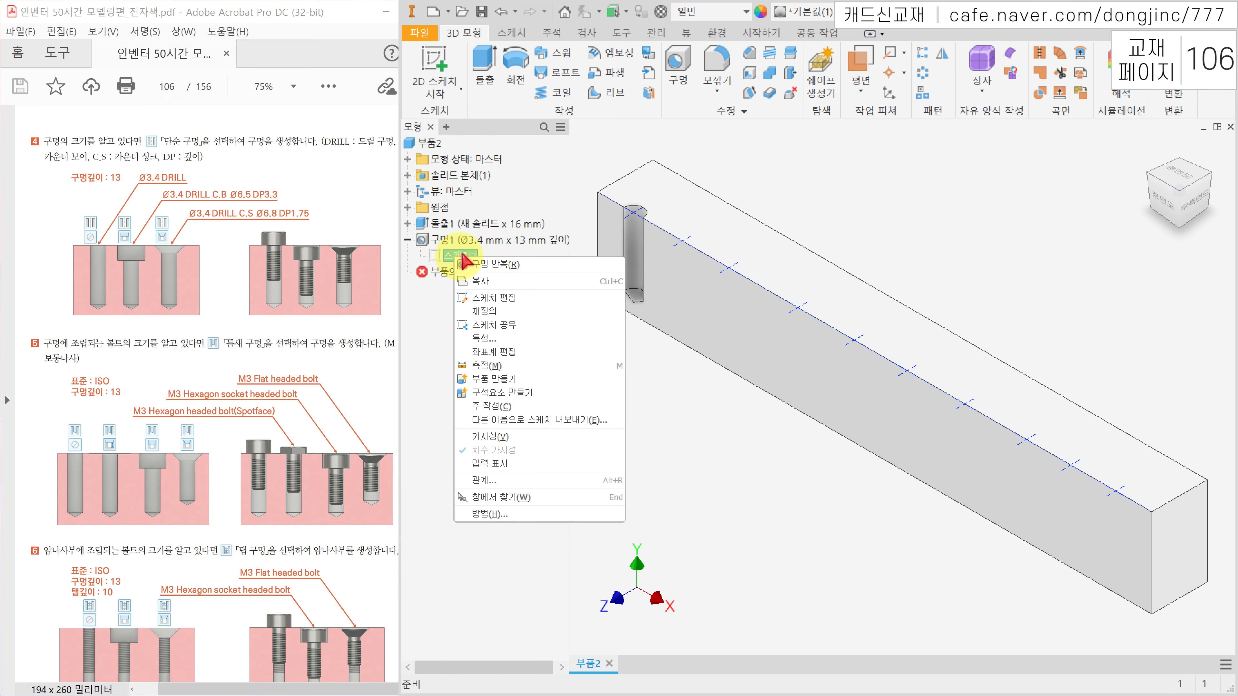
left_click(515, 438)
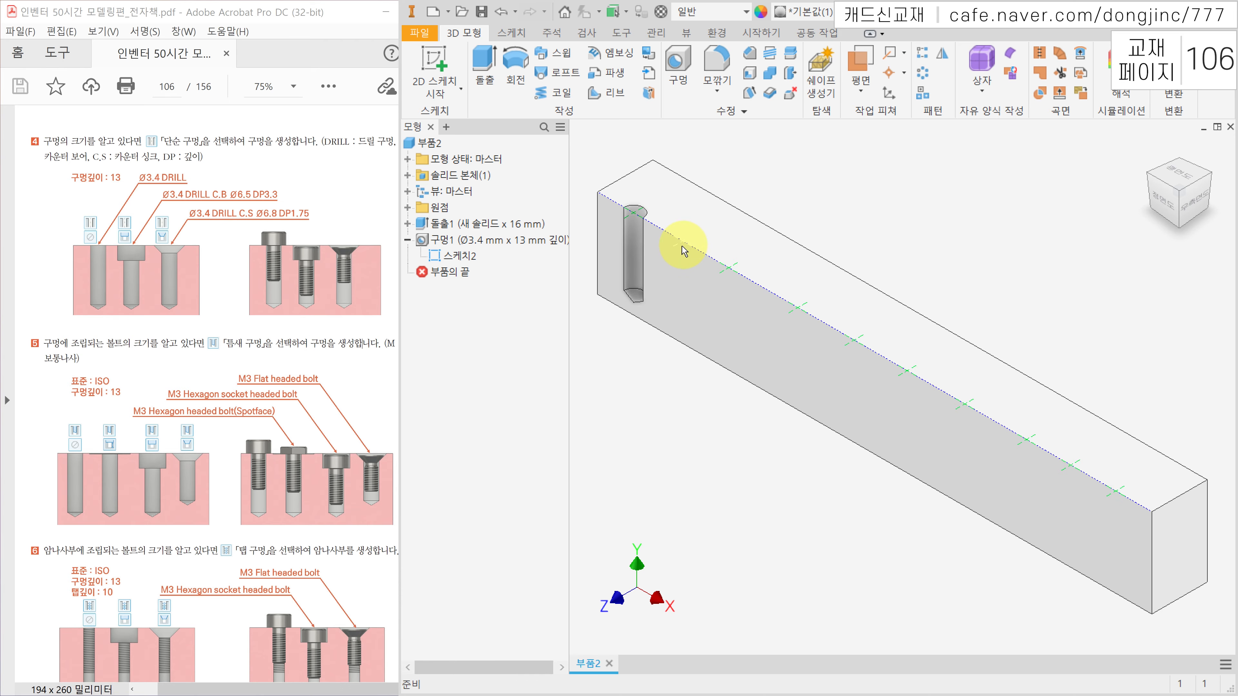
left_click(638, 466)
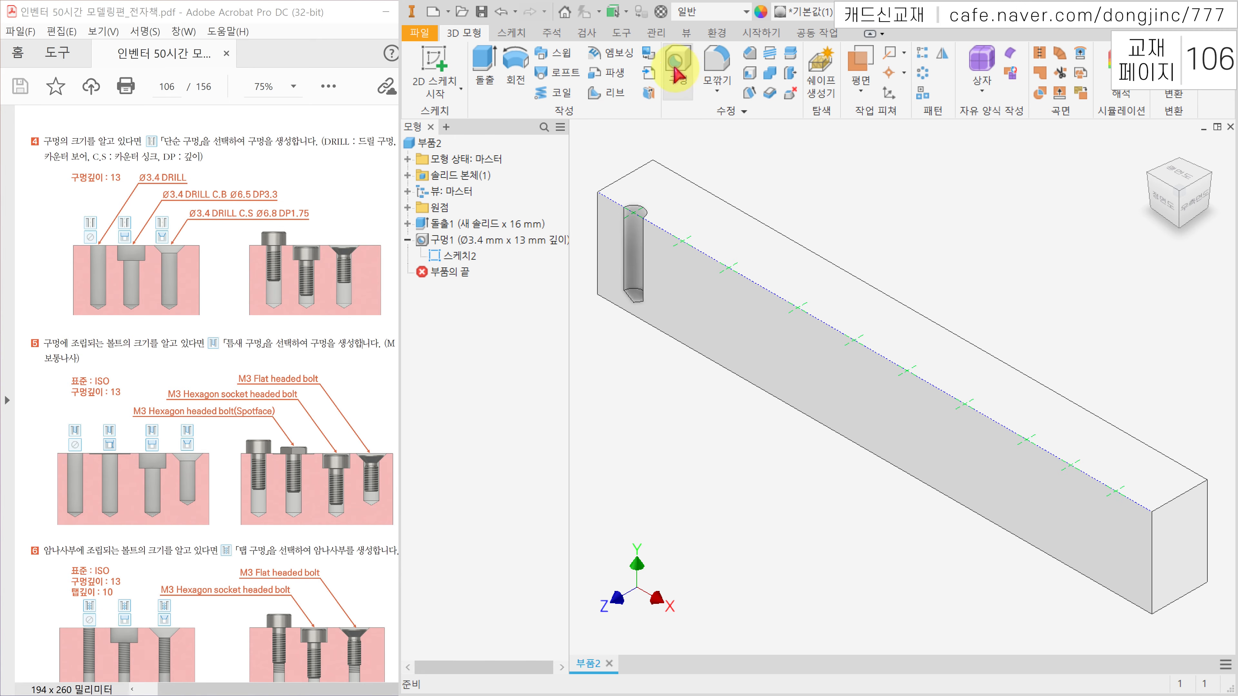
Step: Start a new hole, clear the preselected positions and place it only at the second sketched point
left_click(692, 64)
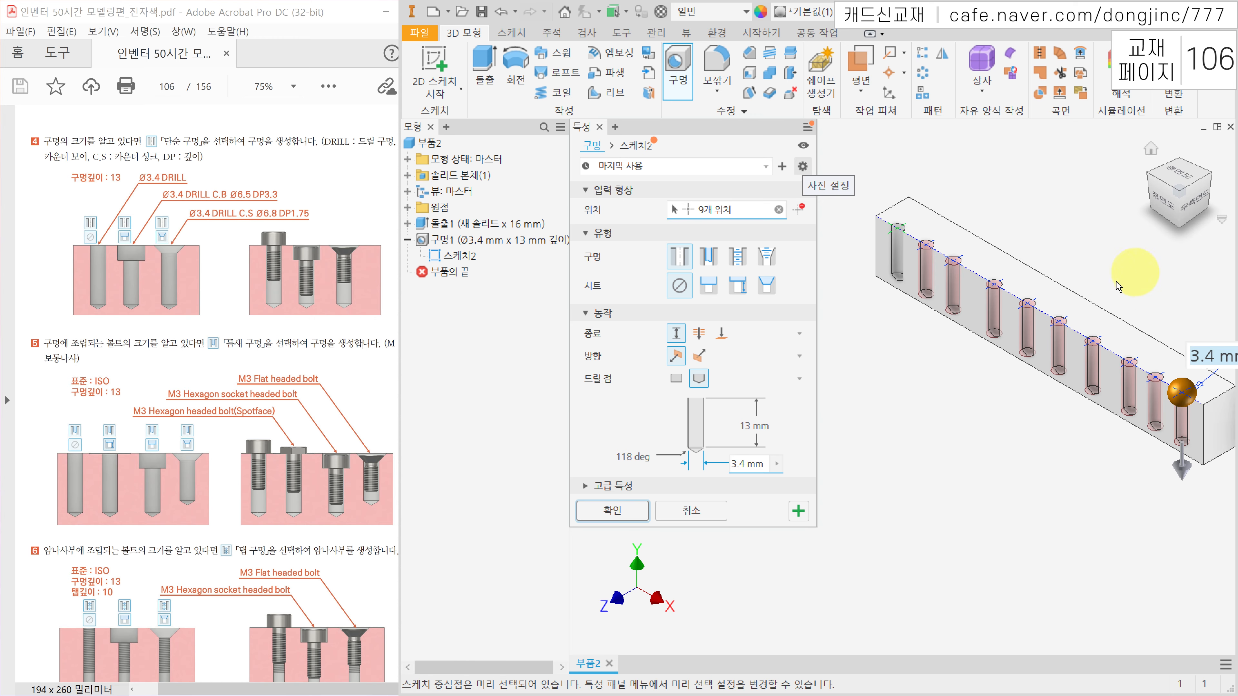
left_click(779, 210)
scroll(980, 271, "up", 4)
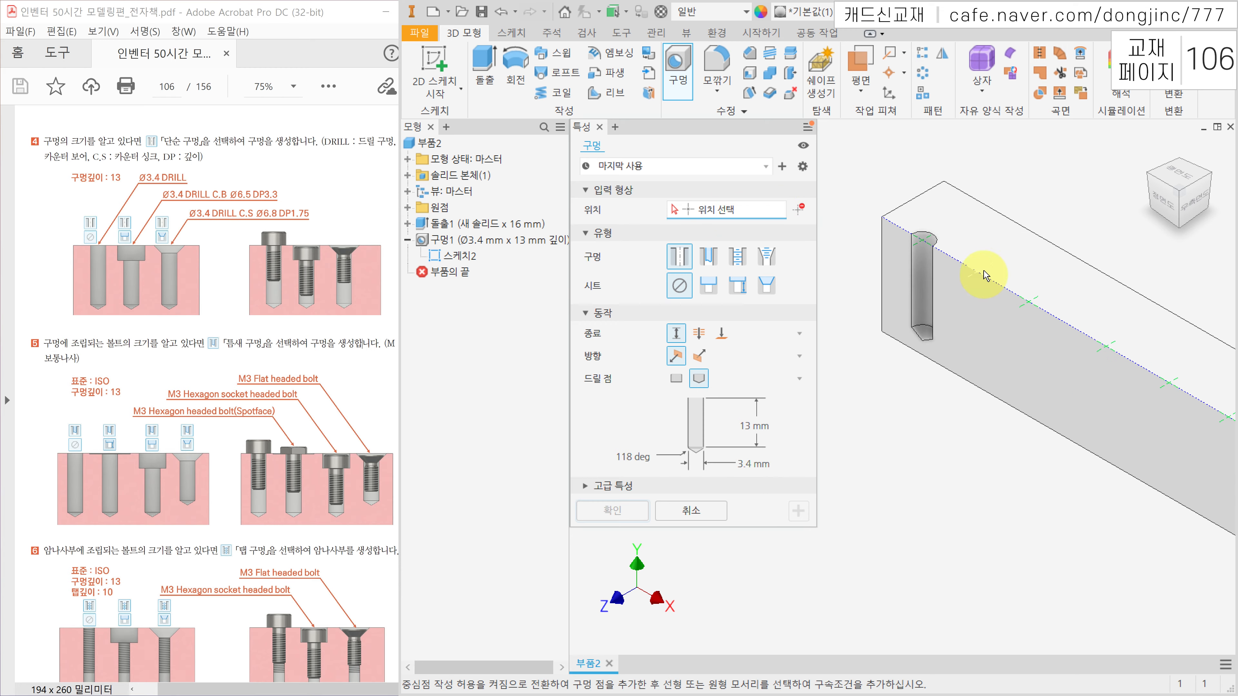
left_click(979, 277)
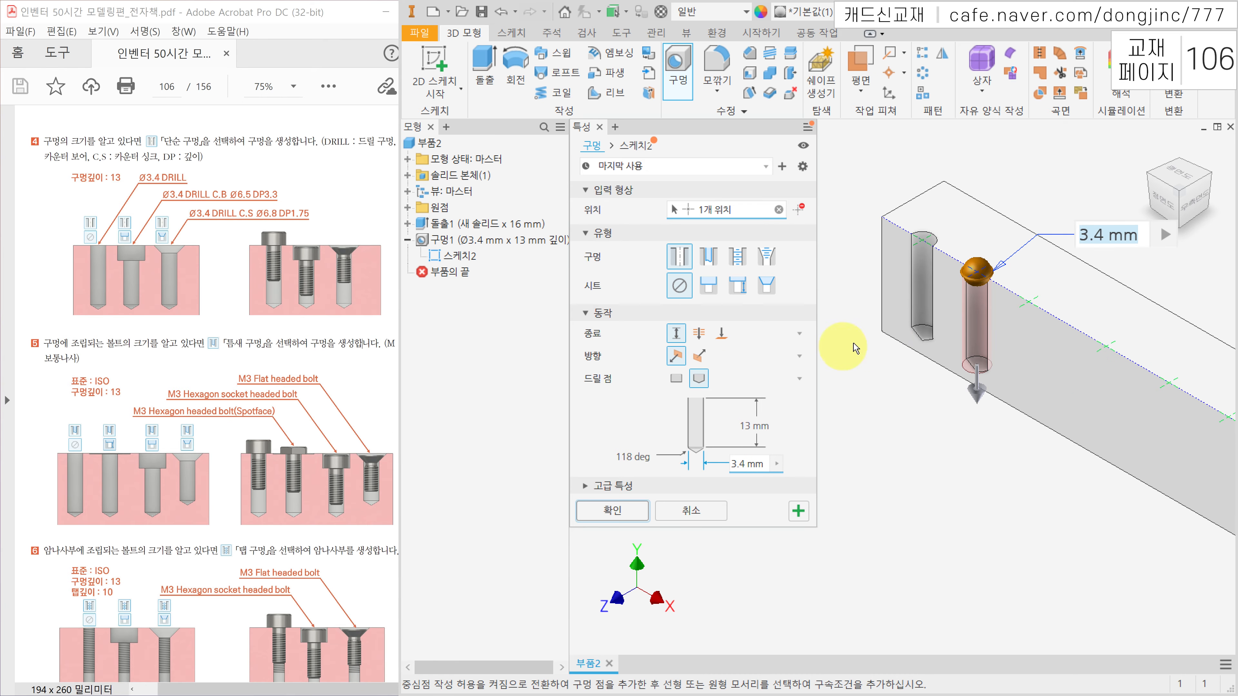
scroll(875, 341, "up", 3)
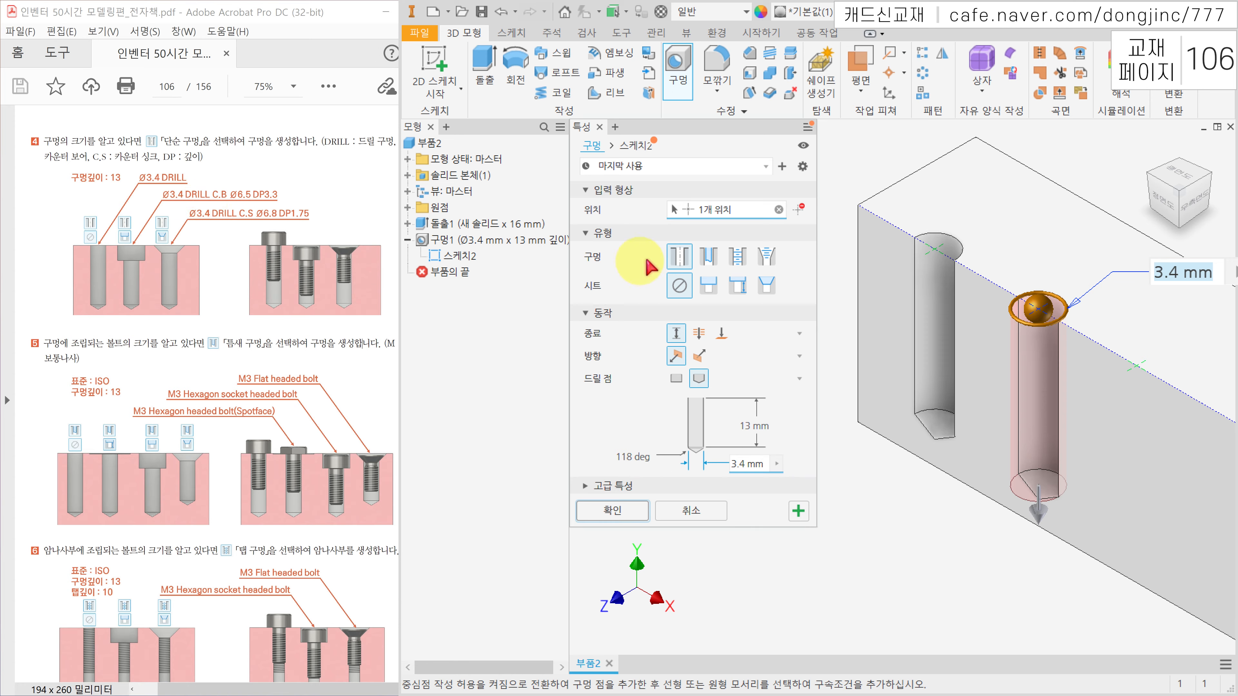
Step: Make it a simple hole with a counterbore seat, Distance termination, 13 mm depth and 3.4 mm diameter
left_click(682, 257)
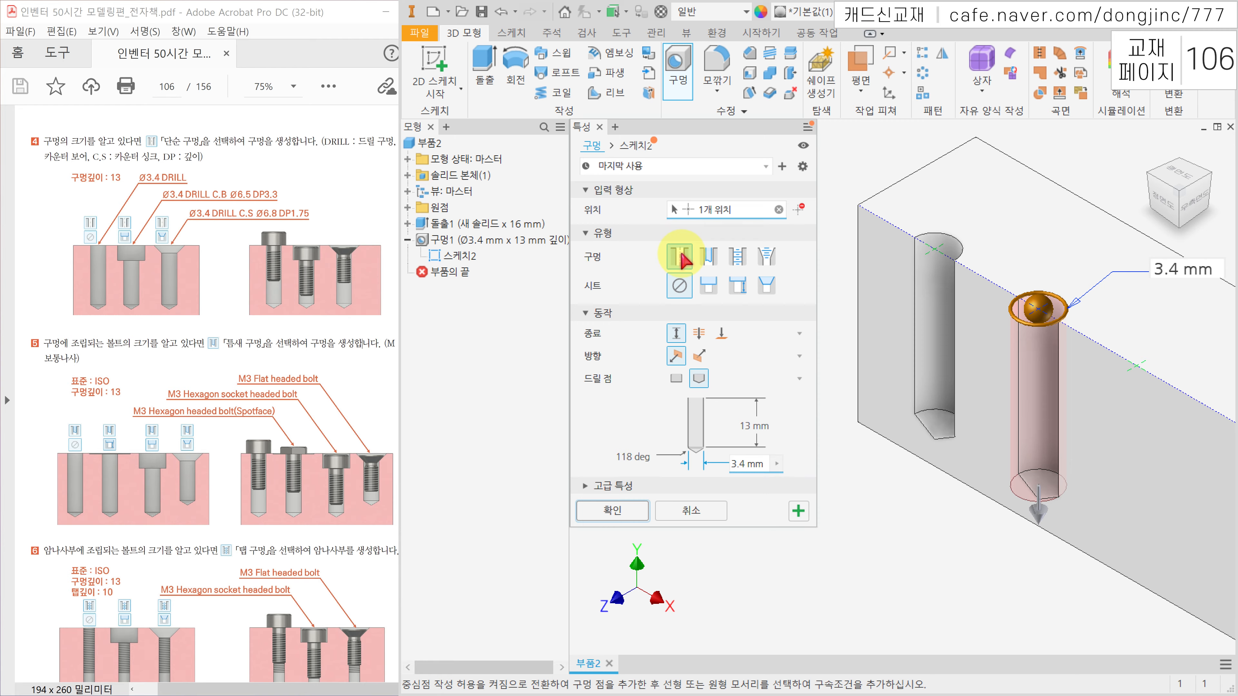
left_click(708, 287)
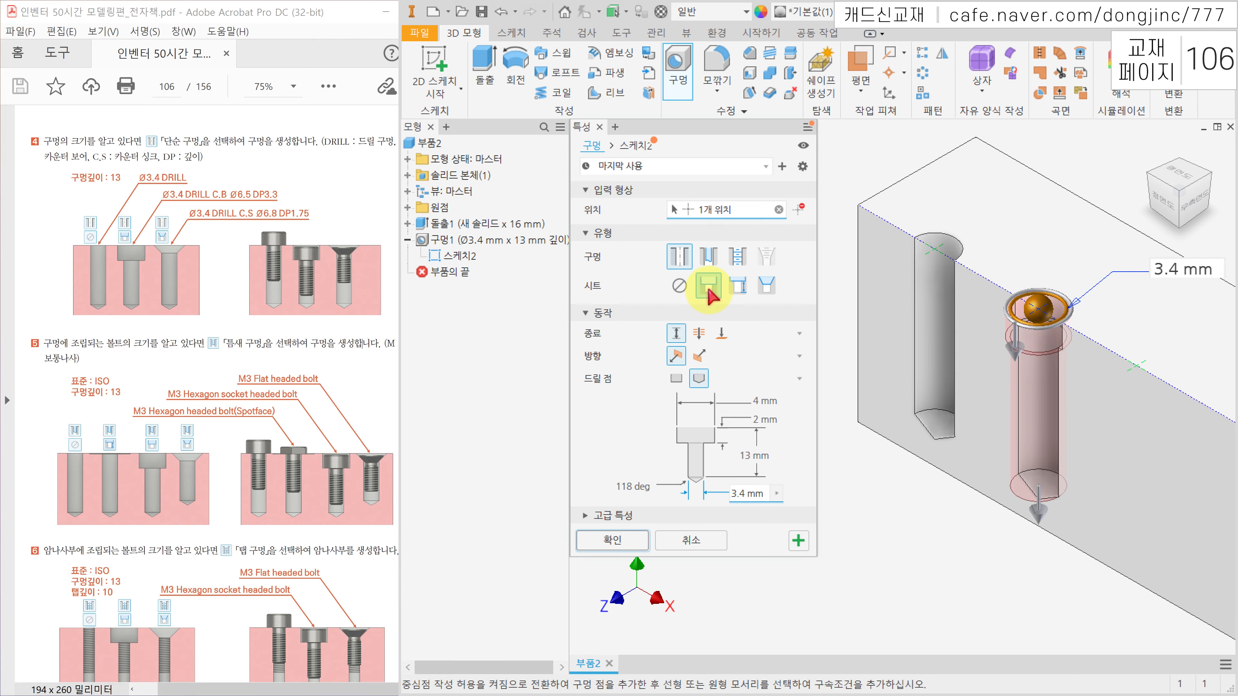
left_click(675, 334)
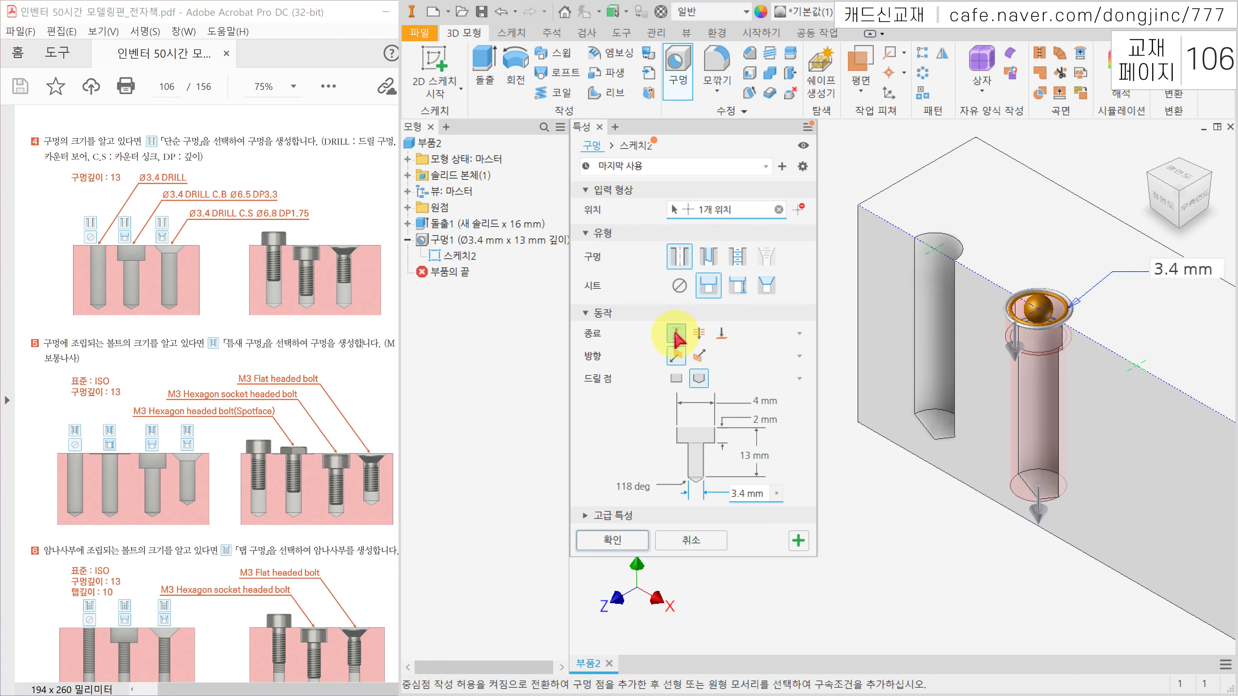
left_click(742, 456)
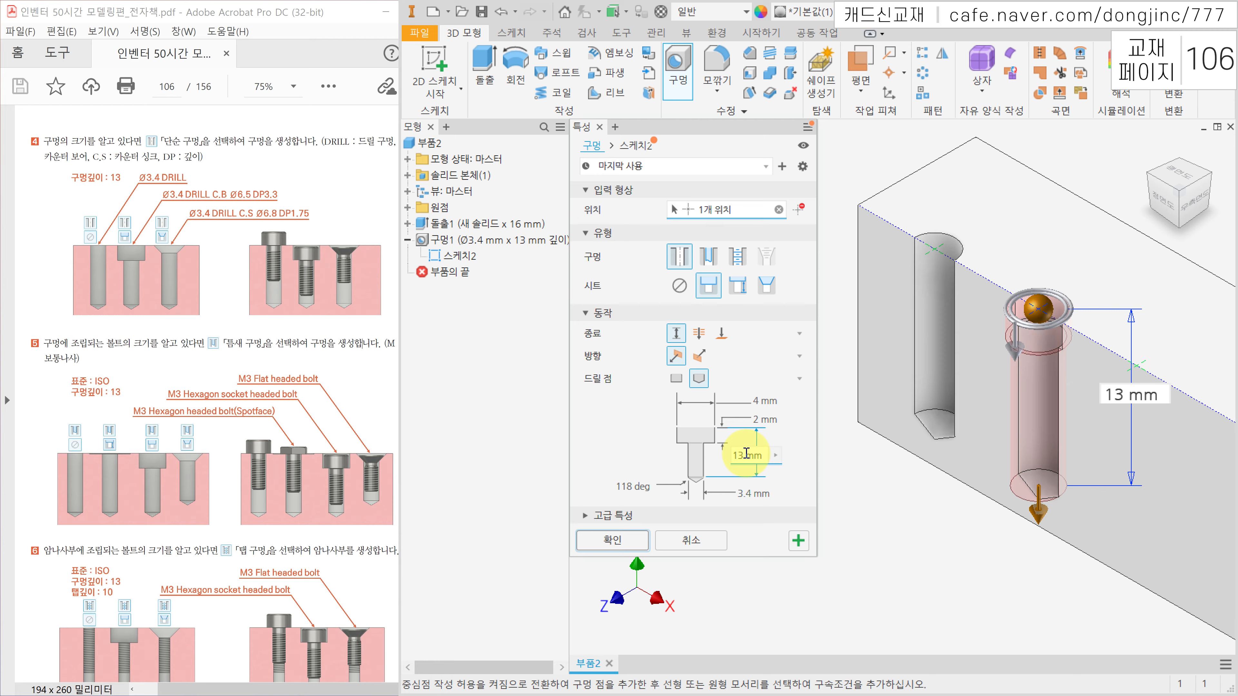
left_click(748, 493)
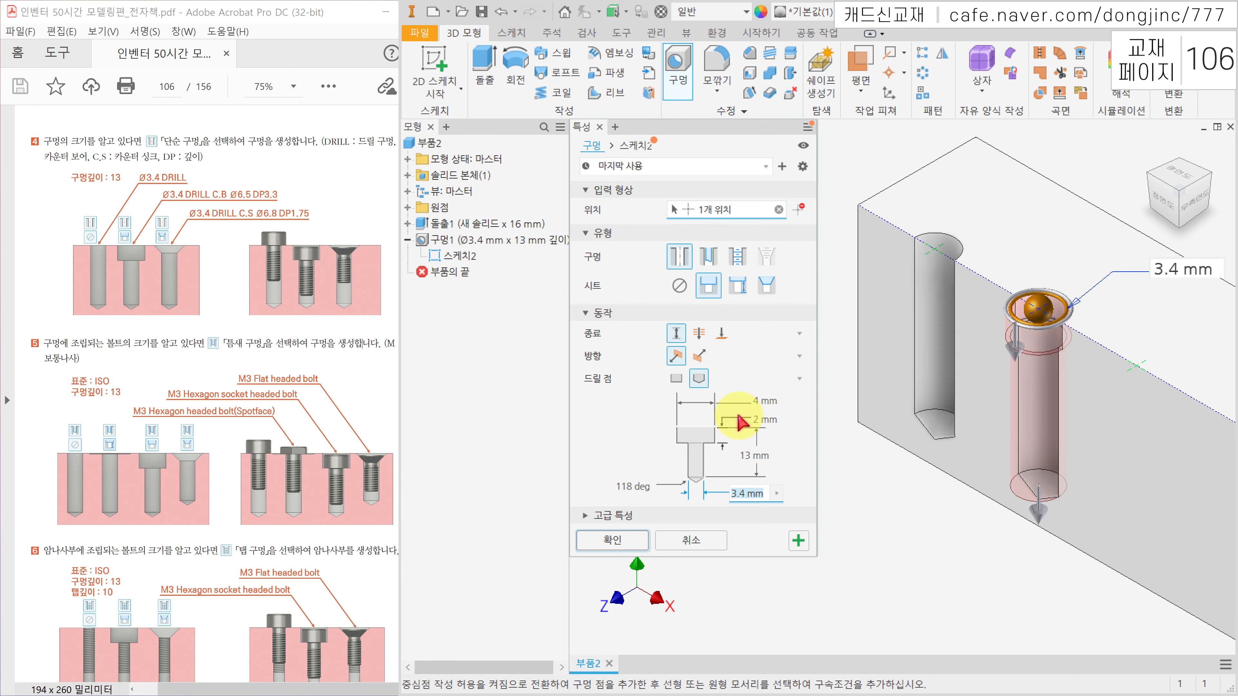
Step: Set the counterbore depth to 3.3 mm and its diameter to 6.5 mm, and create the hole
left_click(758, 420)
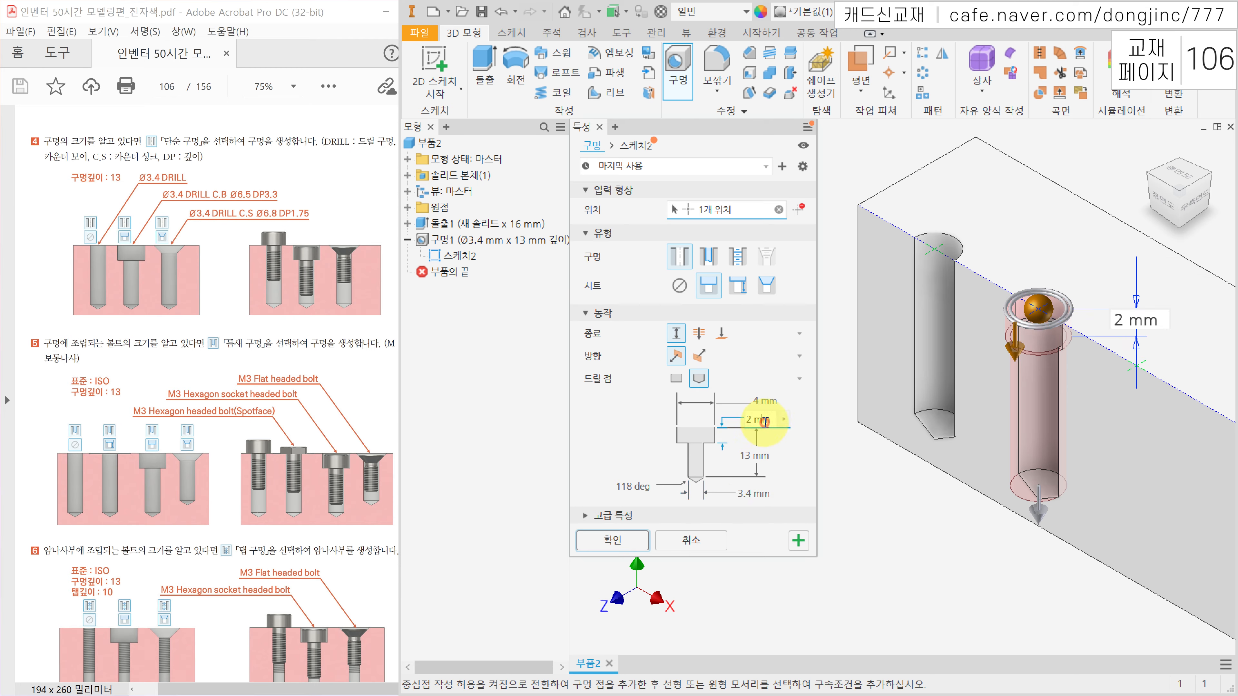
type("3.3")
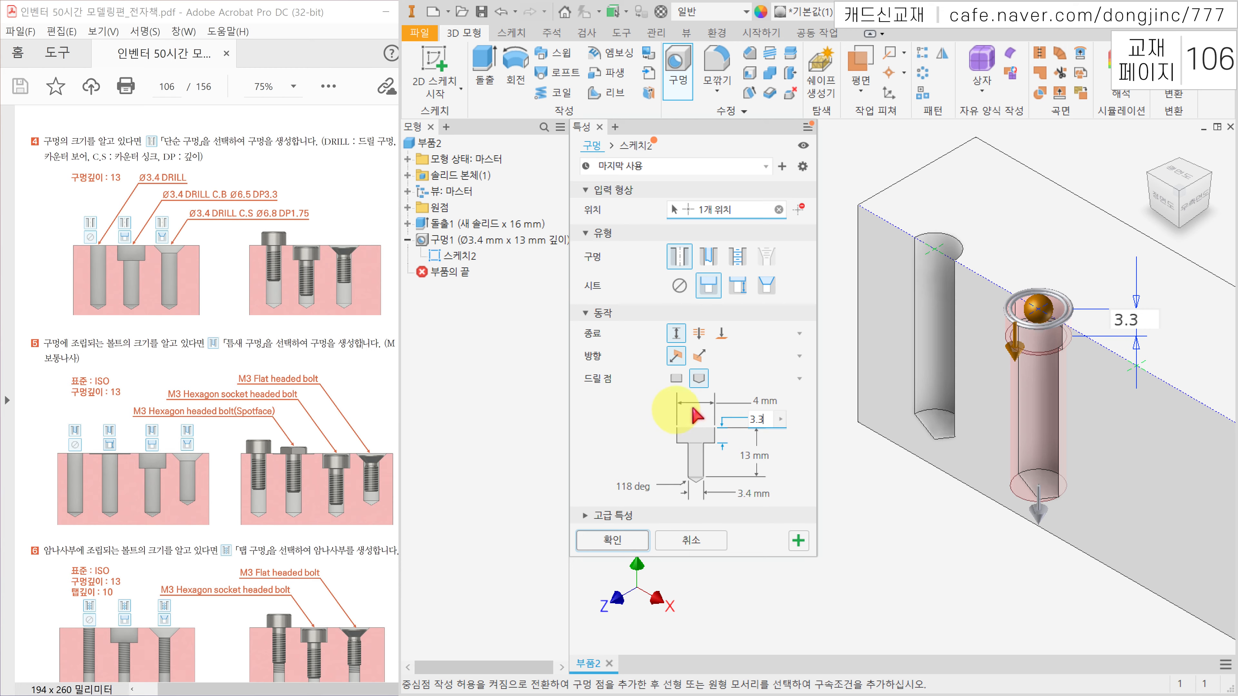
left_click(762, 401)
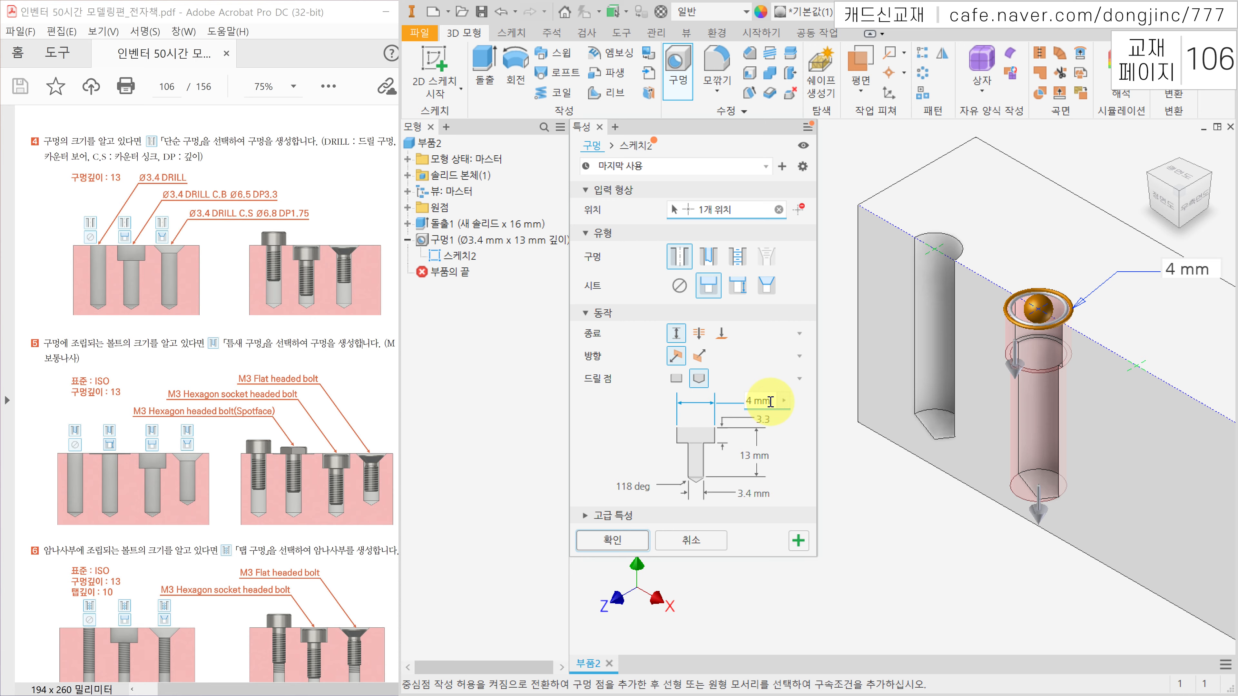
type("6.5")
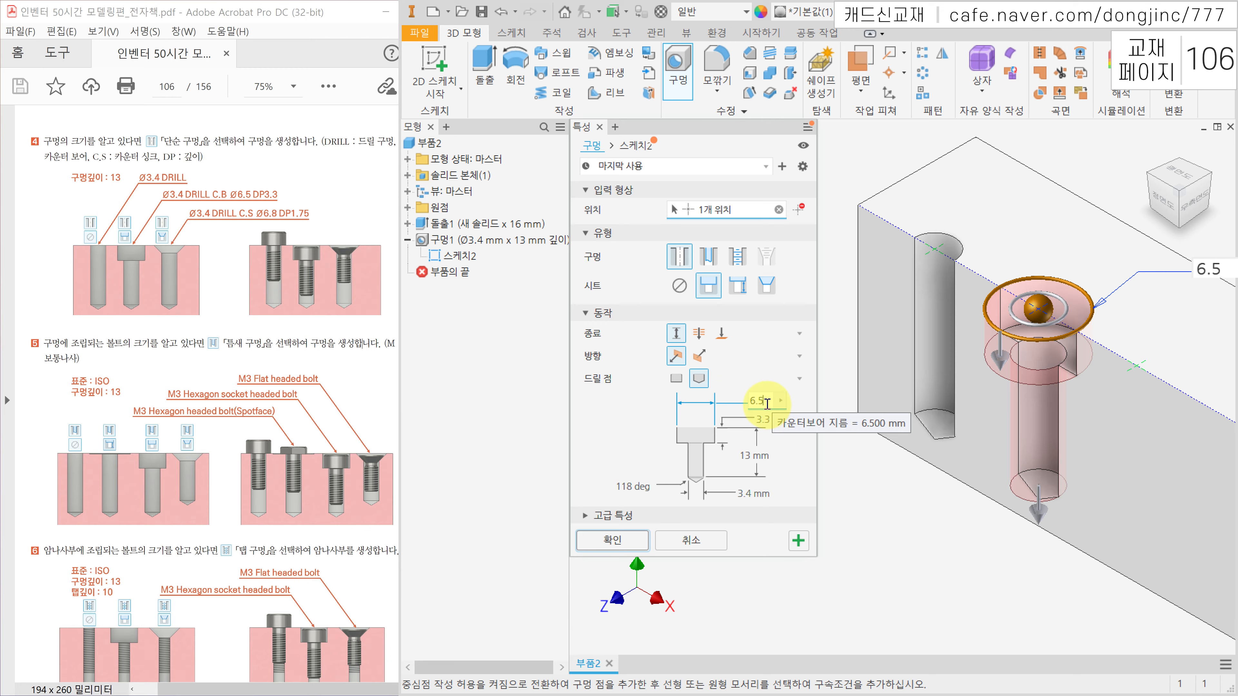
left_click(615, 541)
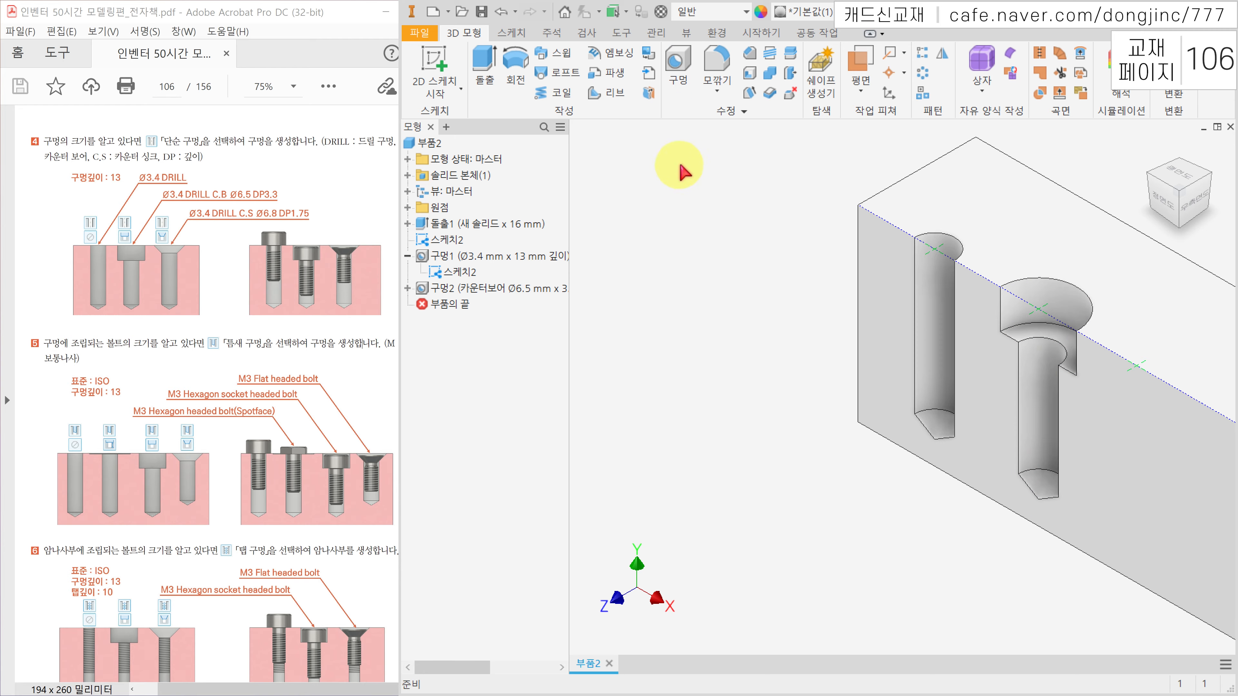
Step: Start a simple hole with a countersink seat and place it only at the third sketched point
left_click(682, 63)
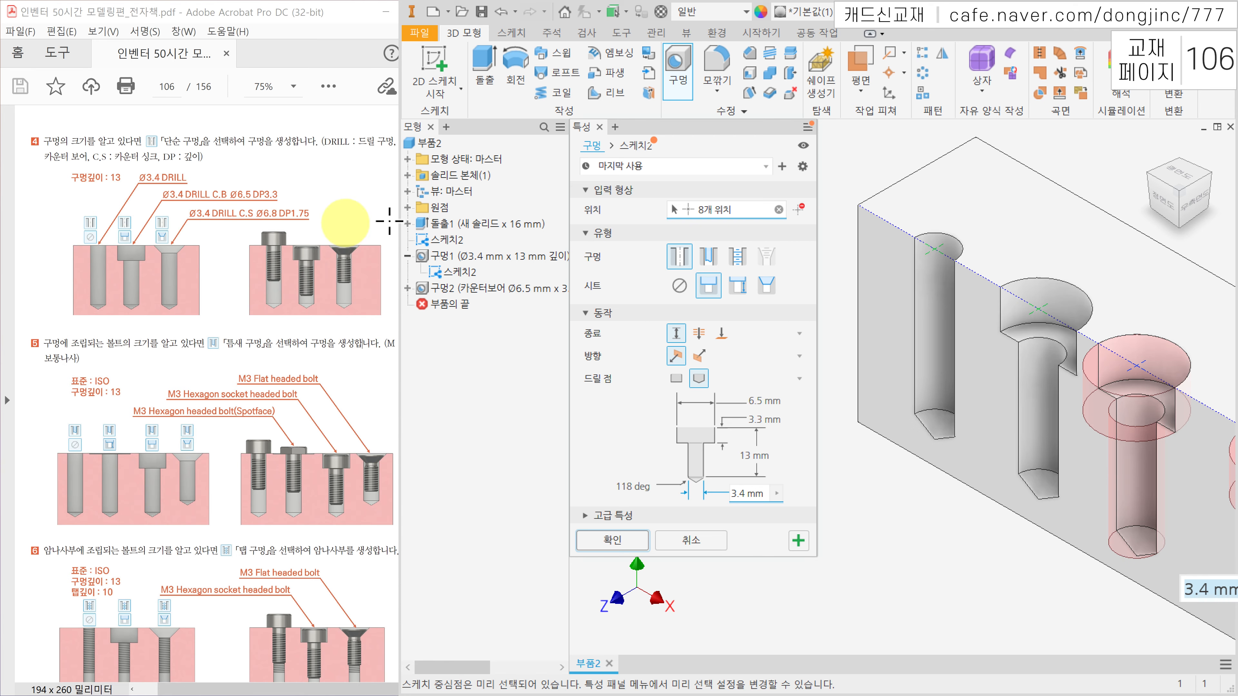
left_click(685, 254)
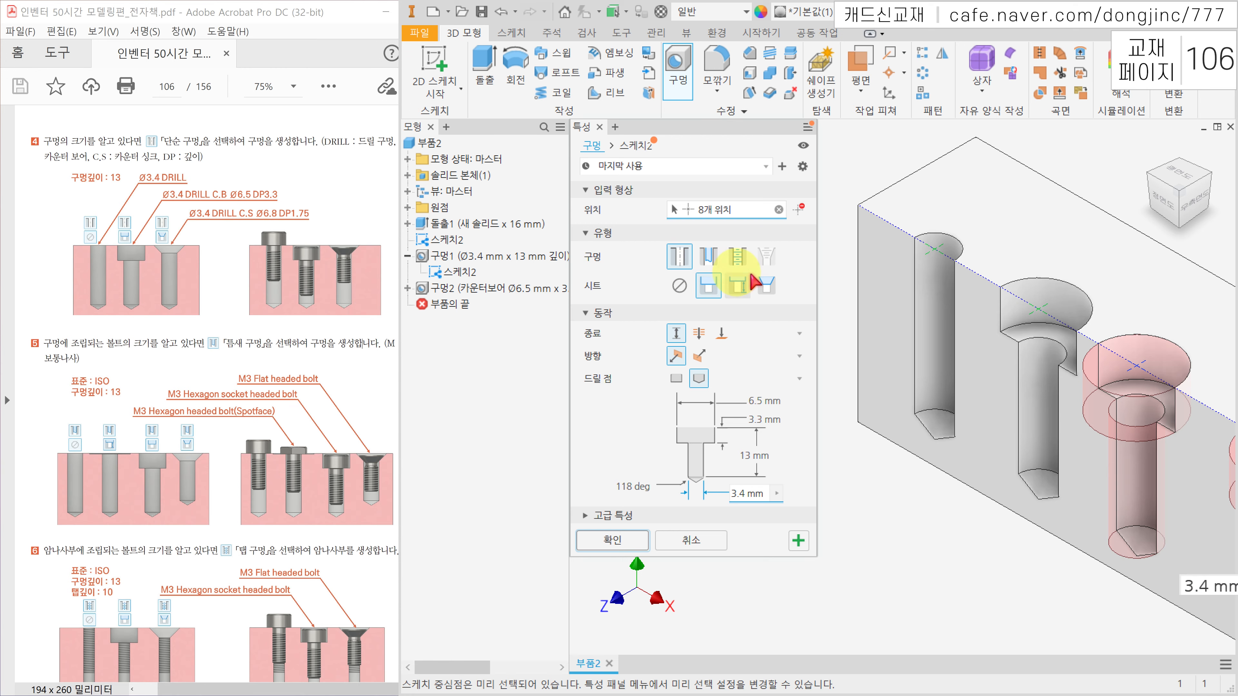
left_click(768, 287)
scroll(873, 547, "up", 4)
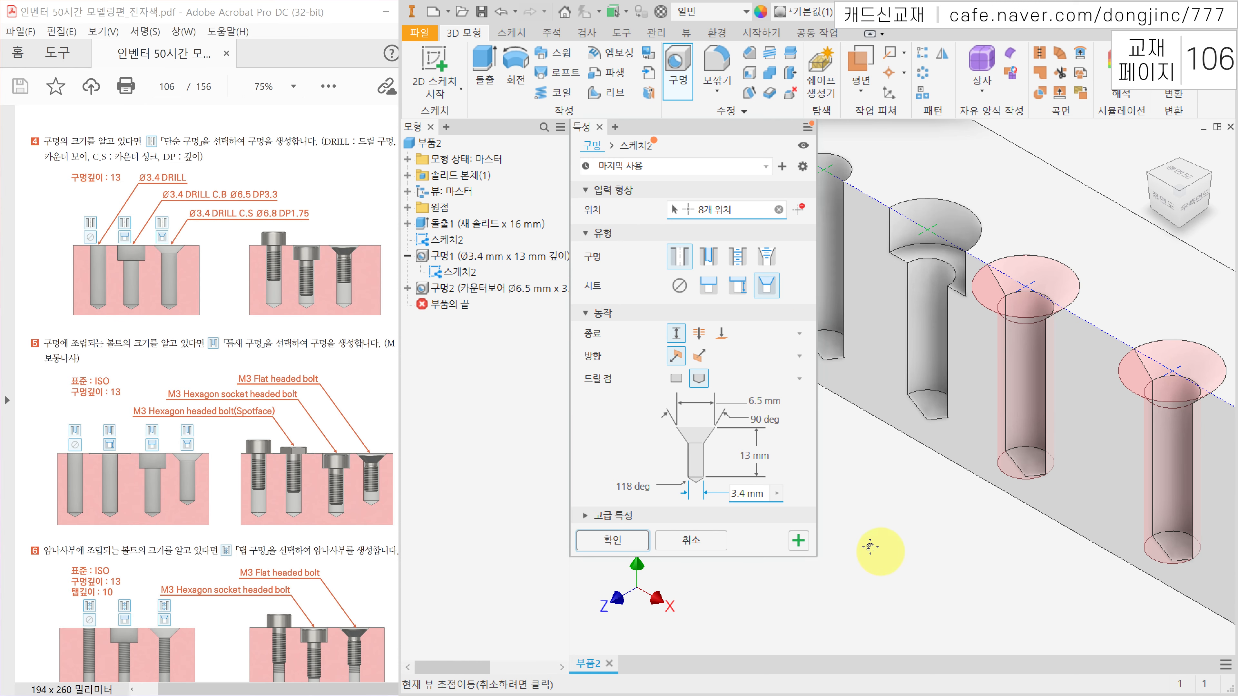
middle_click_drag(970, 543, 894, 396)
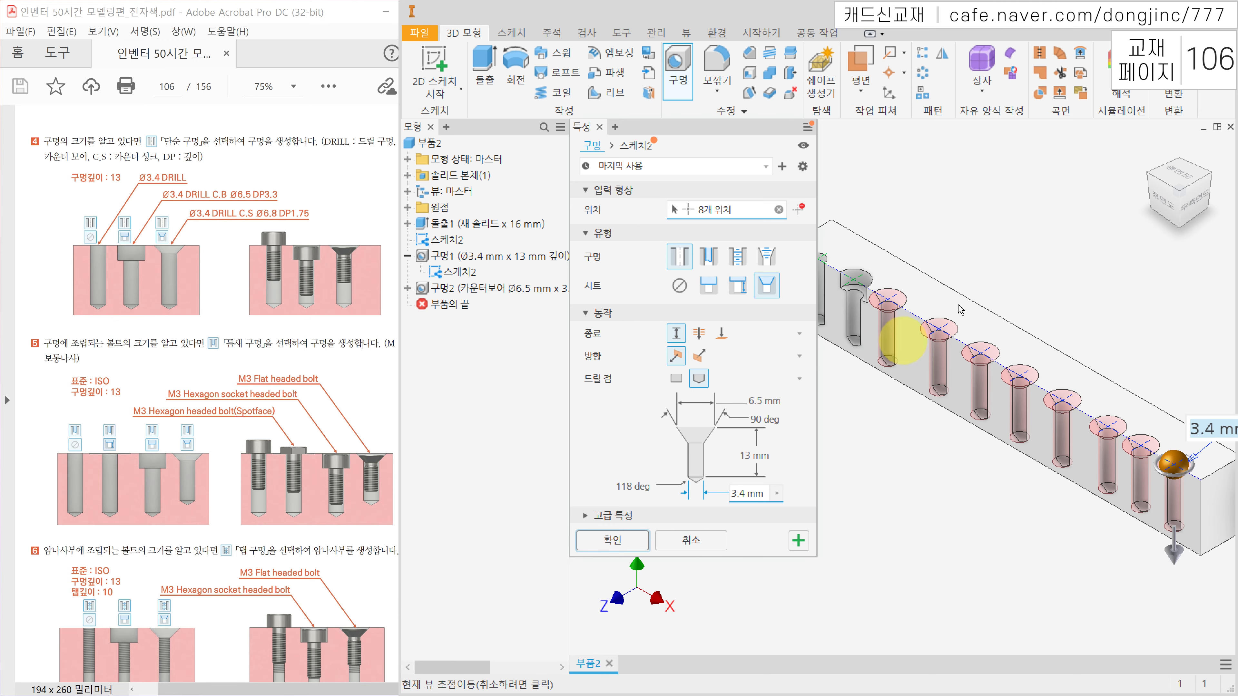
left_click(778, 209)
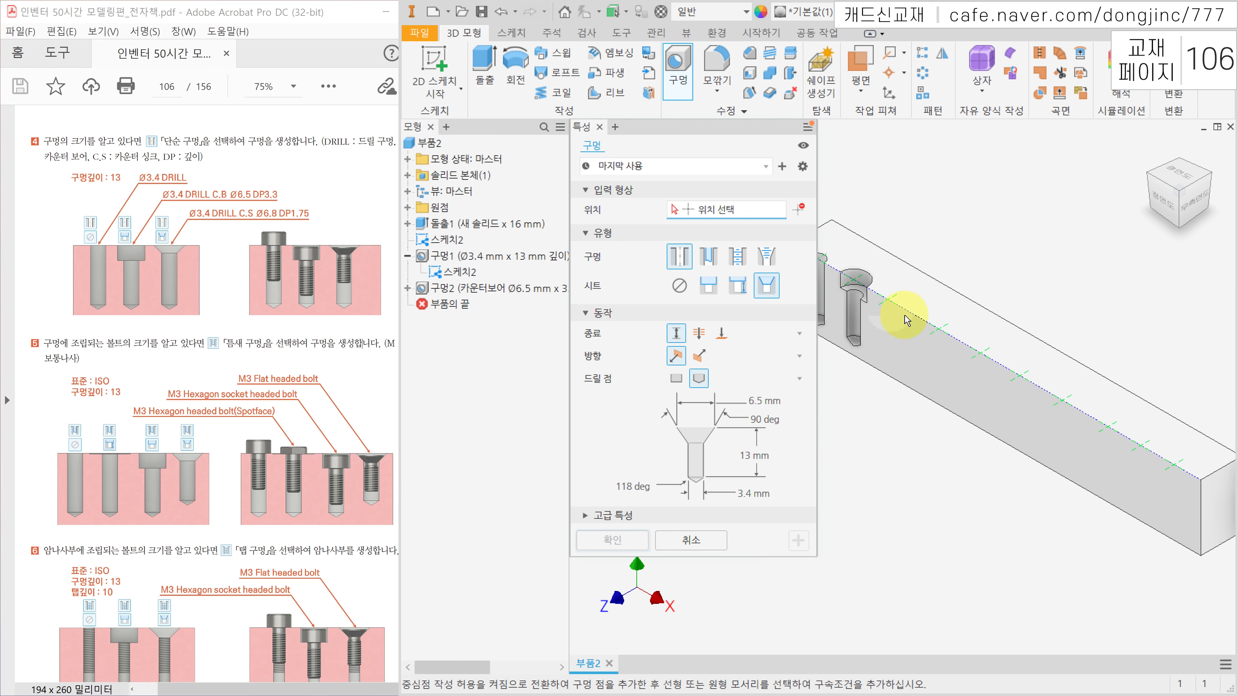
left_click(894, 302)
scroll(868, 341, "up", 3)
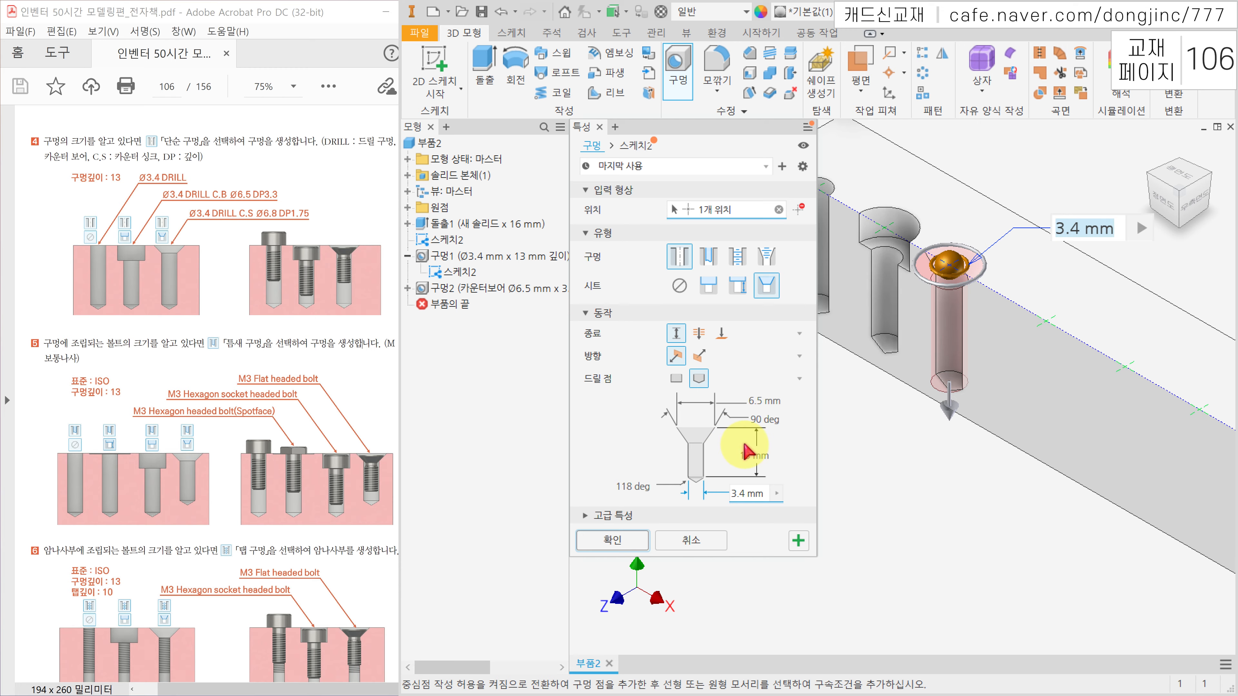
Step: Set the countersink diameter to 6.8 mm and create the hole
left_click(747, 495)
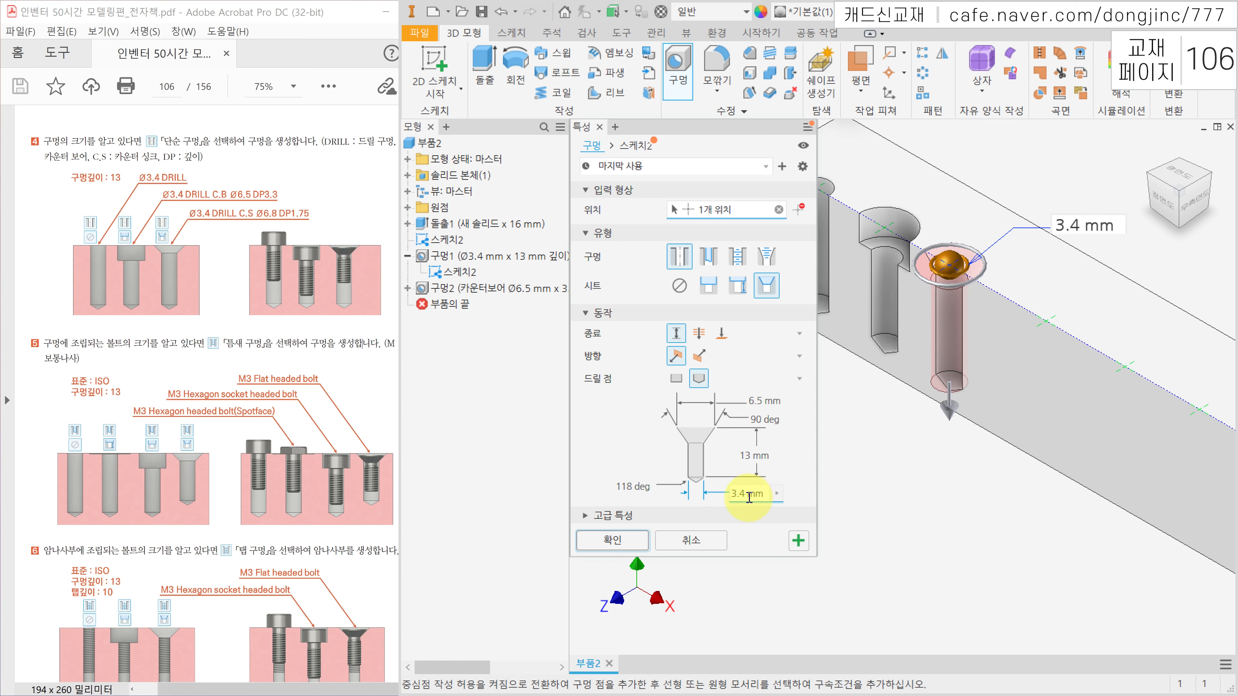
left_click(760, 404)
type("6")
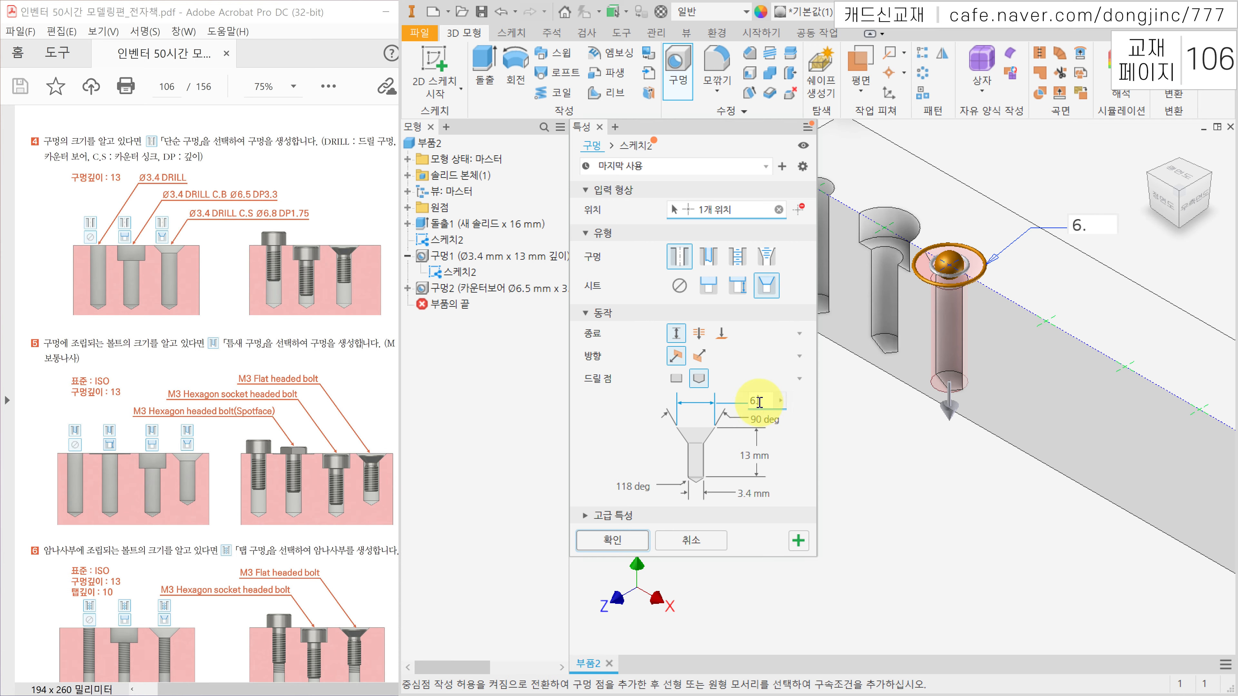
type(".8")
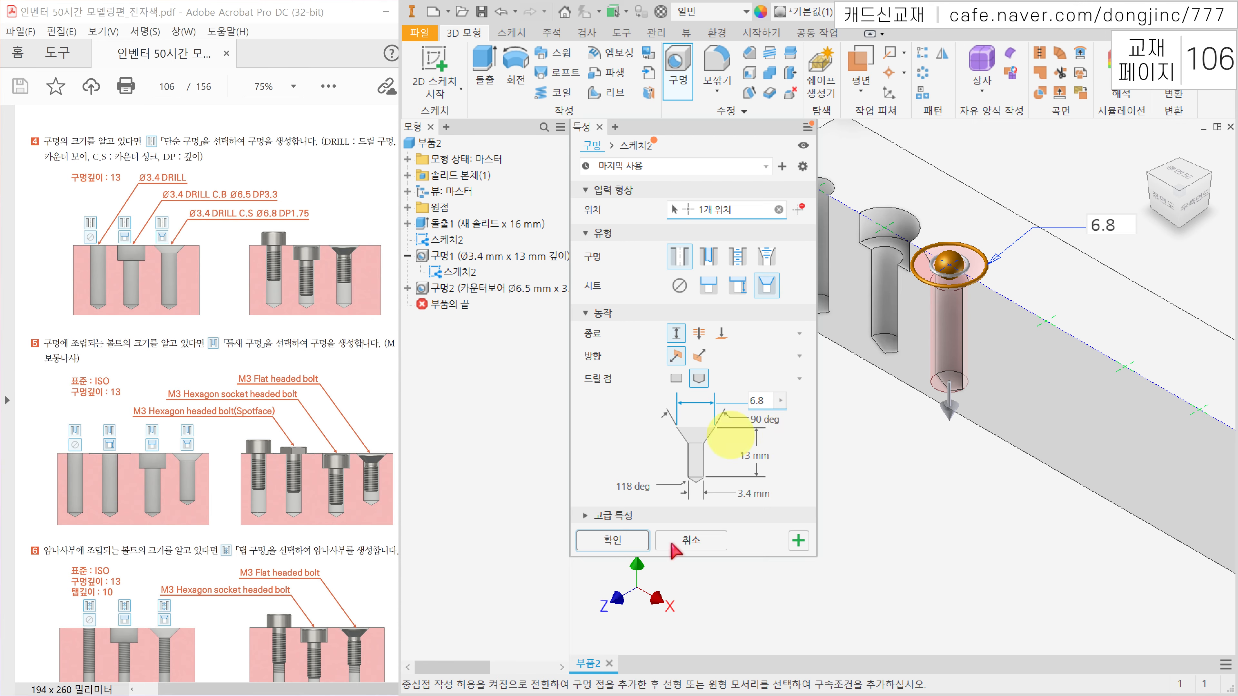
left_click(638, 543)
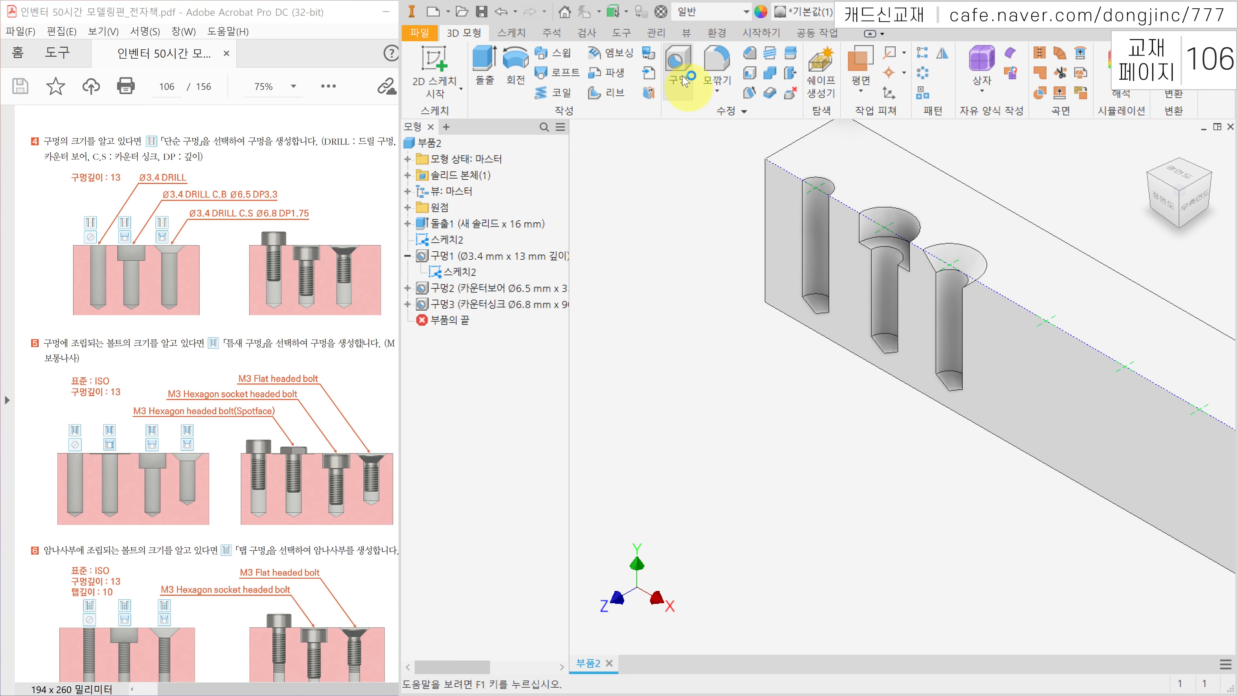
Step: Start another hole, clear the preselected positions and place it only at the fourth sketched point
left_click(678, 62)
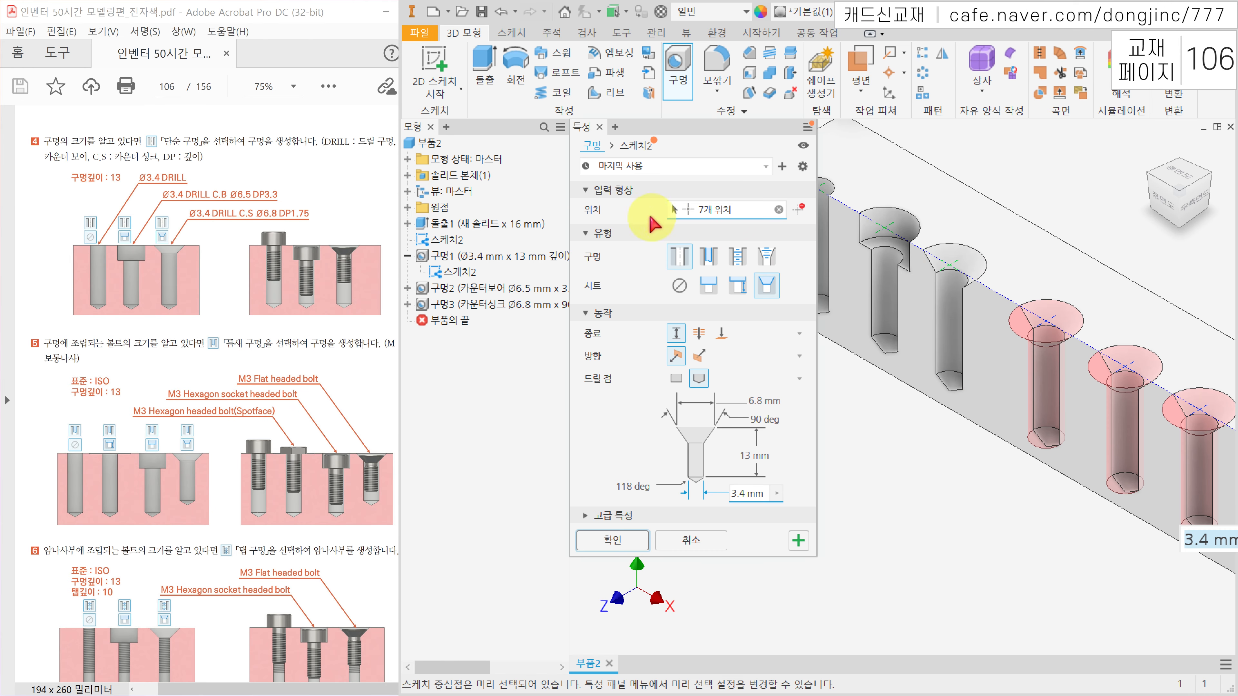
left_click(778, 210)
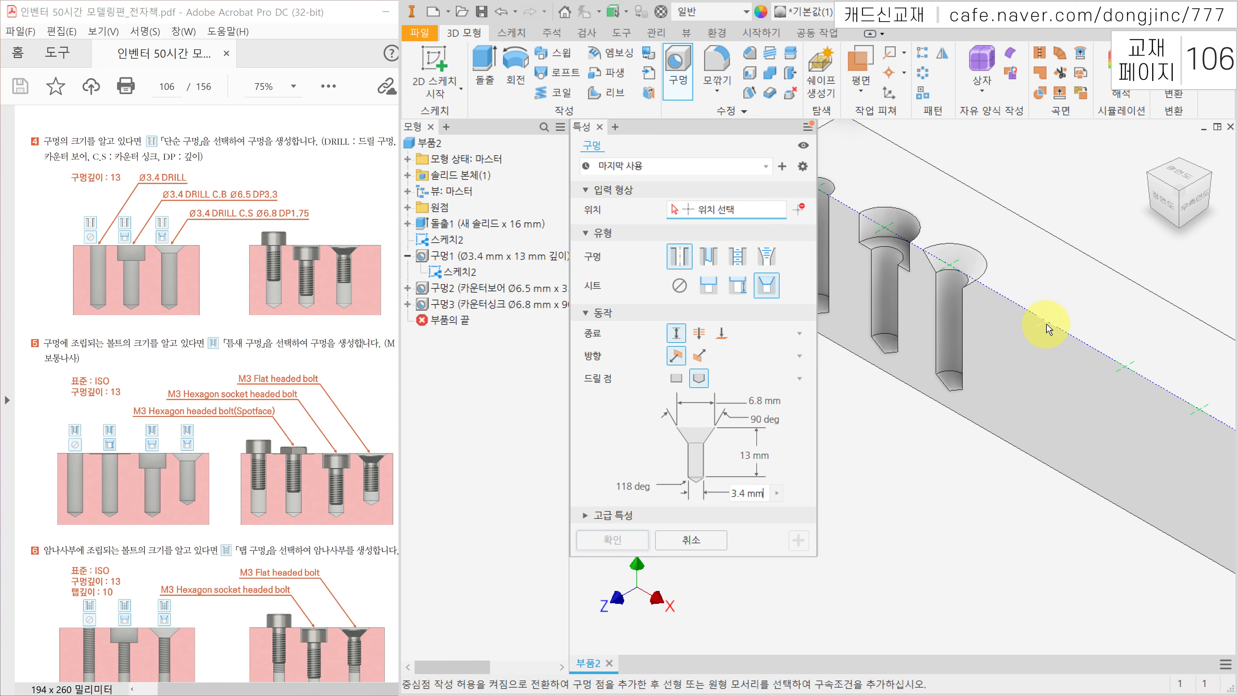
left_click(1047, 324)
middle_click_drag(979, 498, 911, 433)
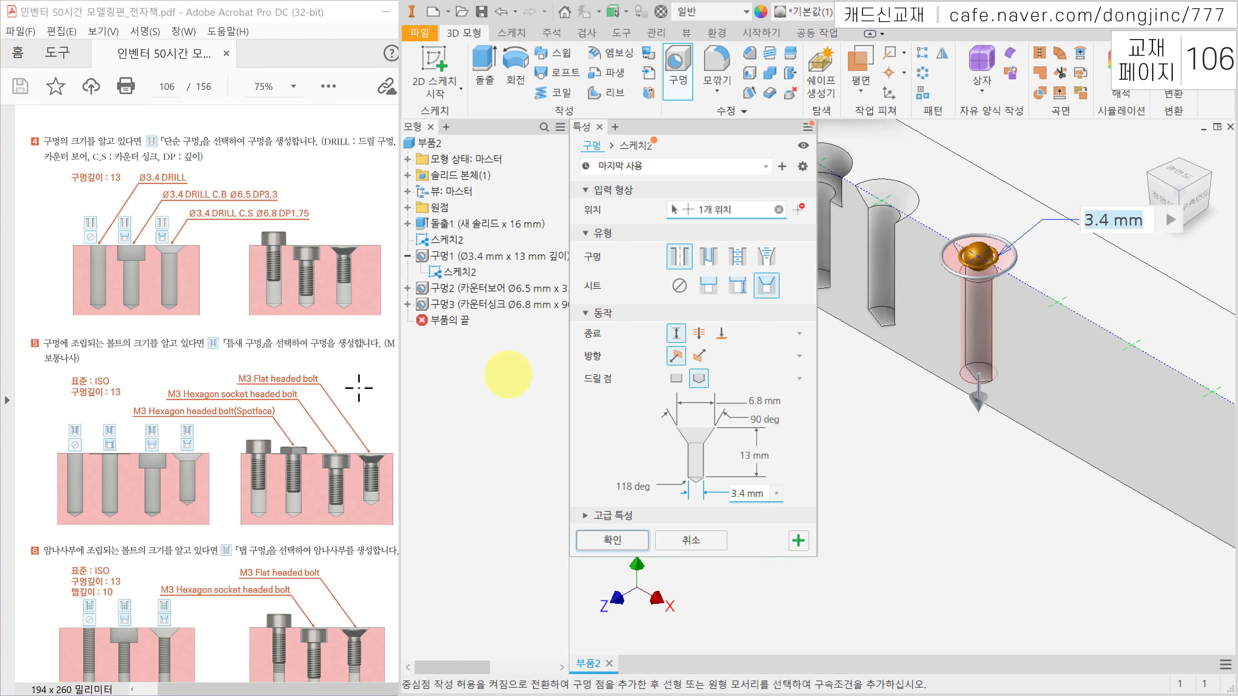
left_click(256, 344)
key("ctrl+2")
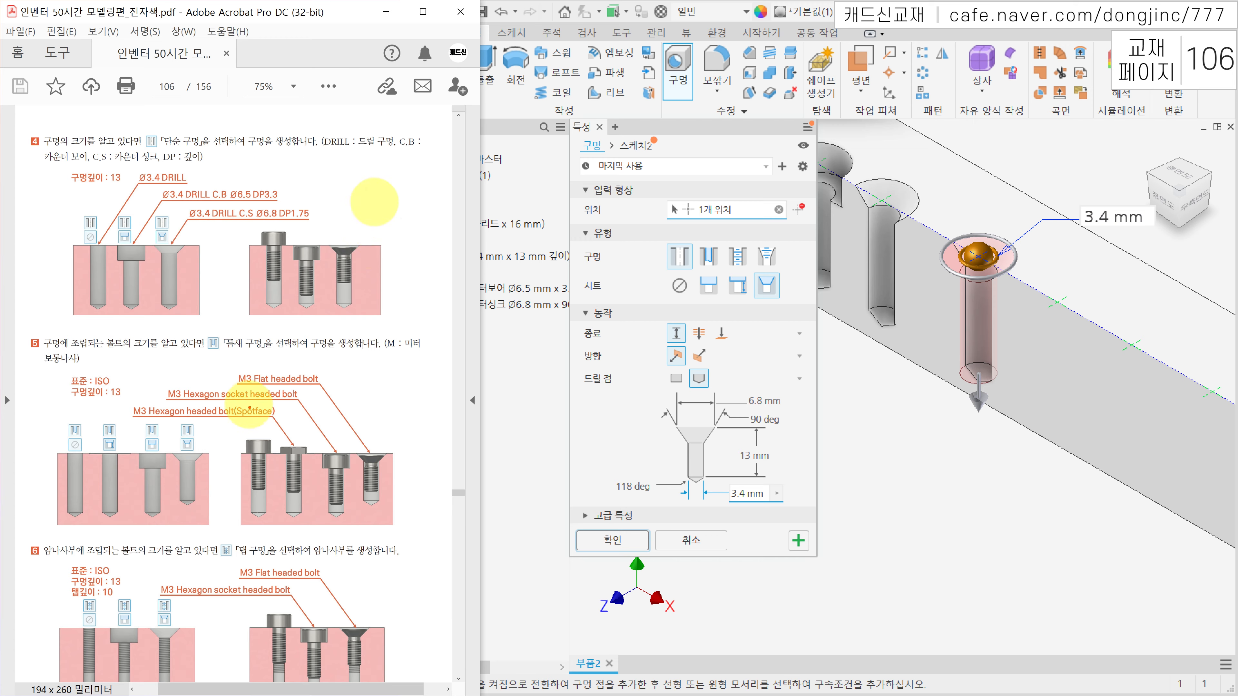
left_click_drag(120, 363, 324, 422, "ctrl")
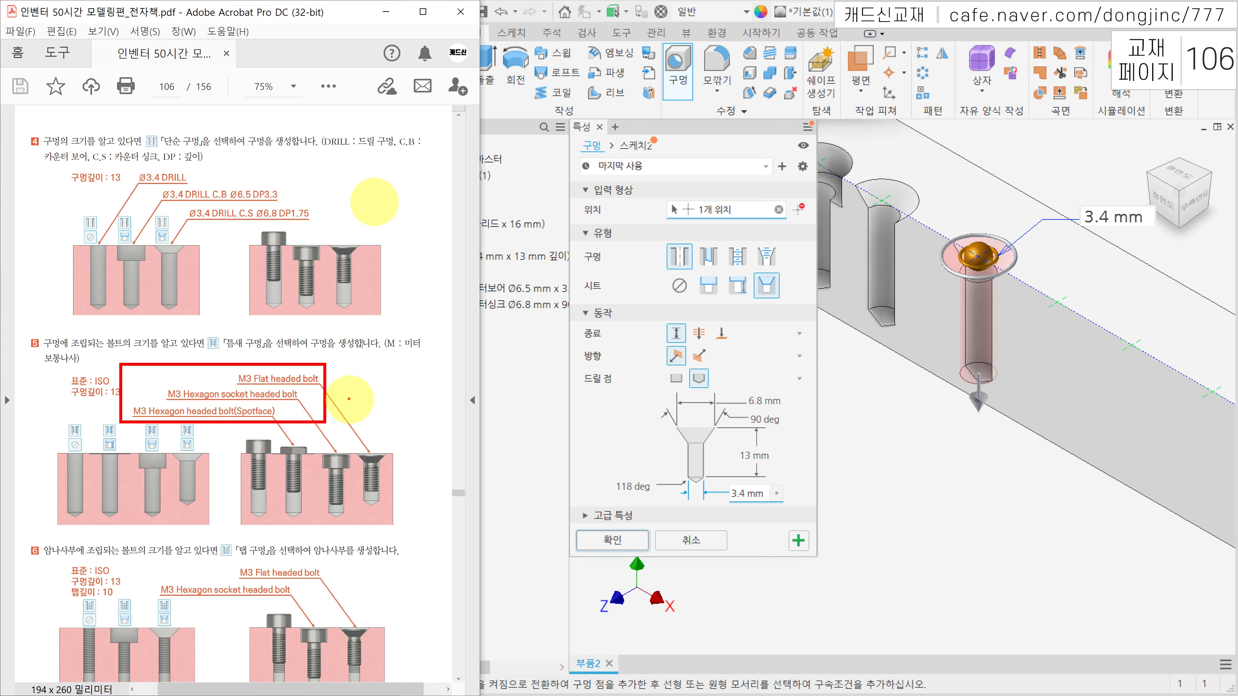
left_click_drag(199, 333, 268, 356, "ctrl")
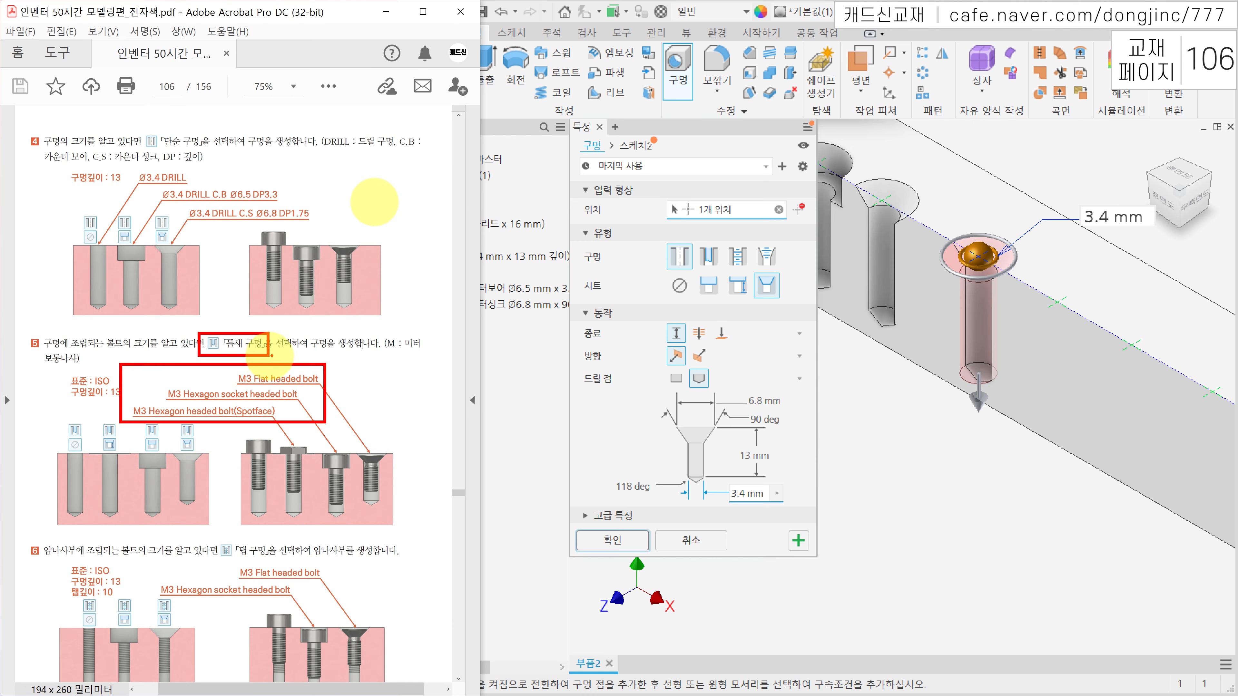
key("Escape")
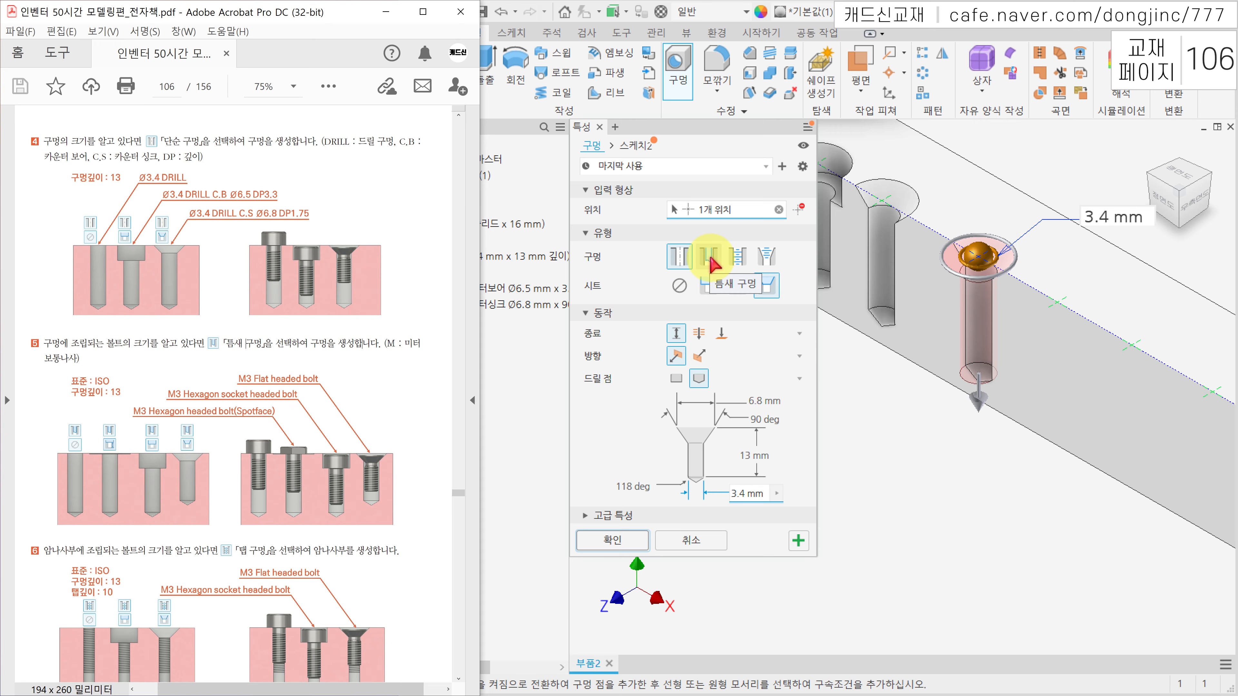
Step: Change the fourth hole to a clearance hole without a seat and set its fastener standard to ISO
left_click(710, 257)
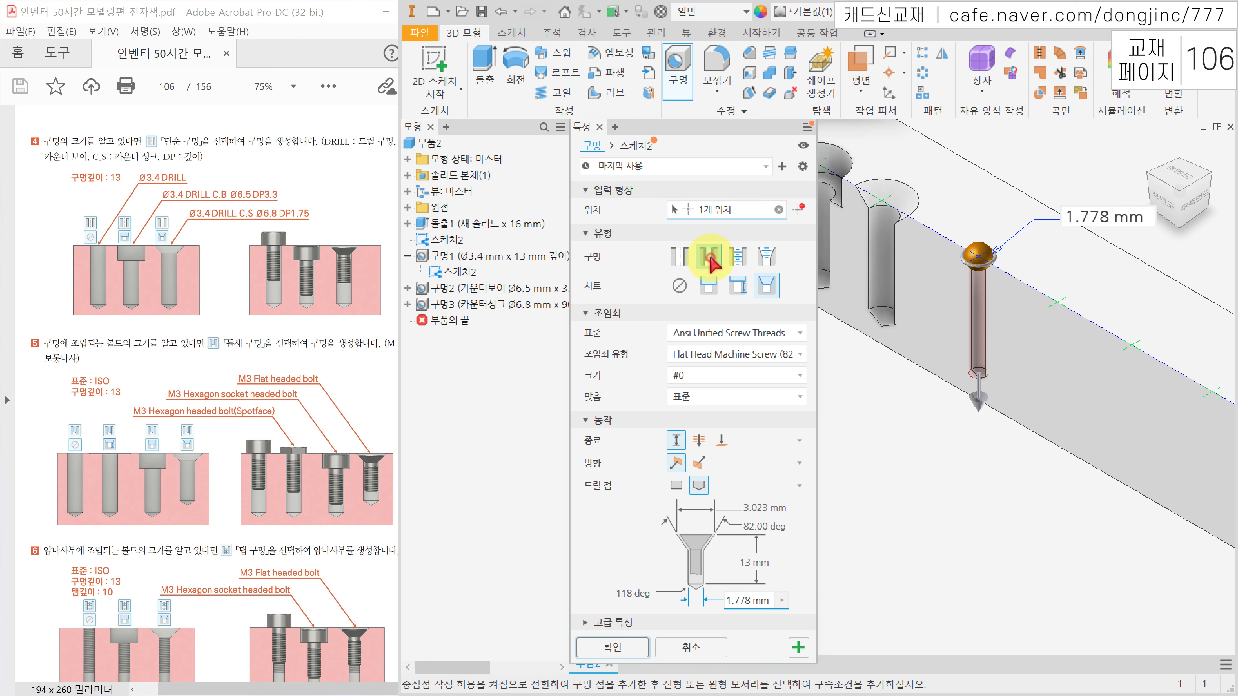
left_click(679, 288)
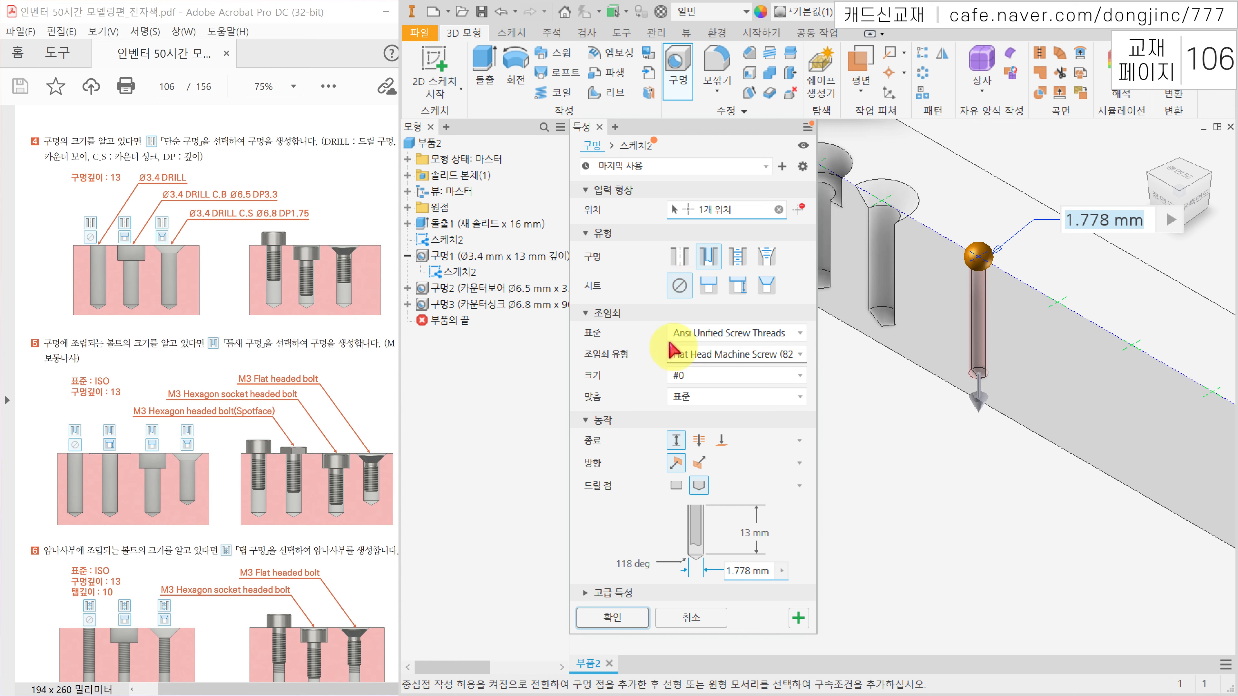
left_click(715, 335)
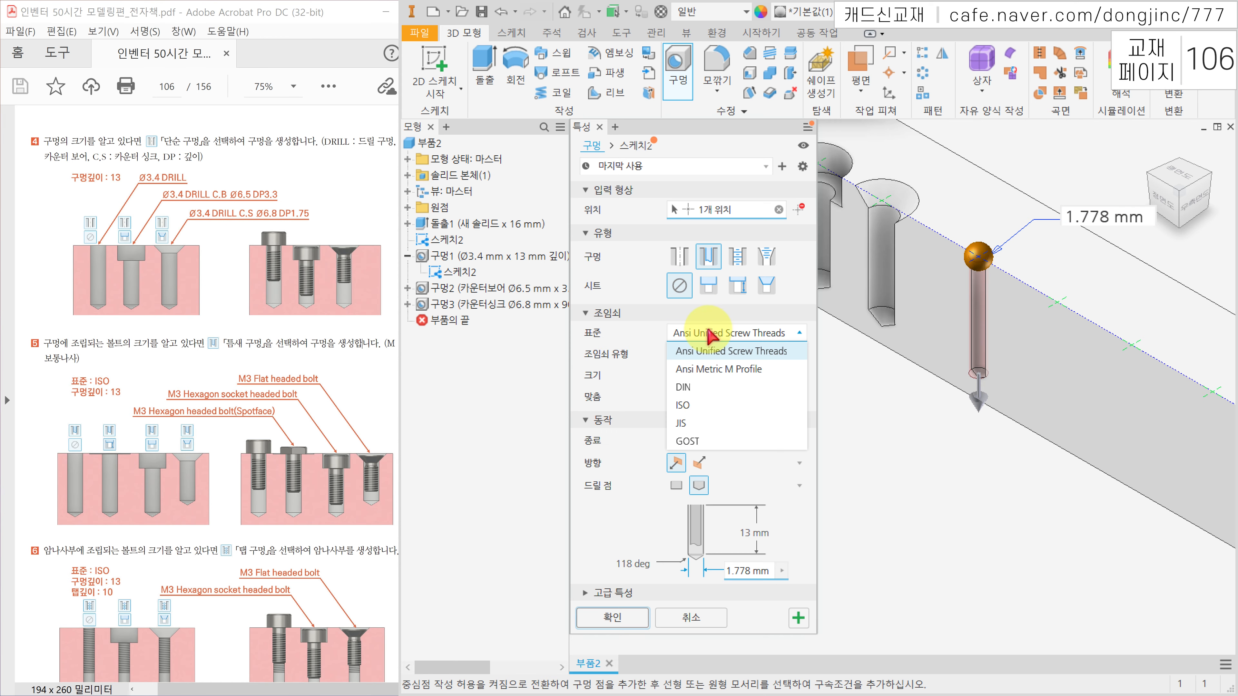
left_click(706, 406)
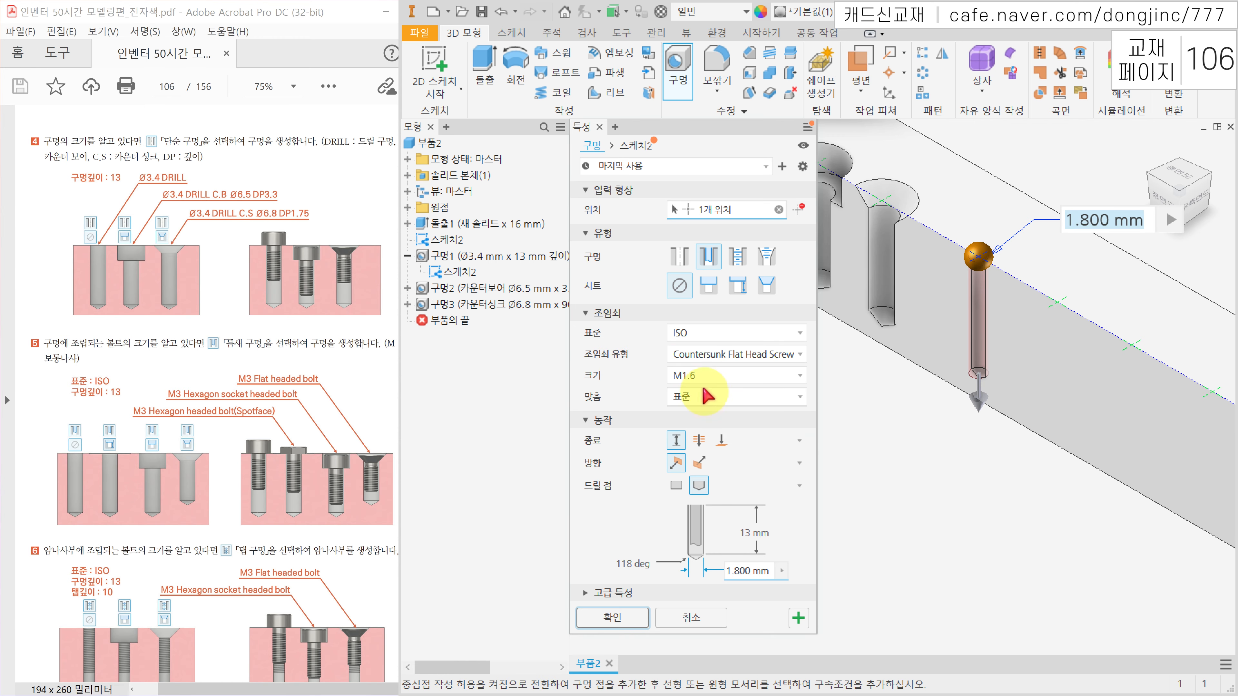
Step: Set the fastener to Socket Head Cap Screw ISO 4762 in size M3 and create the 13 mm deep hole
left_click(709, 355)
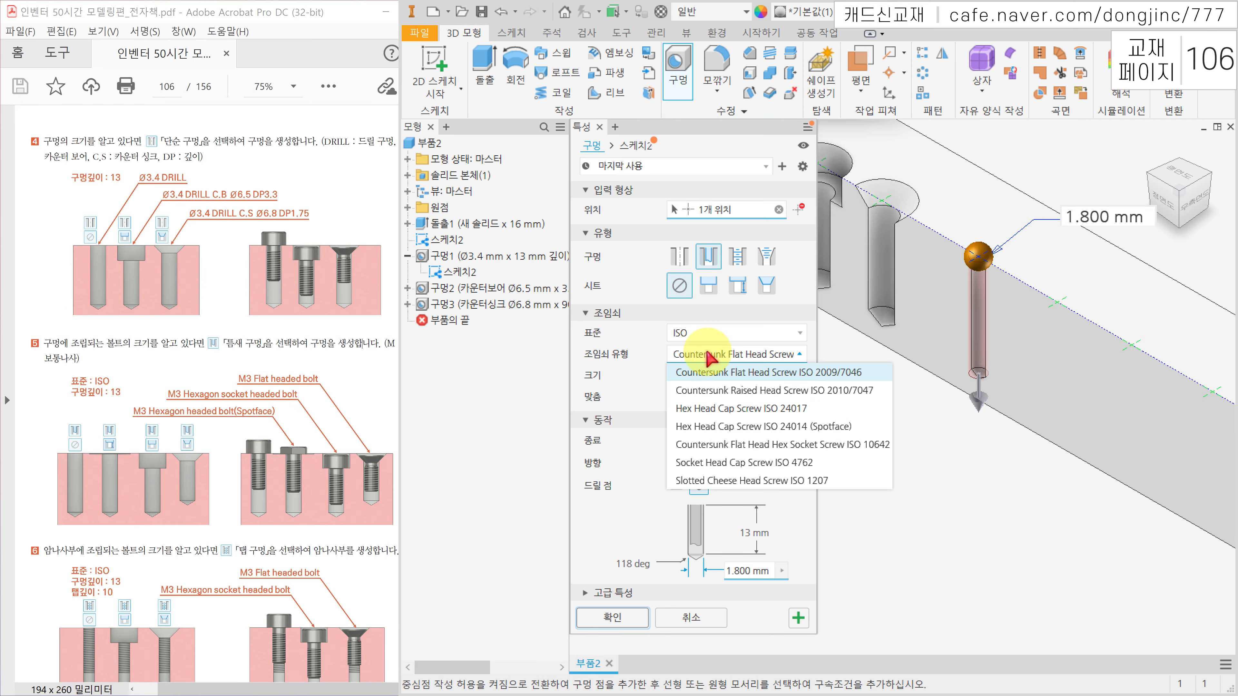
left_click(796, 466)
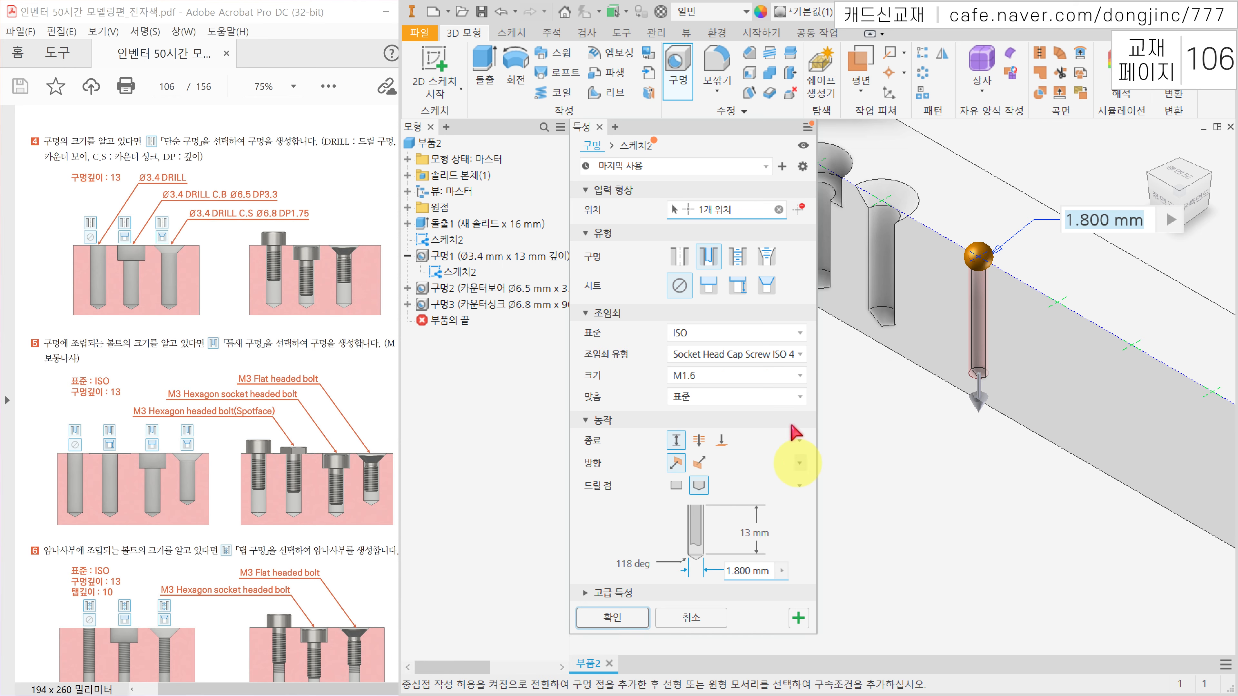
left_click(715, 380)
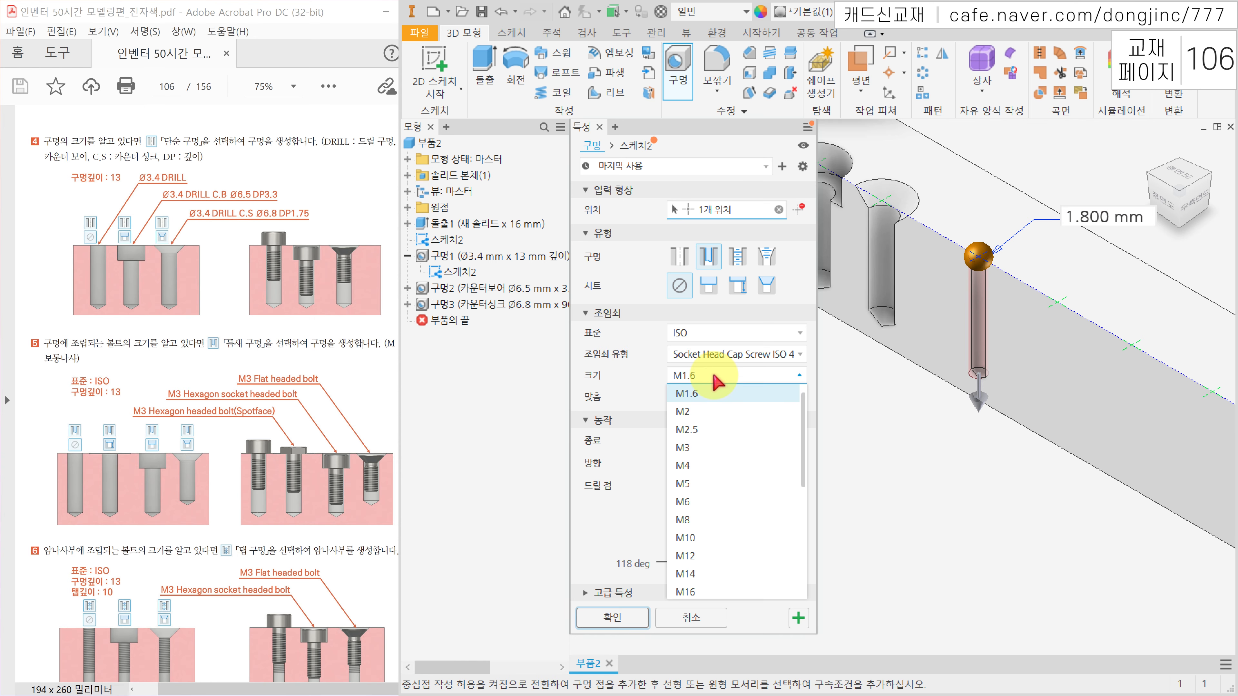
left_click(710, 449)
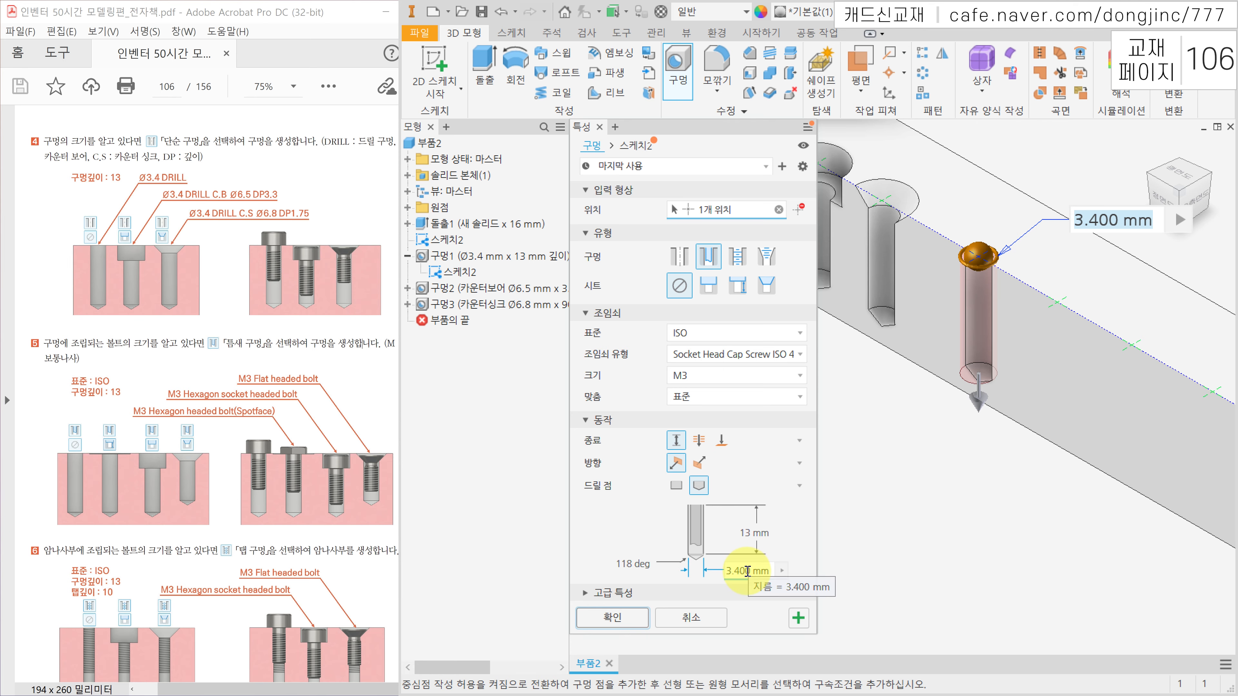
left_click(749, 533)
left_click(616, 610)
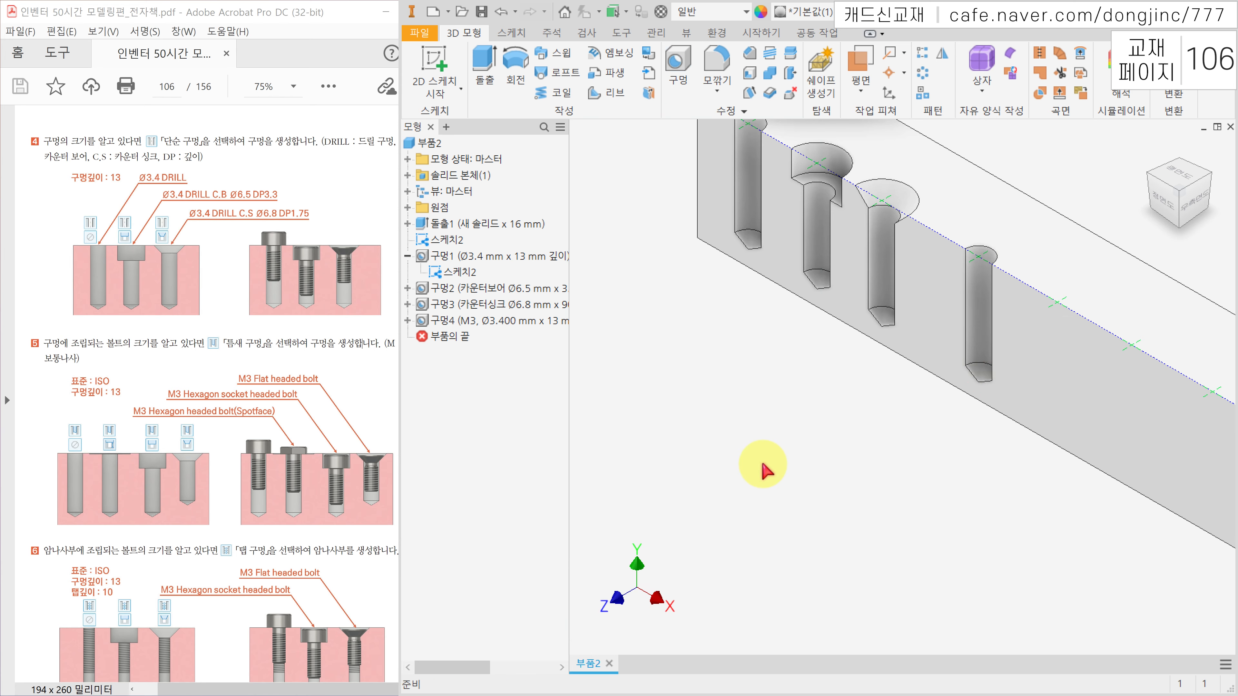
Step: Start a clearance hole with a spotface seat and place it only at the fifth sketched point
left_click(679, 68)
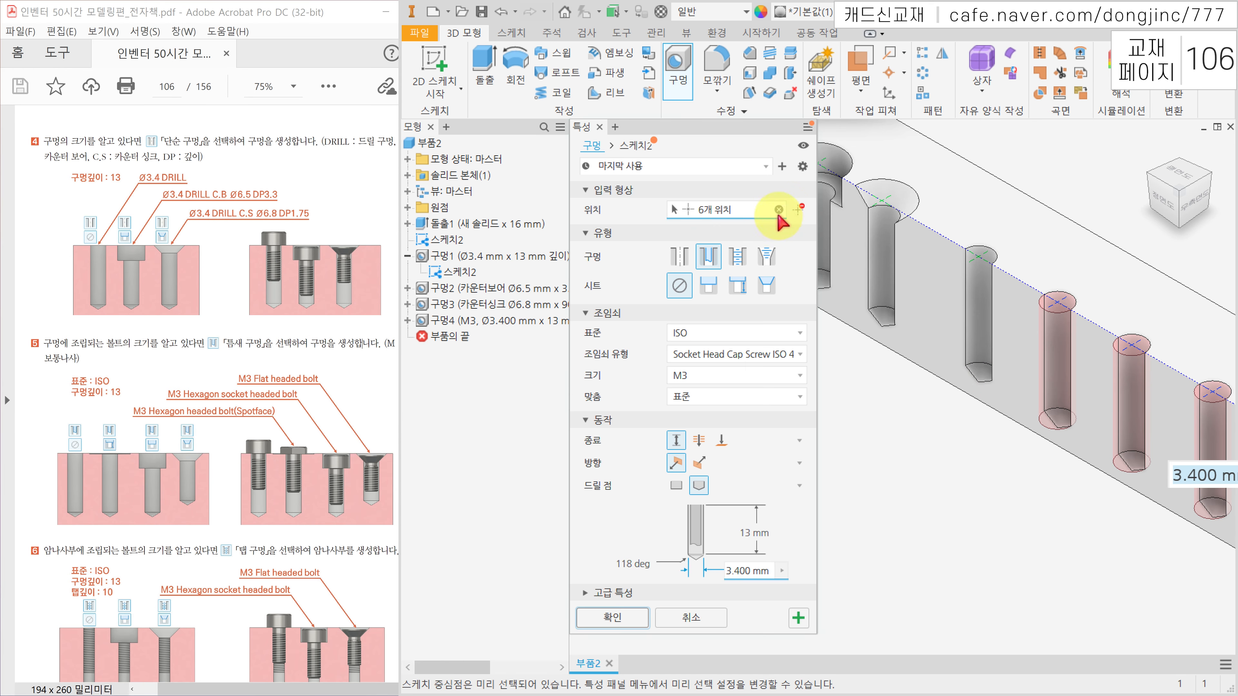
left_click(778, 210)
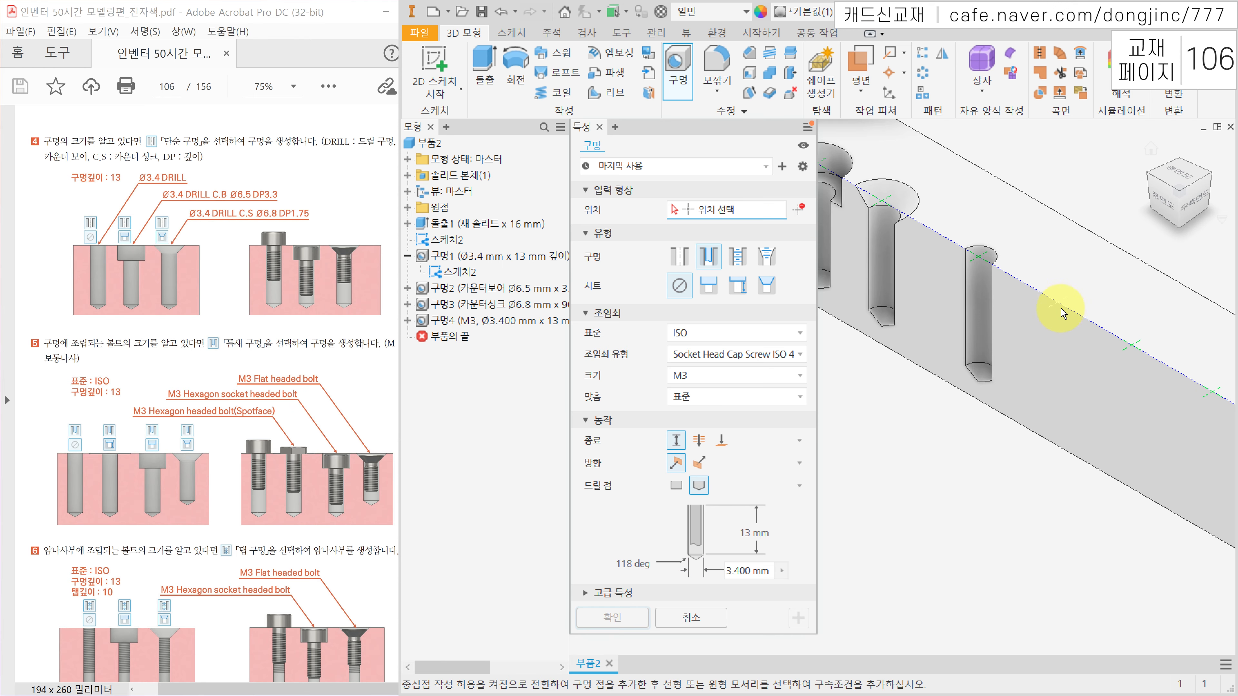
left_click(1063, 314)
left_click(709, 258)
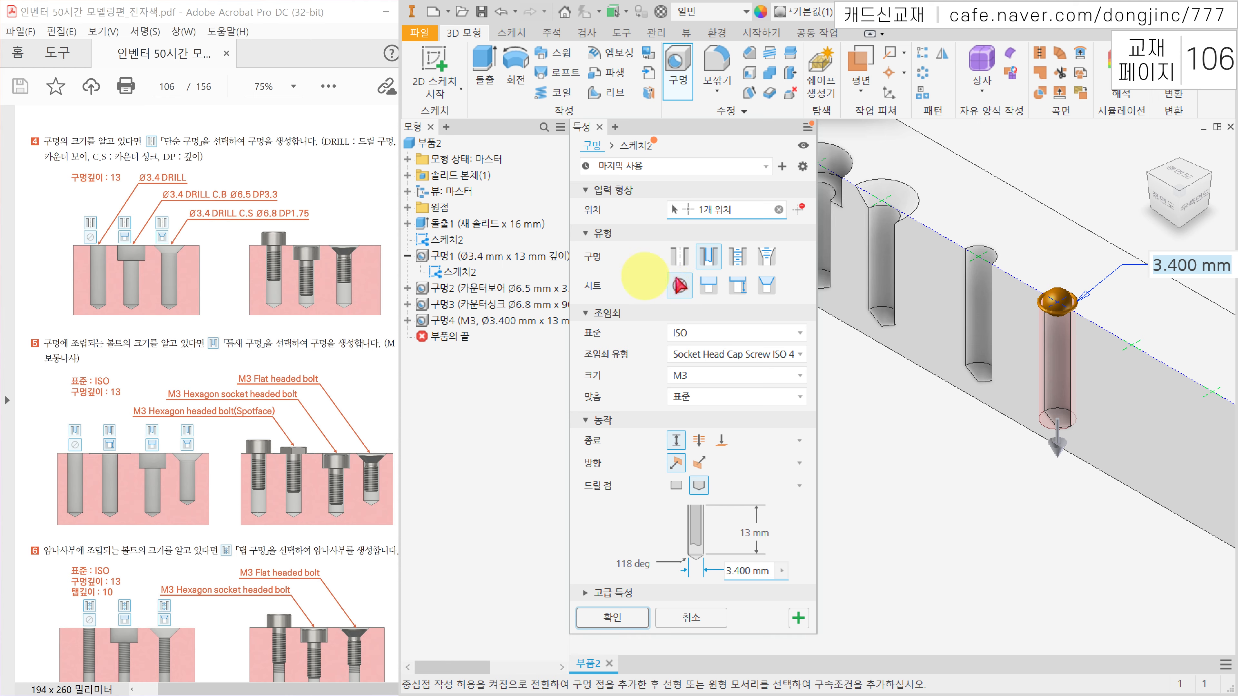
left_click(738, 287)
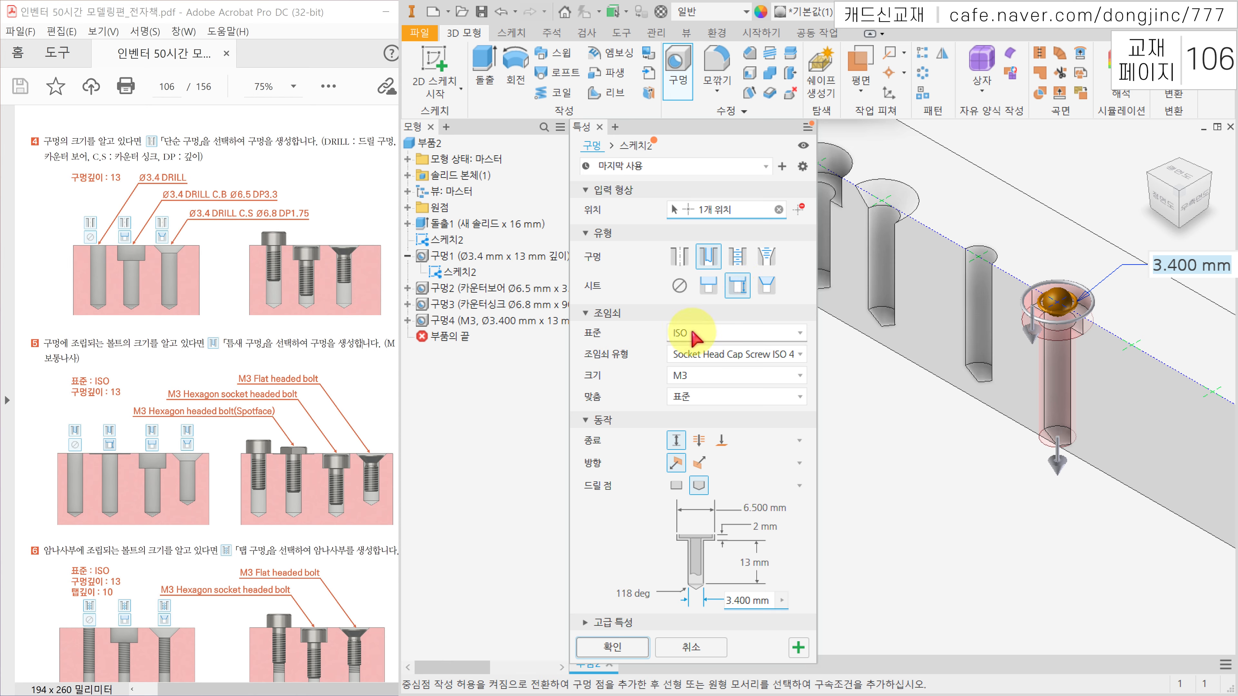
Step: Set the fastener type of the spotface hole to Hex Head Cap Screw ISO 24014 (Spotface)
left_click(705, 355)
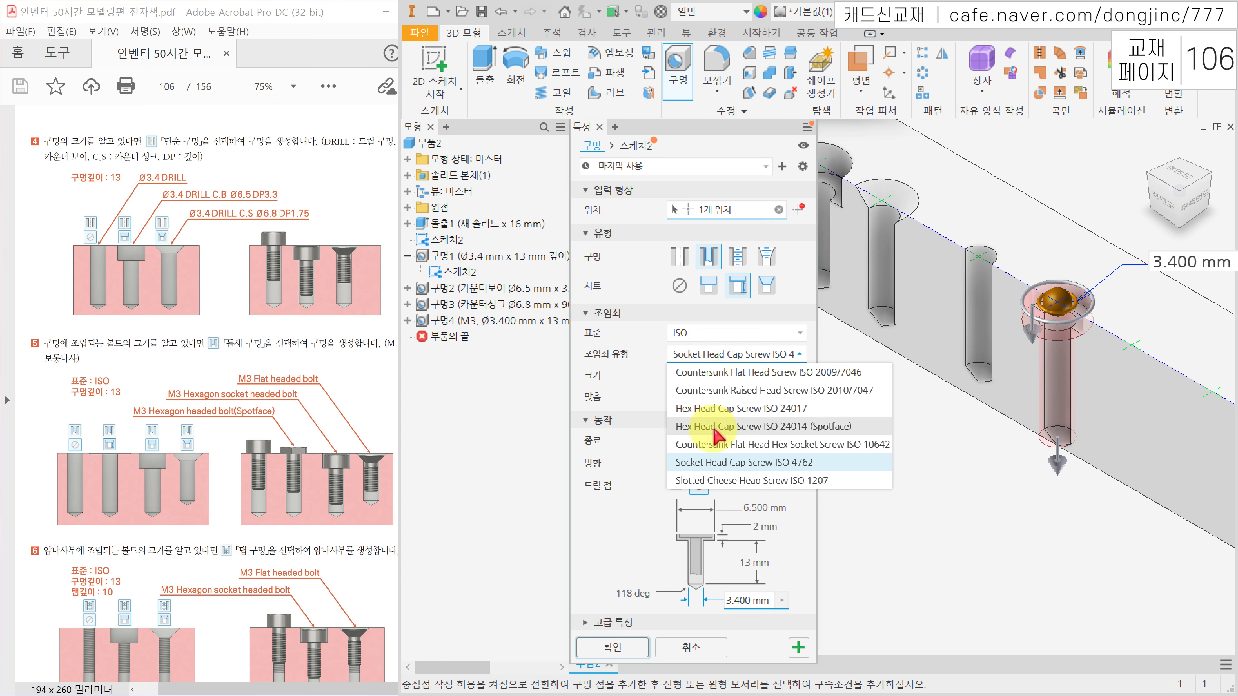
left_click(749, 432)
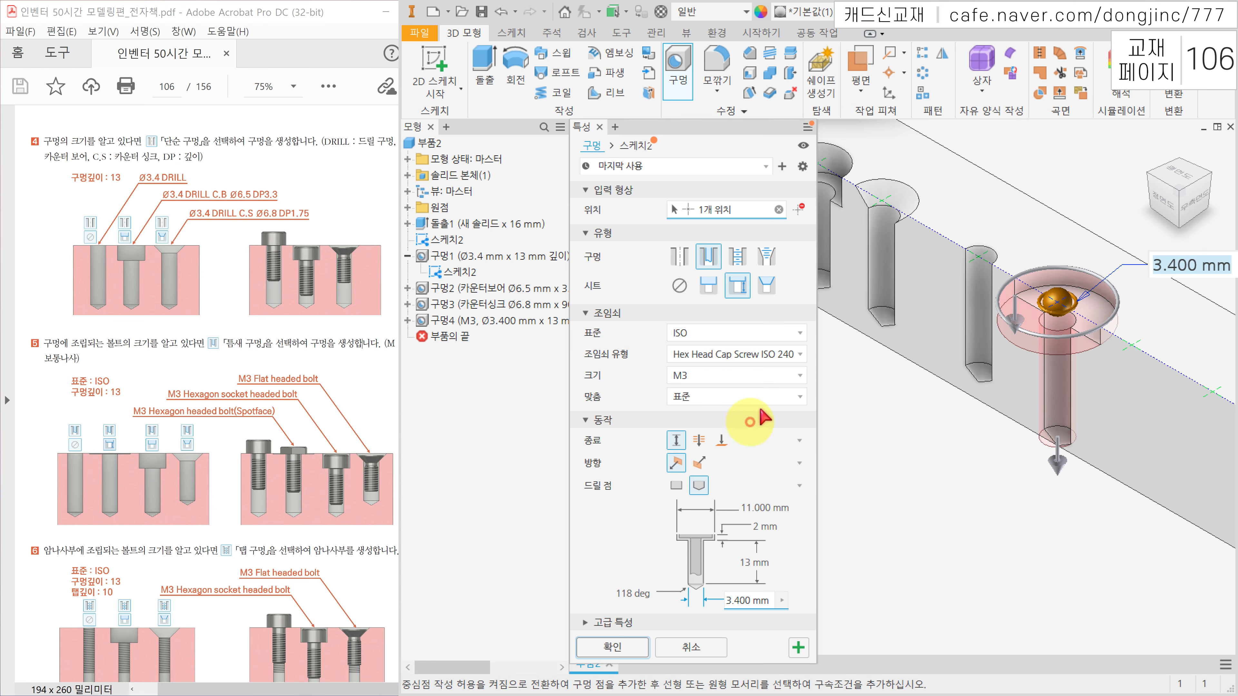
left_click(756, 376)
left_click(756, 378)
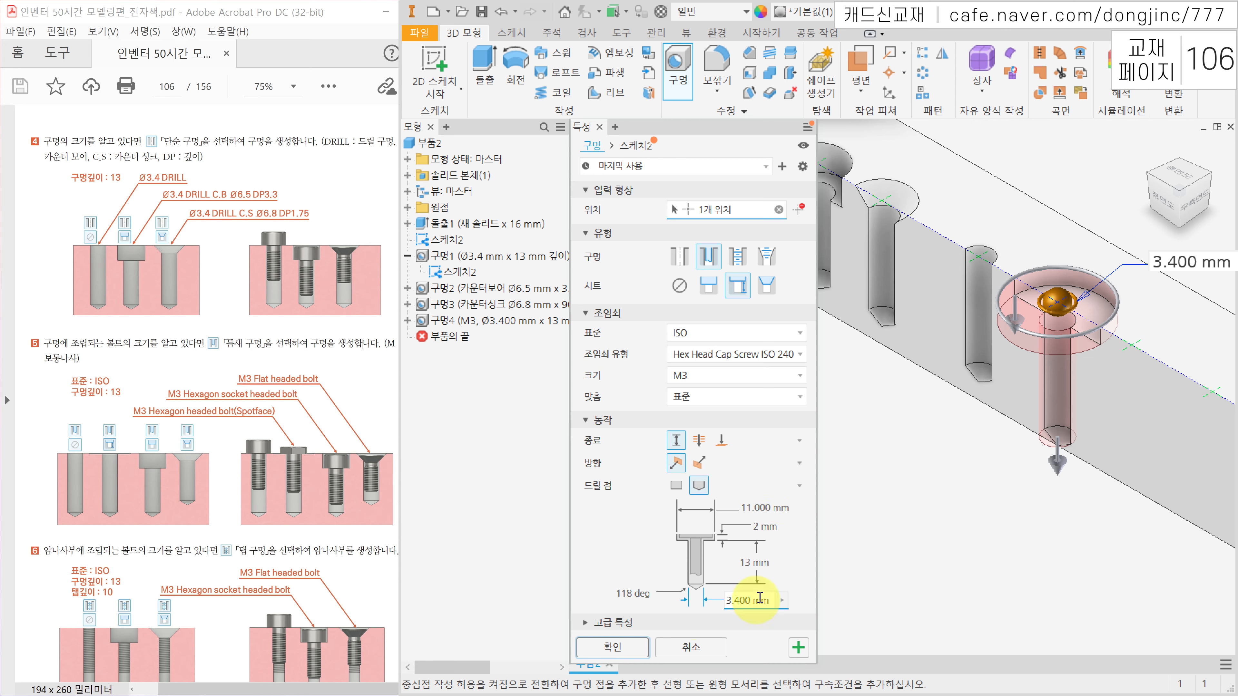
Step: Try fastener size M6 on the spotface hole and set the size back to M3
left_click(726, 376)
left_click(708, 451)
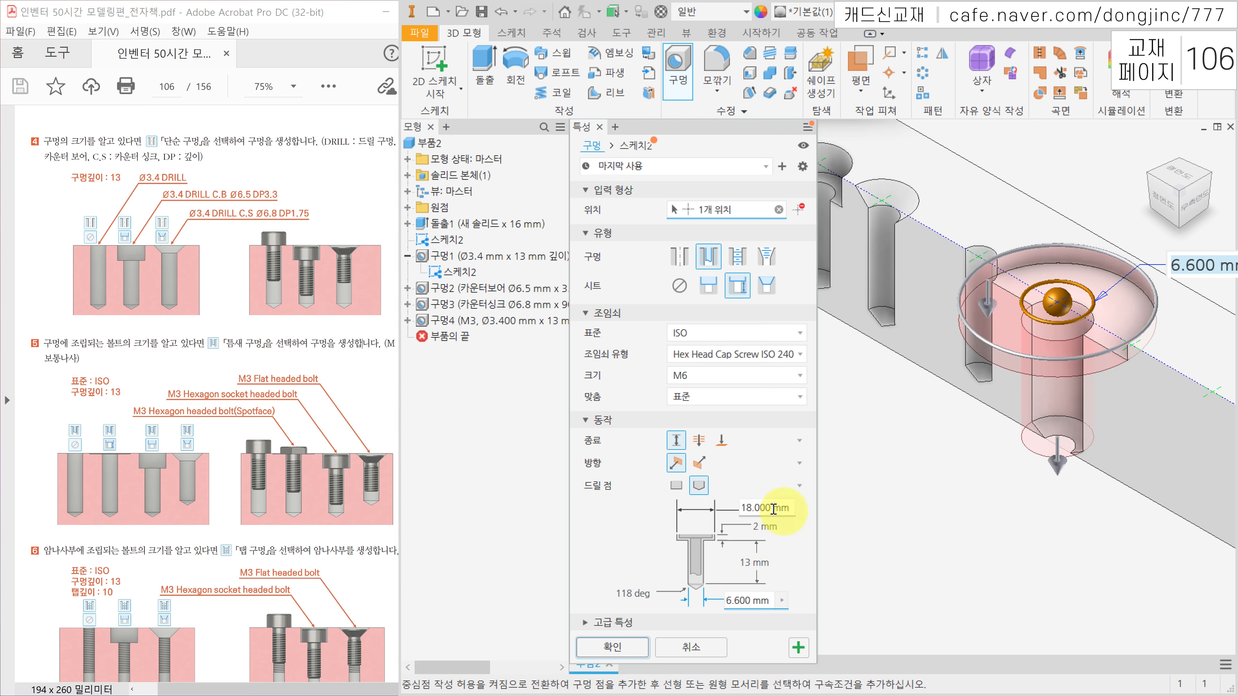
left_click(680, 376)
scroll(706, 419, "up", 1)
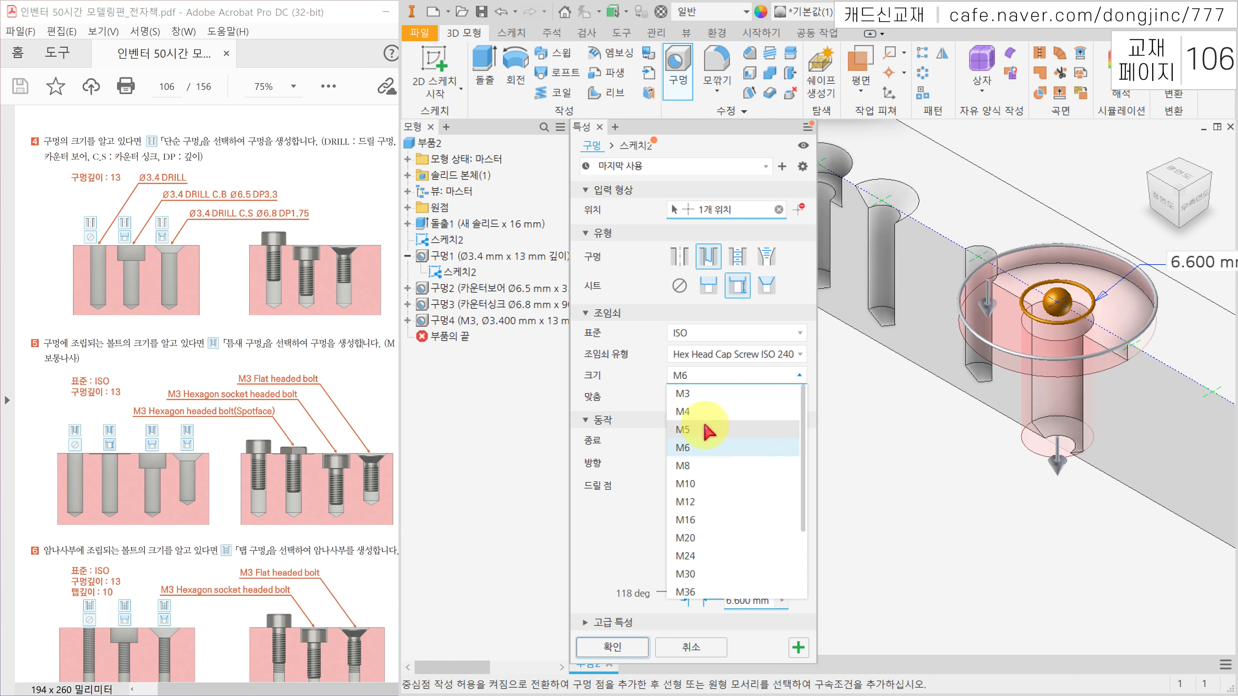
left_click(710, 395)
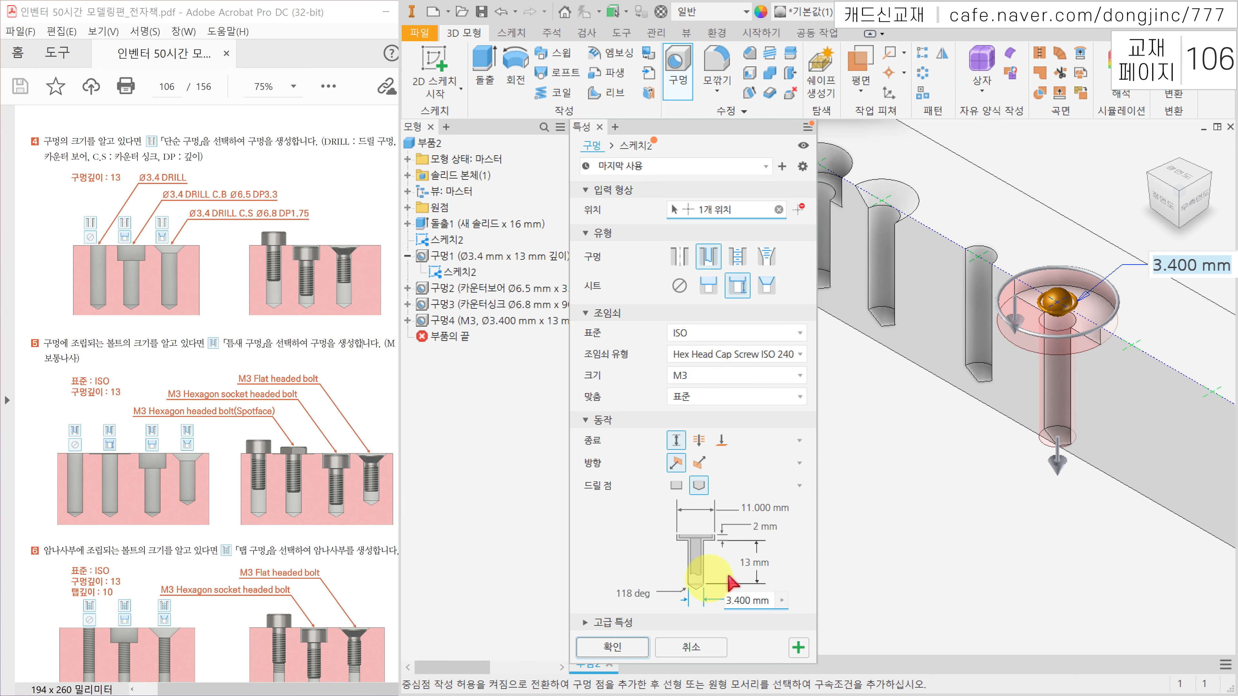
Step: Create the M3 spotface clearance hole with a depth of 13 mm
left_click(756, 562)
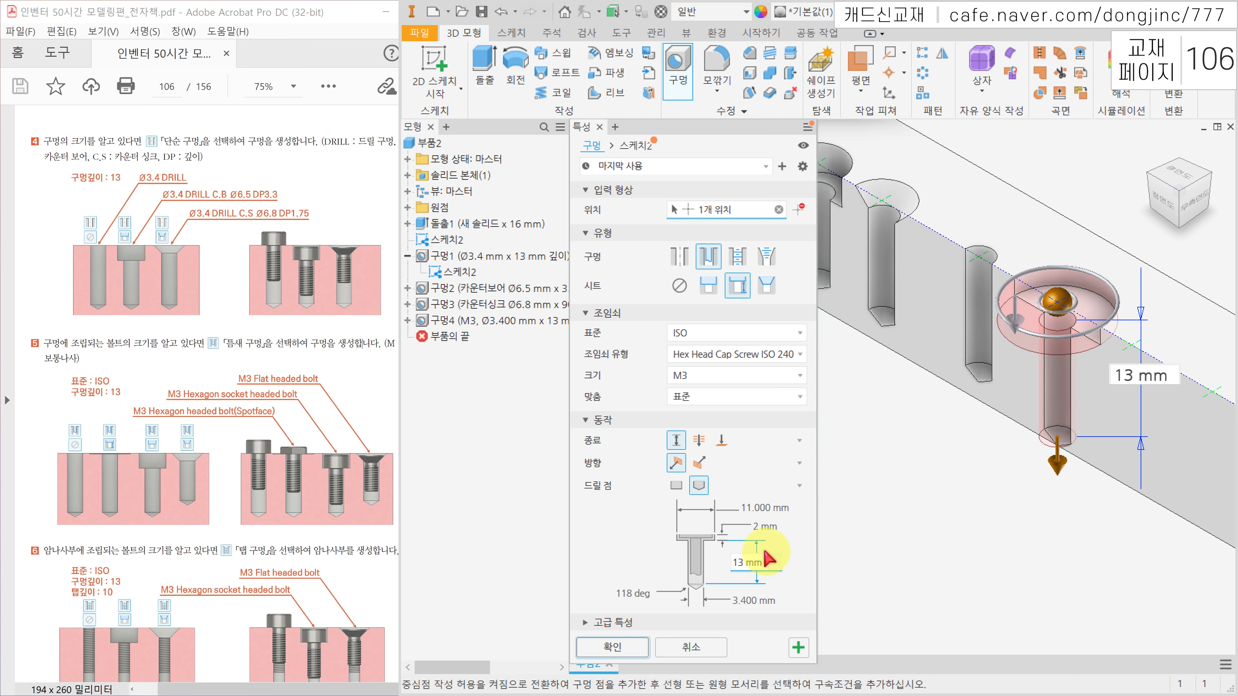
left_click(615, 646)
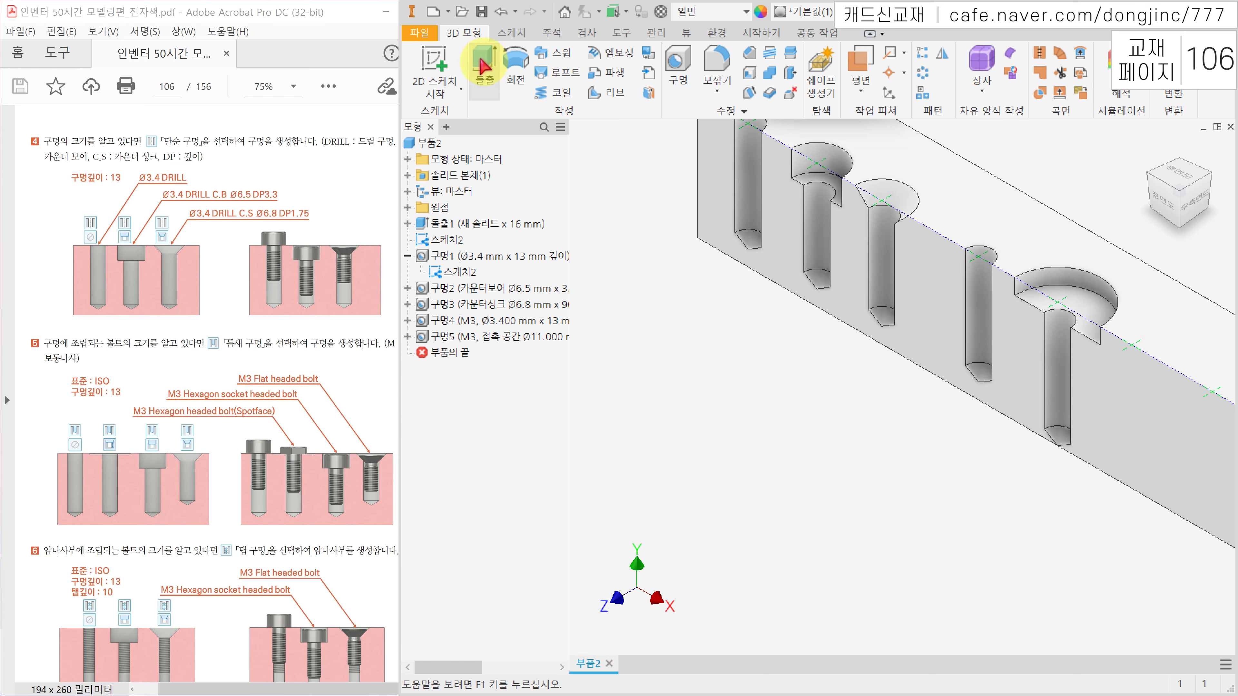
Step: Start another hole, clear the preselected positions and place it only at the sixth sketched point
left_click(678, 60)
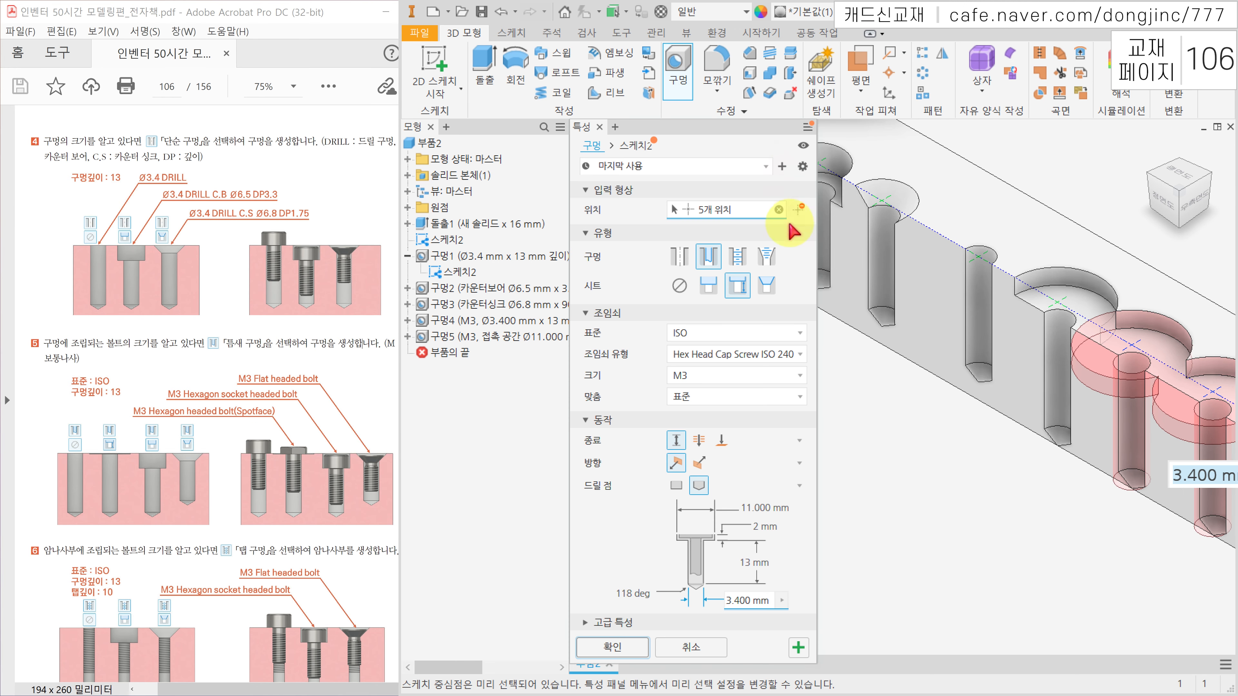
left_click(778, 209)
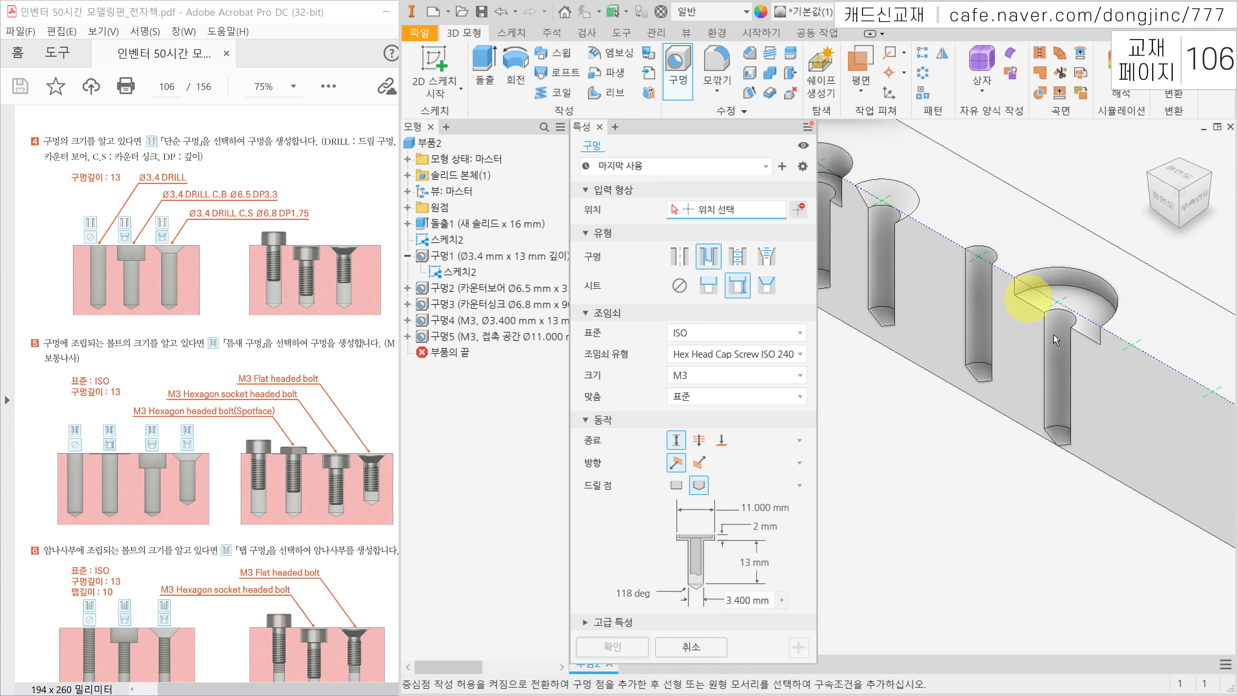
left_click(1138, 340)
middle_click_drag(972, 525, 843, 496)
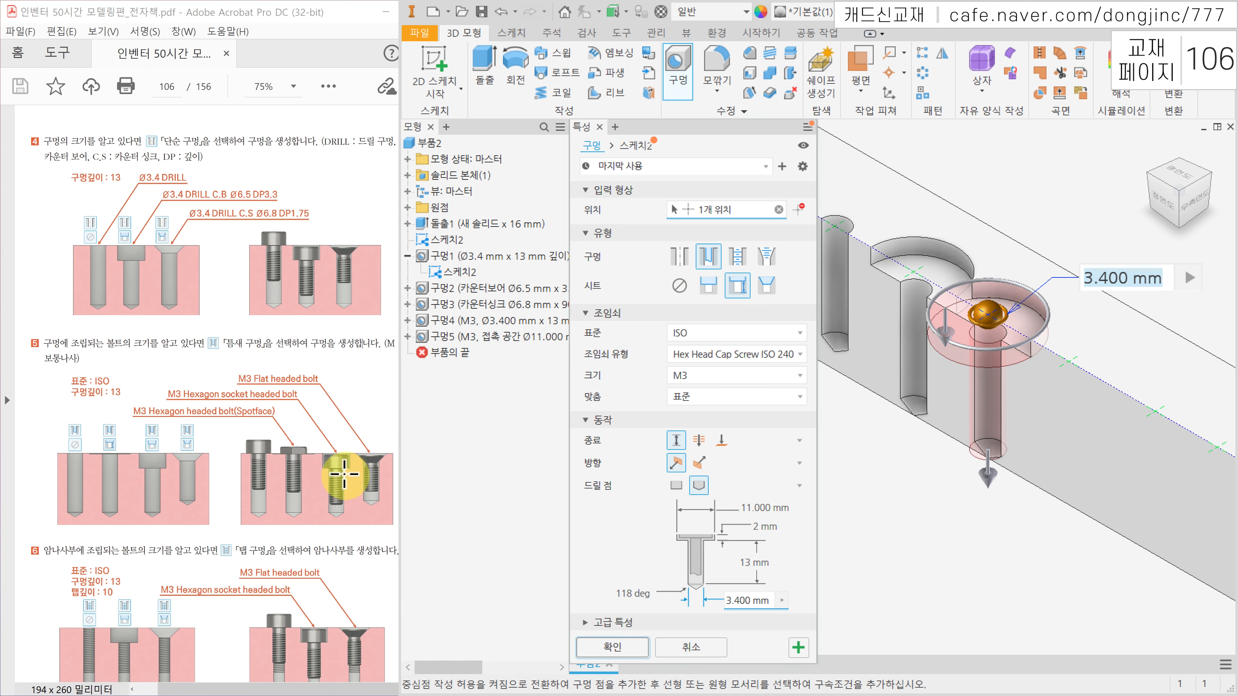
Step: Give the sixth hole a counterbore seat for an M3 Socket Head Cap Screw ISO 4762 and create it 13 mm deep
left_click(711, 286)
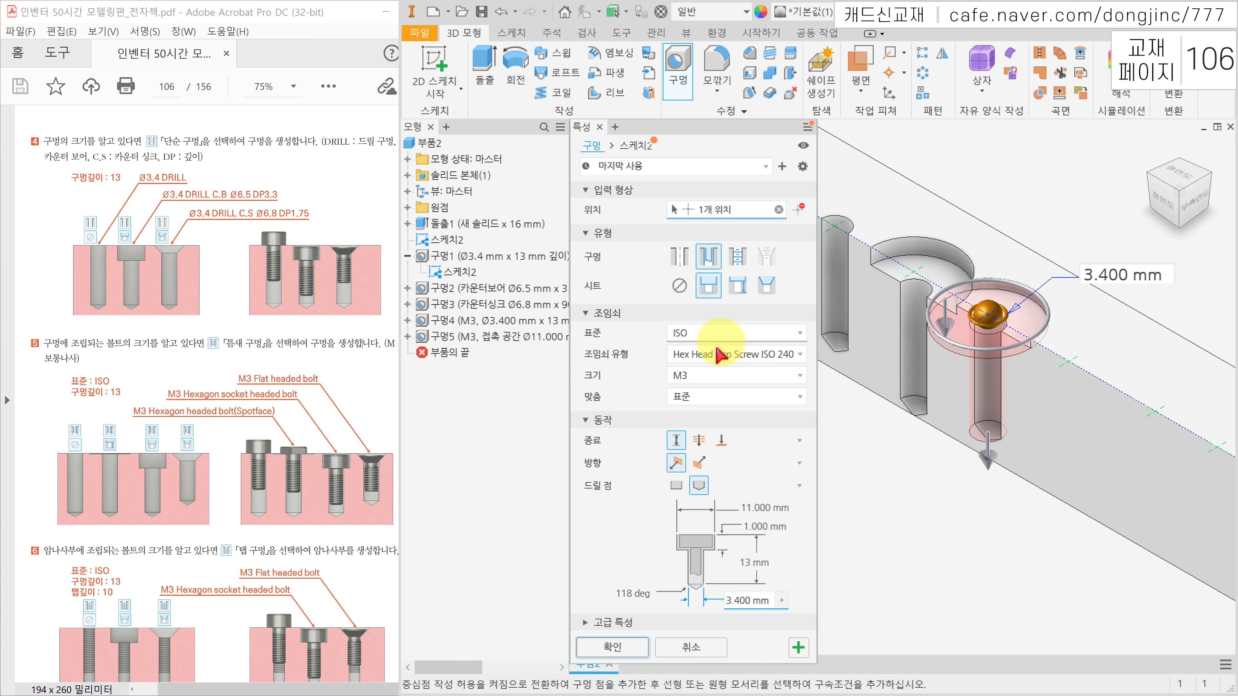
left_click(738, 355)
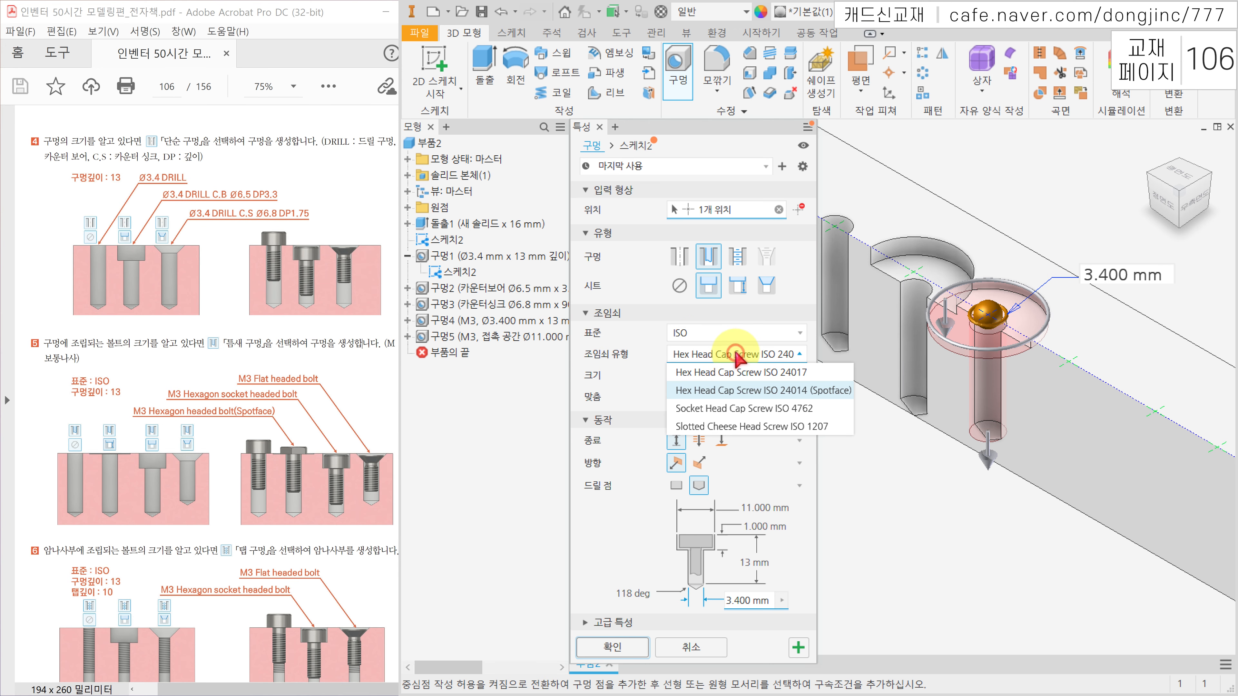
left_click(725, 410)
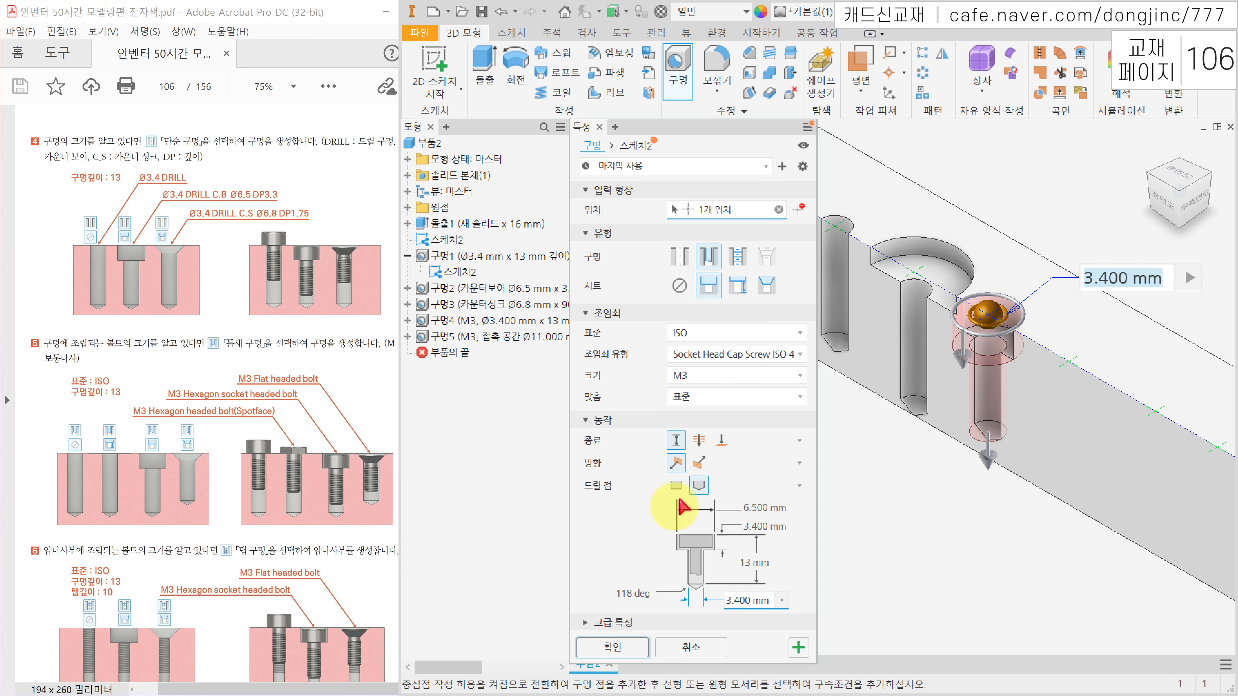
left_click(745, 563)
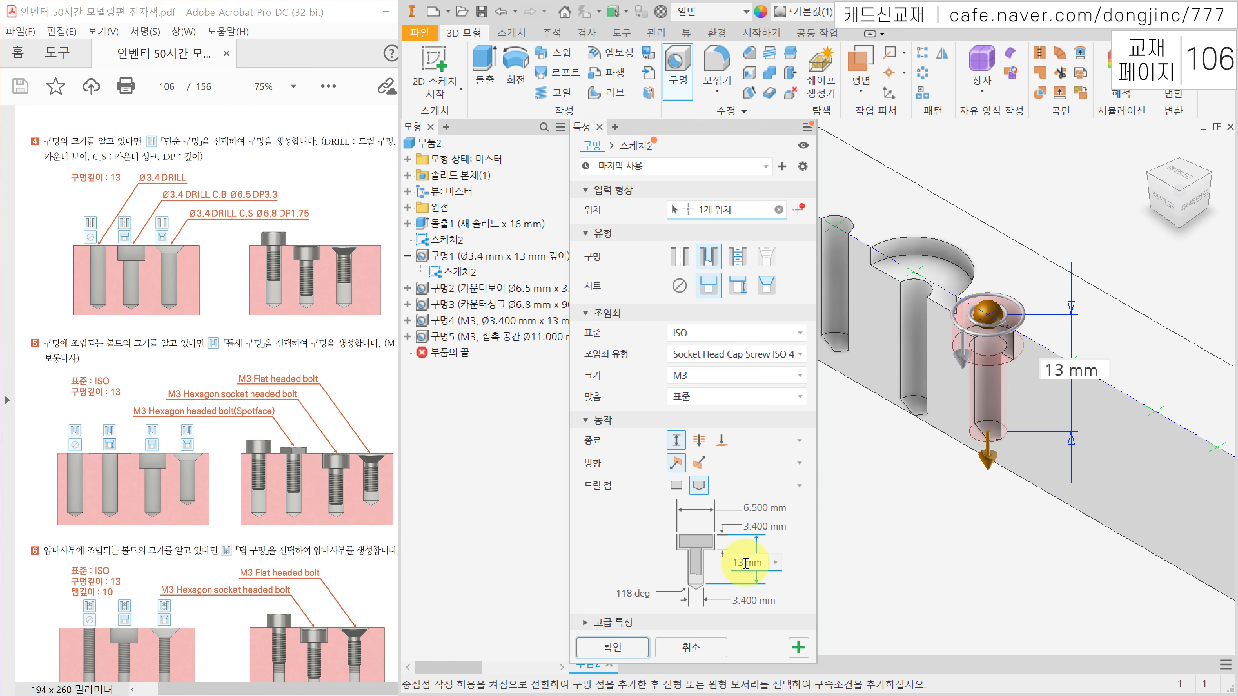
left_click(612, 646)
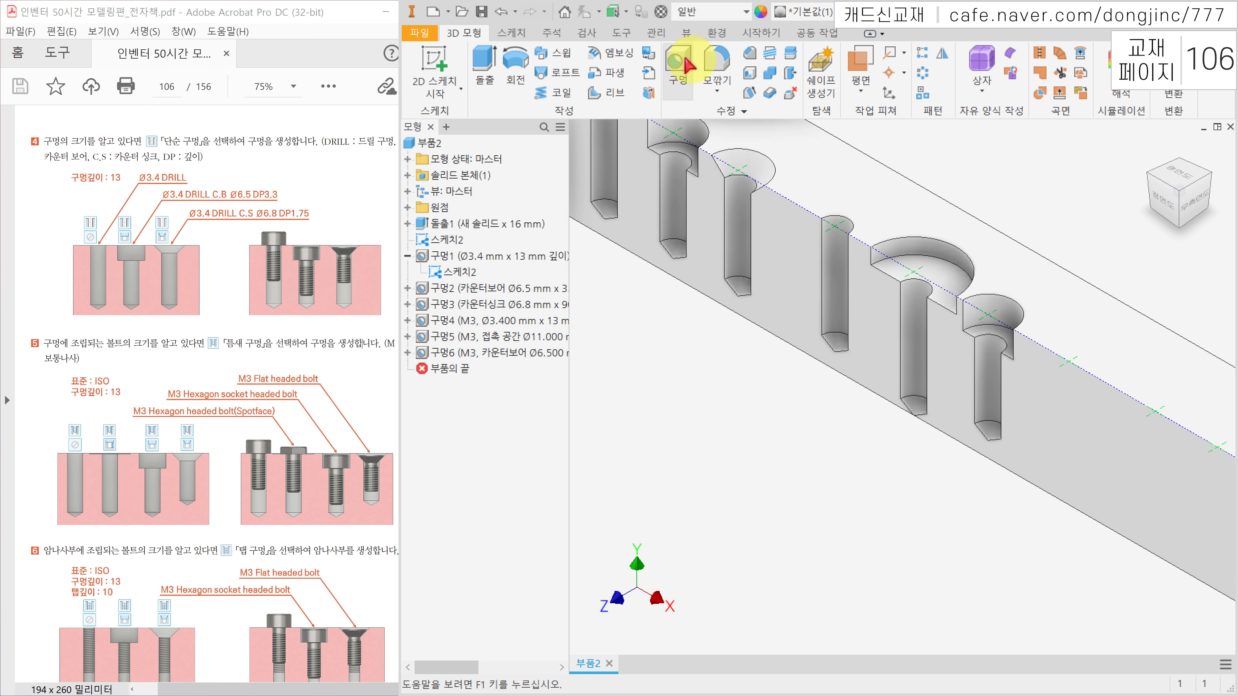
Step: Start another hole at the seventh sketched point and give the clearance hole a countersink seat
left_click(677, 61)
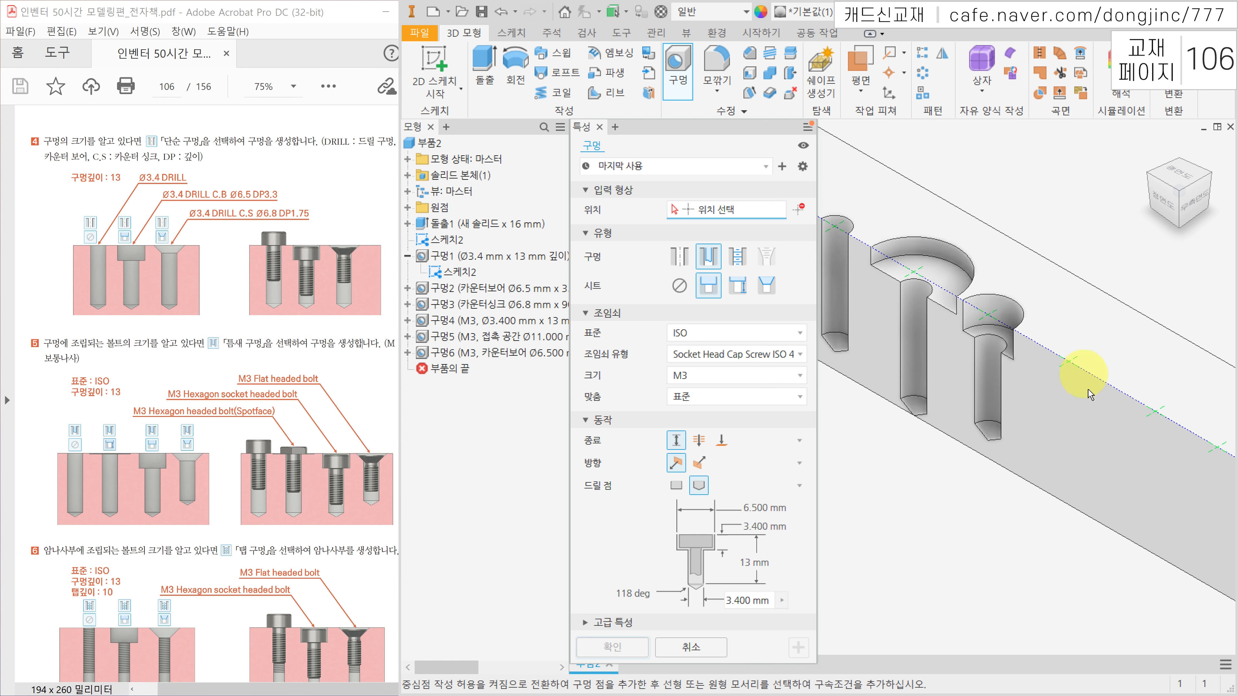
left_click(1068, 368)
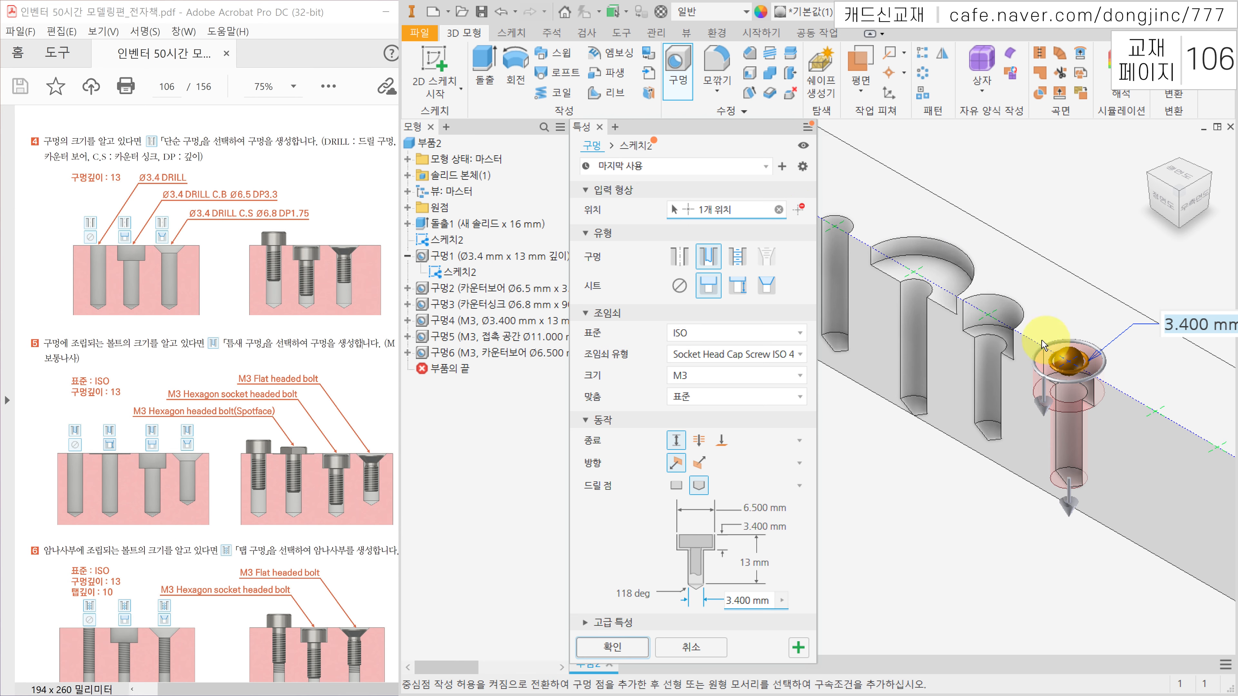
left_click(769, 286)
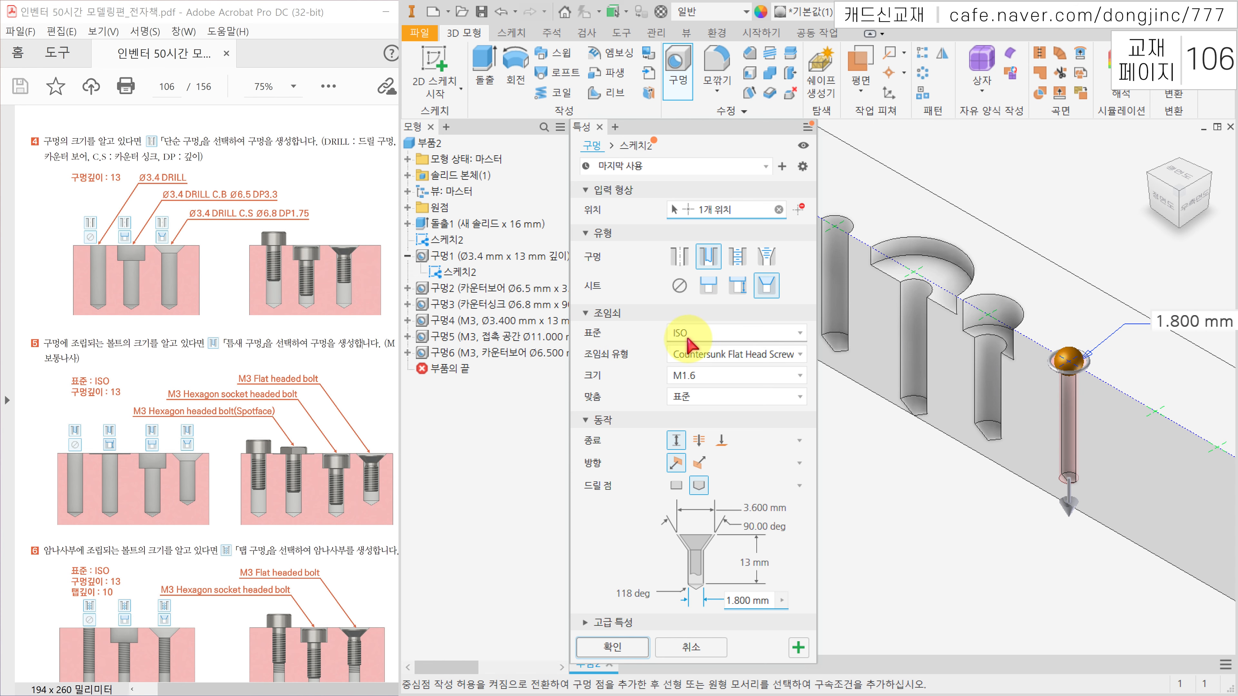
Step: Set the fastener to Countersunk Raised Head Screw ISO 2010/7047, size M3, and create the seventh hole 13 mm deep
left_click(704, 363)
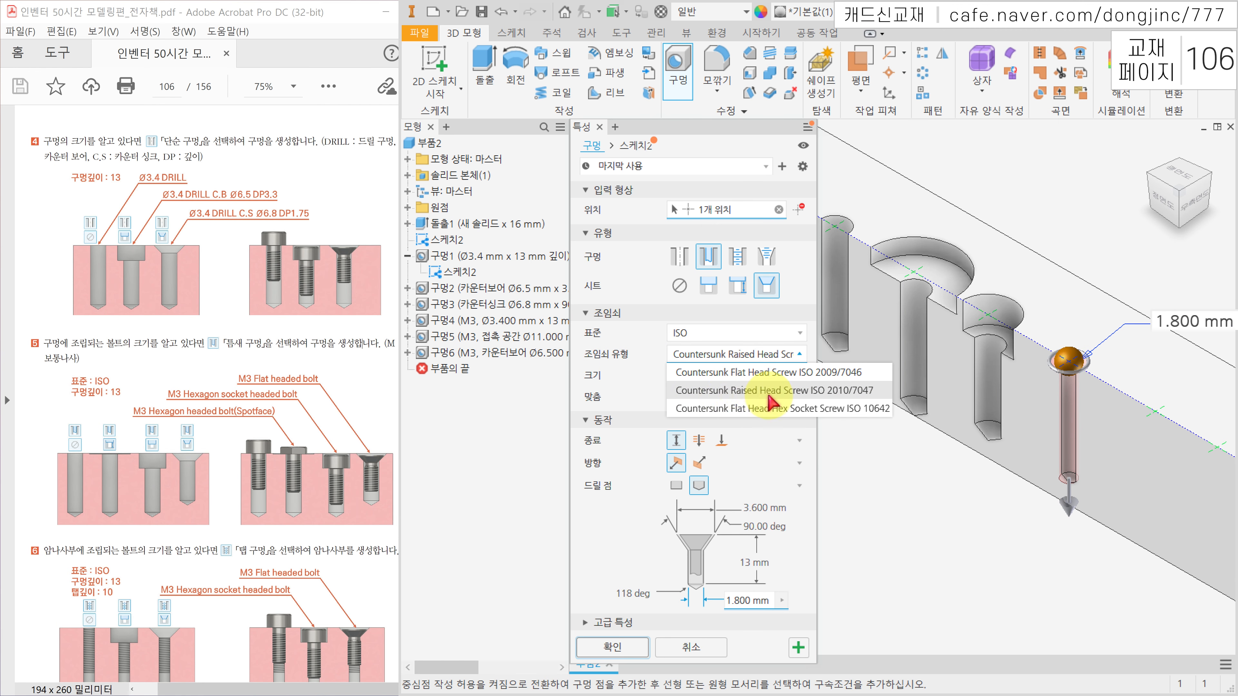
left_click(785, 391)
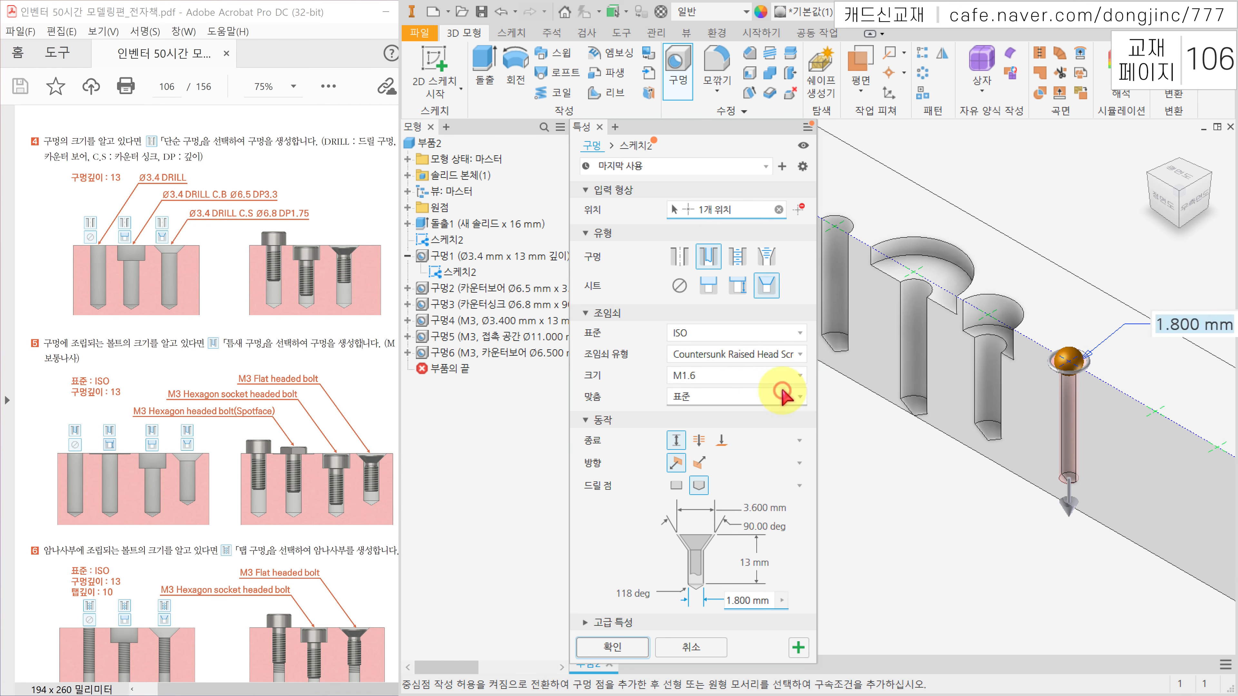
left_click(746, 380)
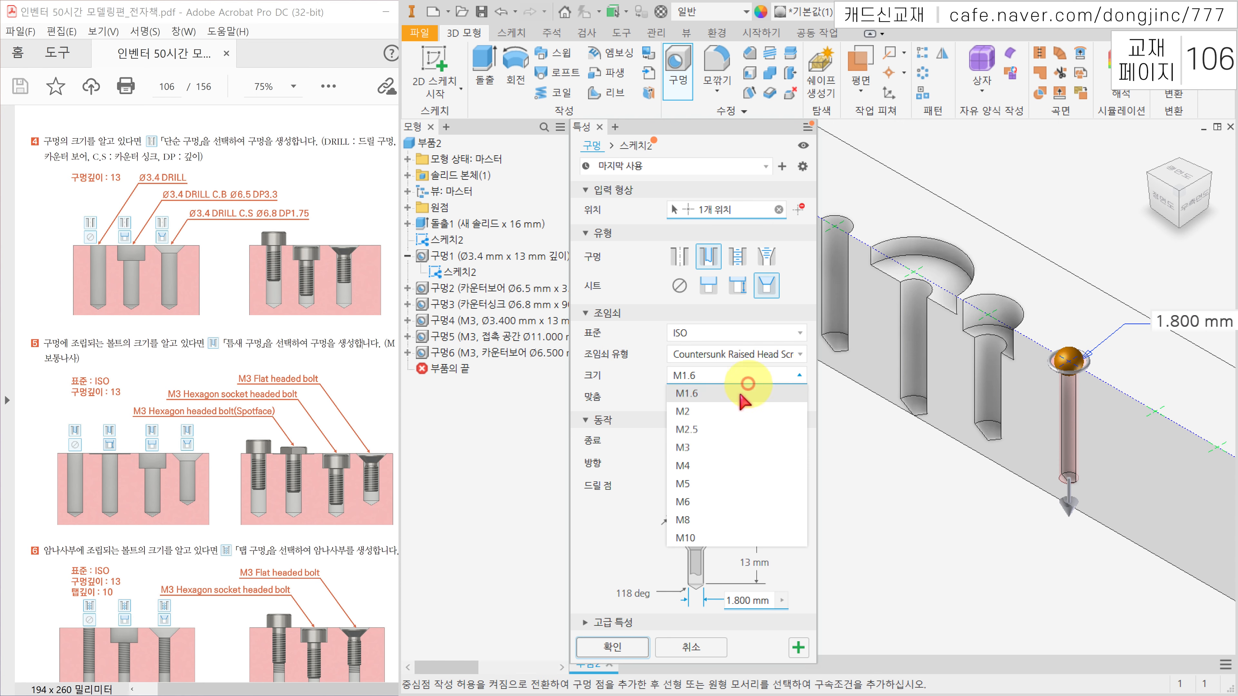
left_click(704, 444)
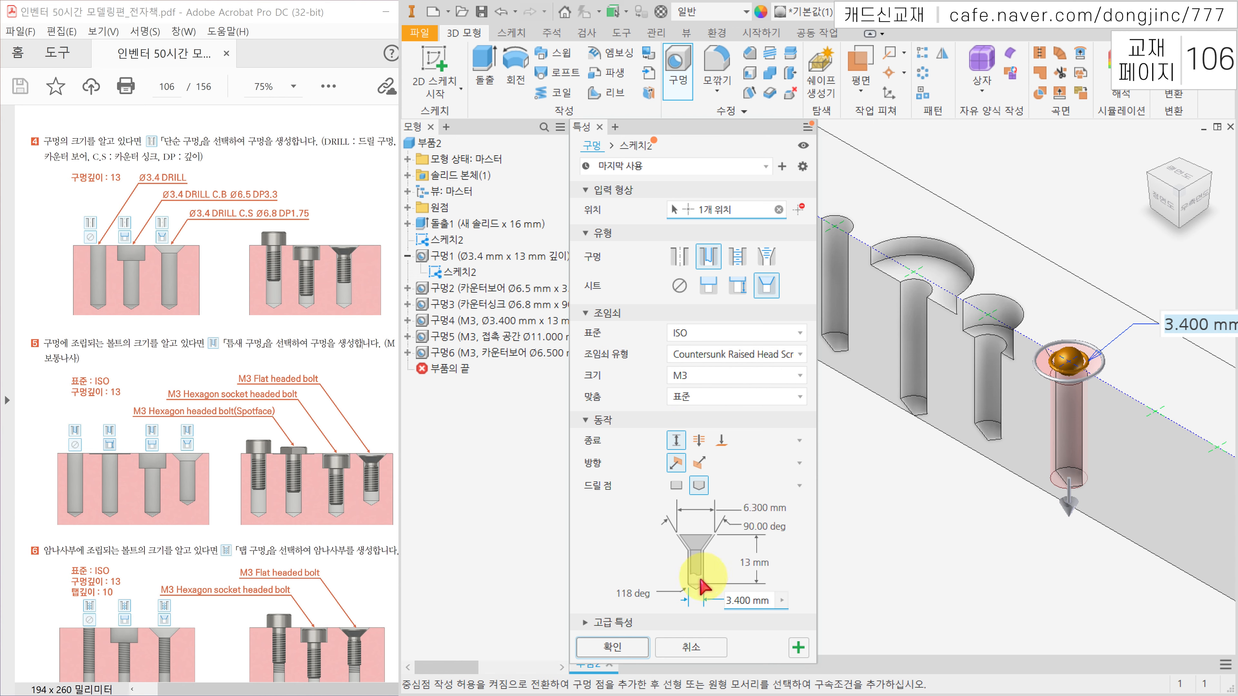
left_click(757, 563)
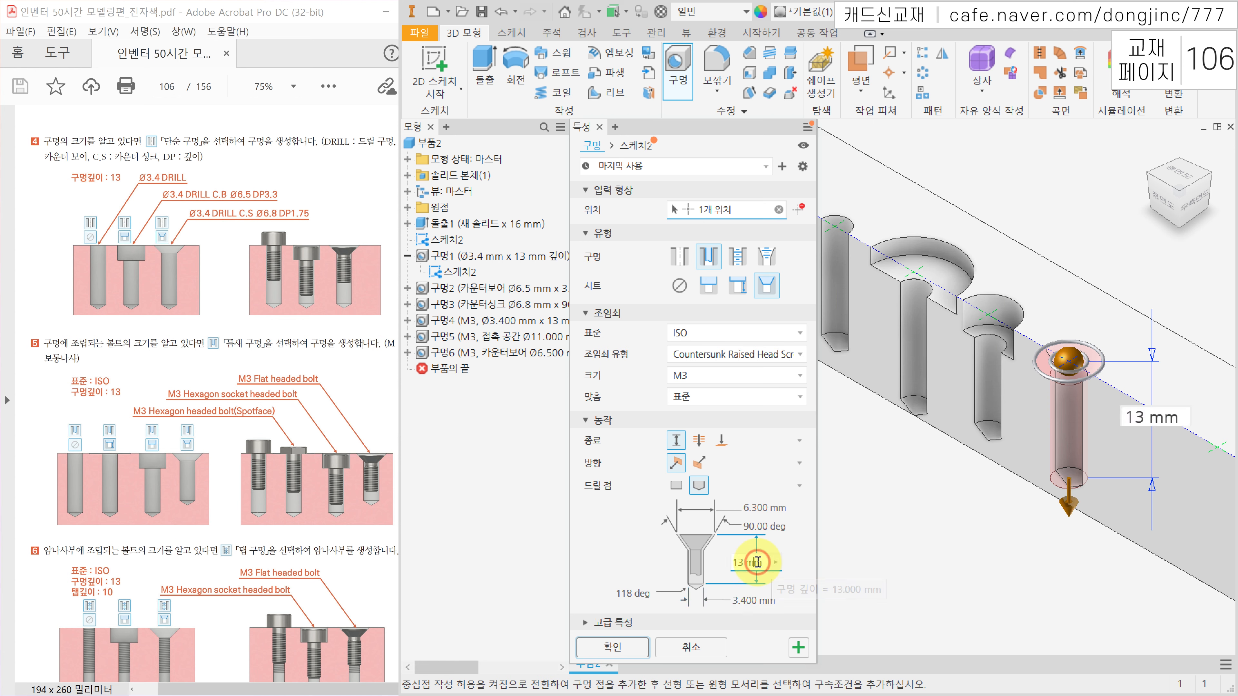
left_click(628, 650)
Step: Start another hole, clear the preselected positions, place it only at the eighth sketched point and make it tapped without a seat
middle_click_drag(878, 542, 810, 475)
left_click(675, 59)
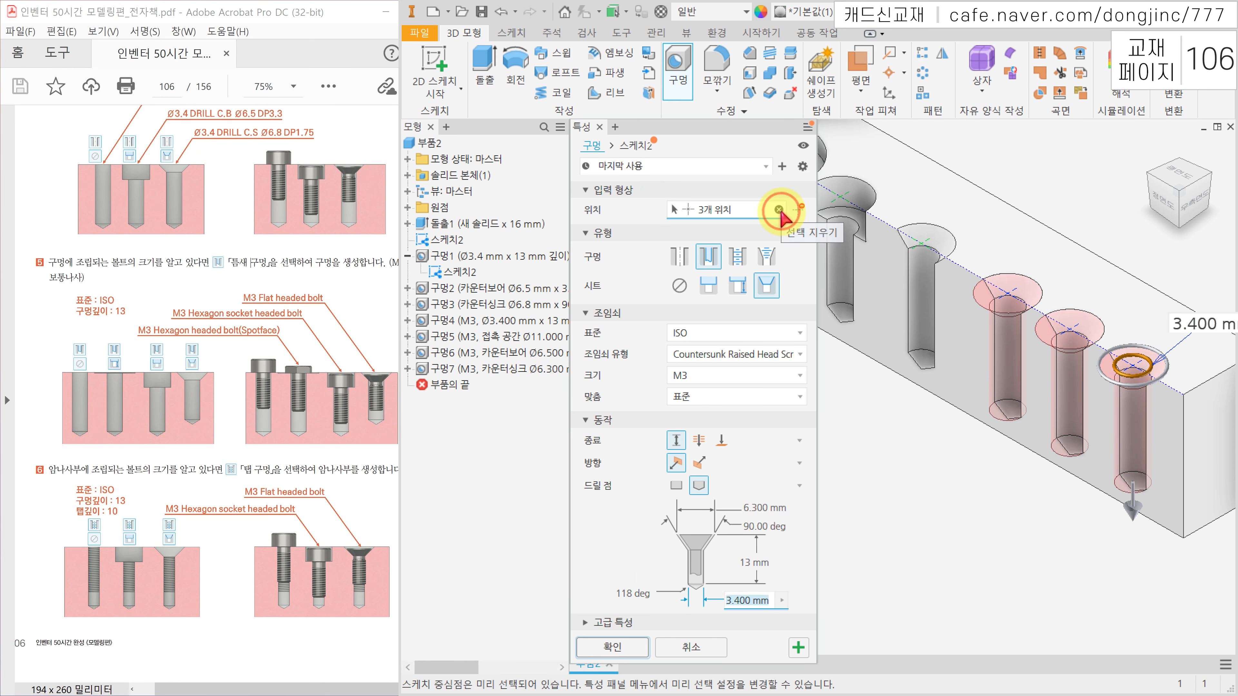
left_click(778, 209)
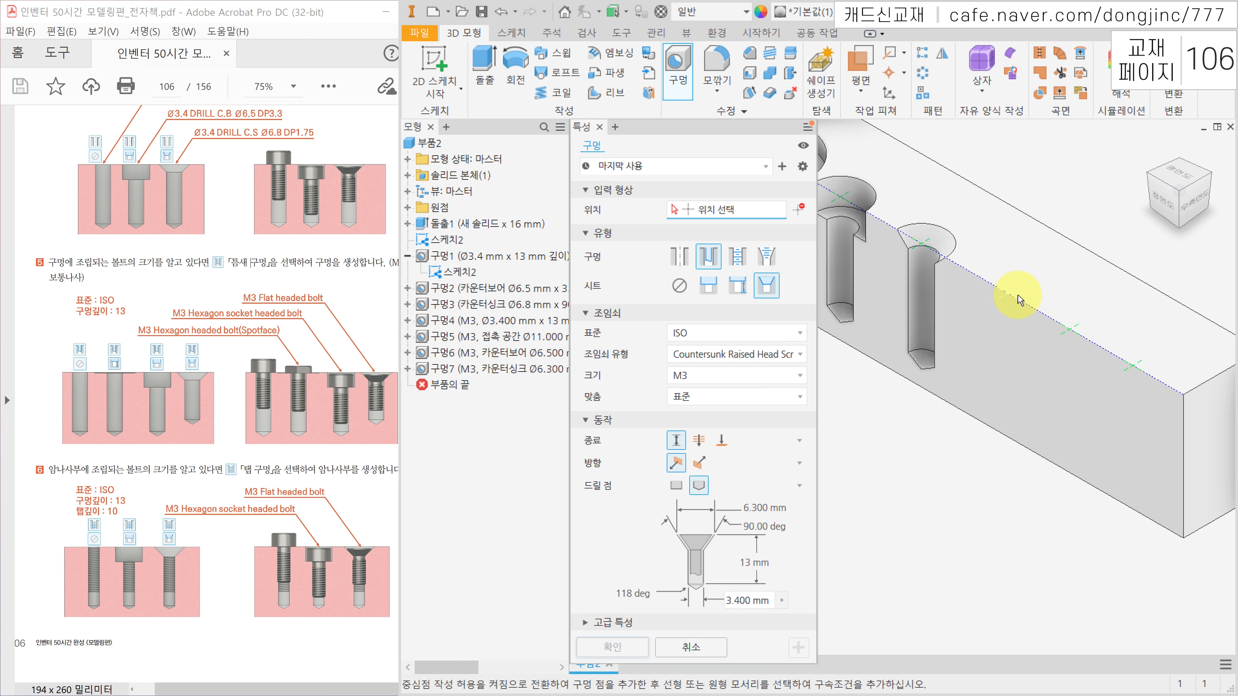
left_click(1011, 295)
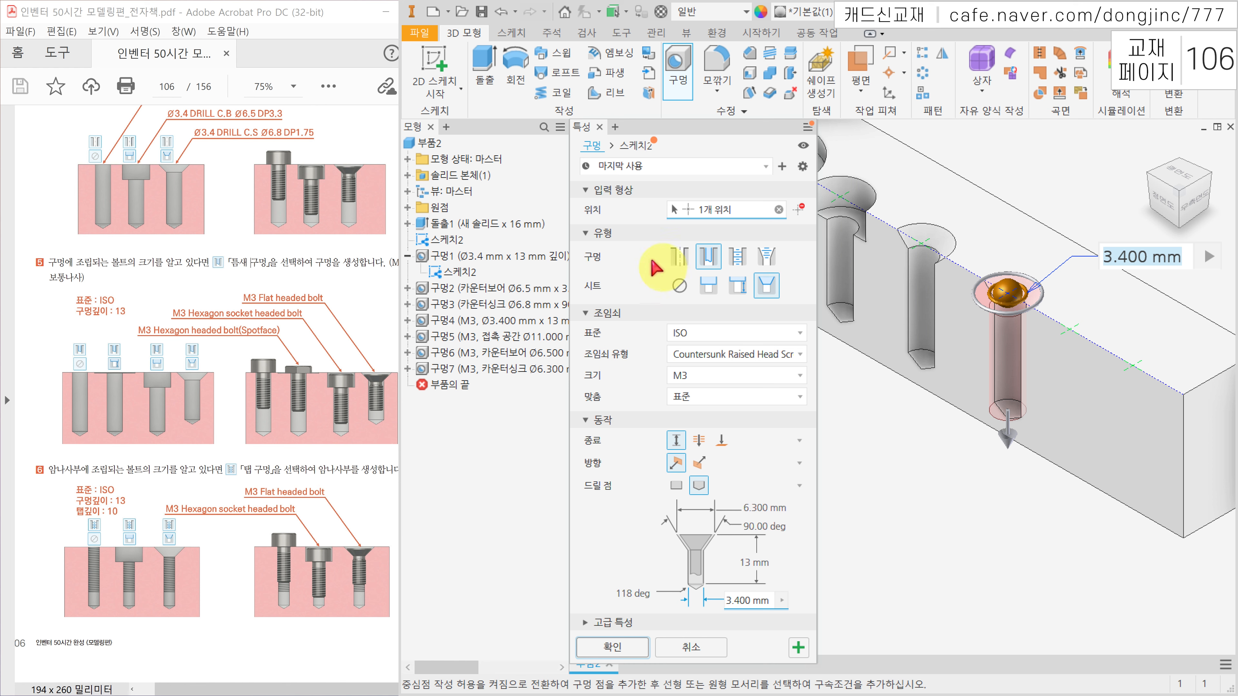
left_click(737, 260)
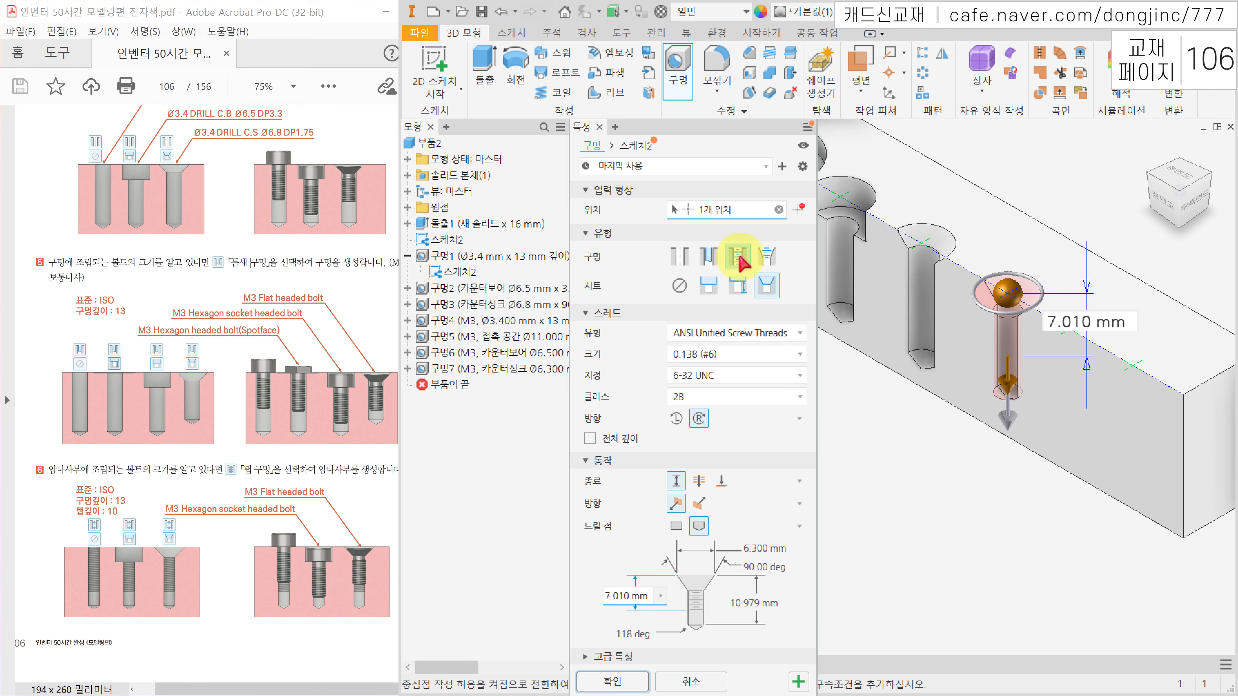
left_click(680, 287)
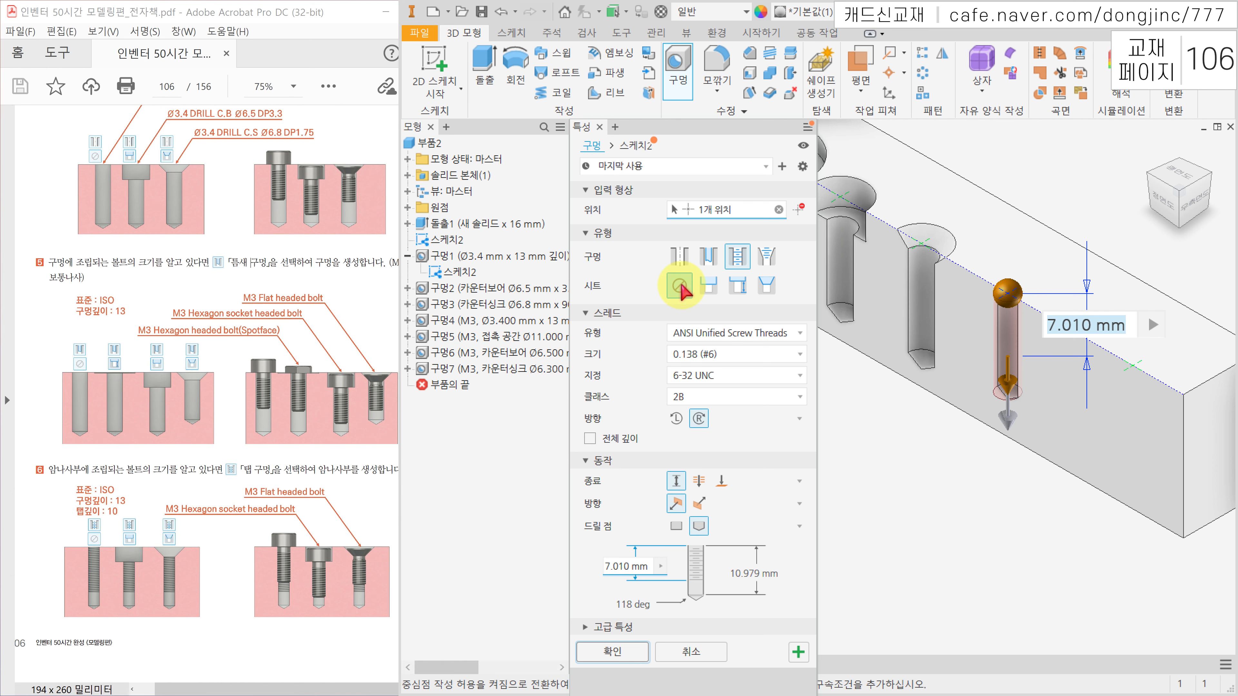
Step: Set the eighth hole's thread to ISO Metric profile, size 3, with a distance termination
left_click(716, 332)
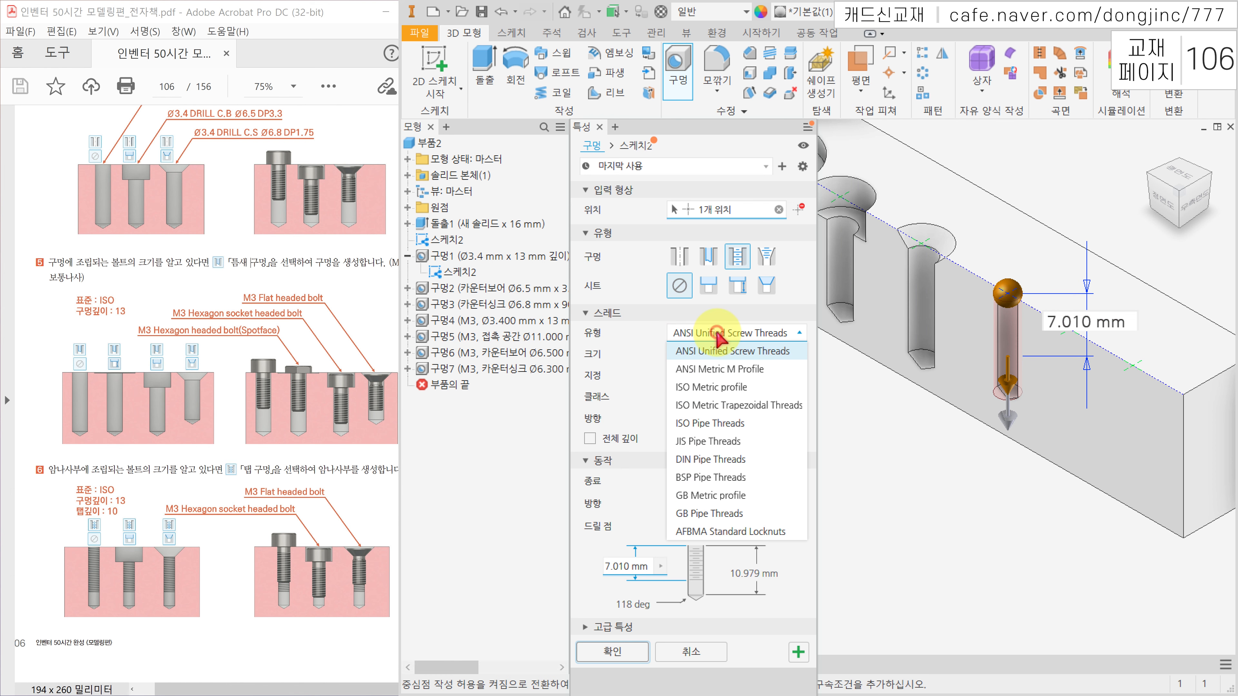
left_click(720, 388)
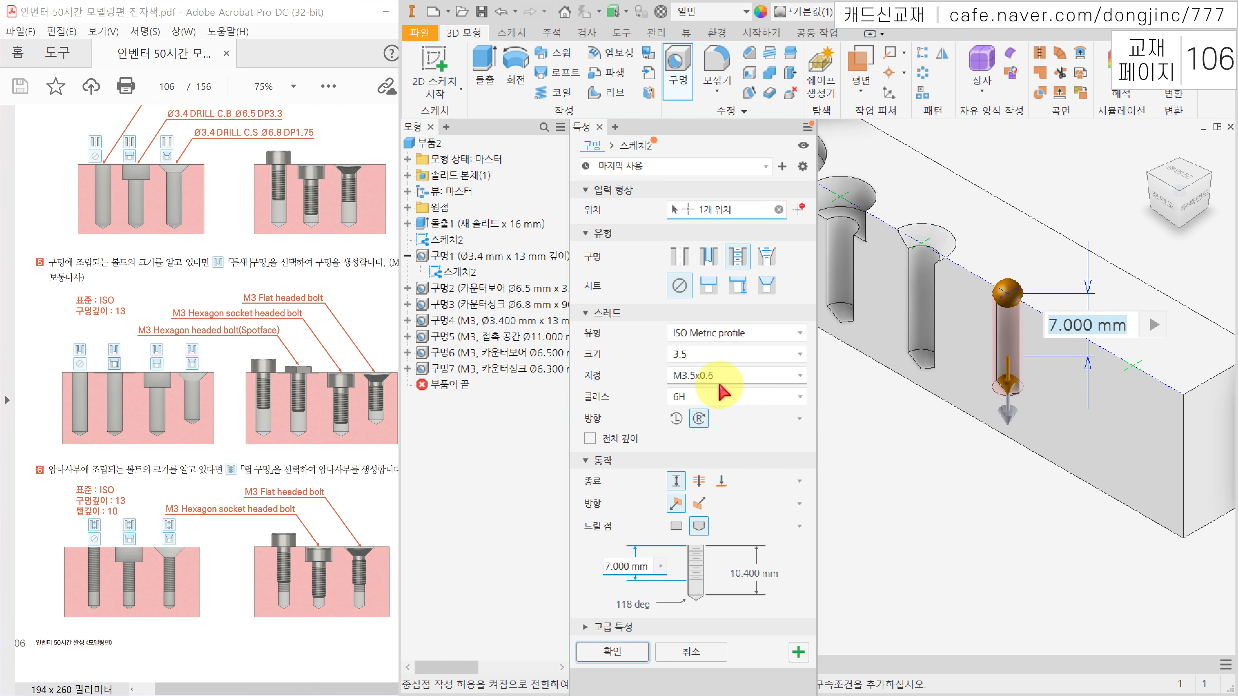
left_click(727, 359)
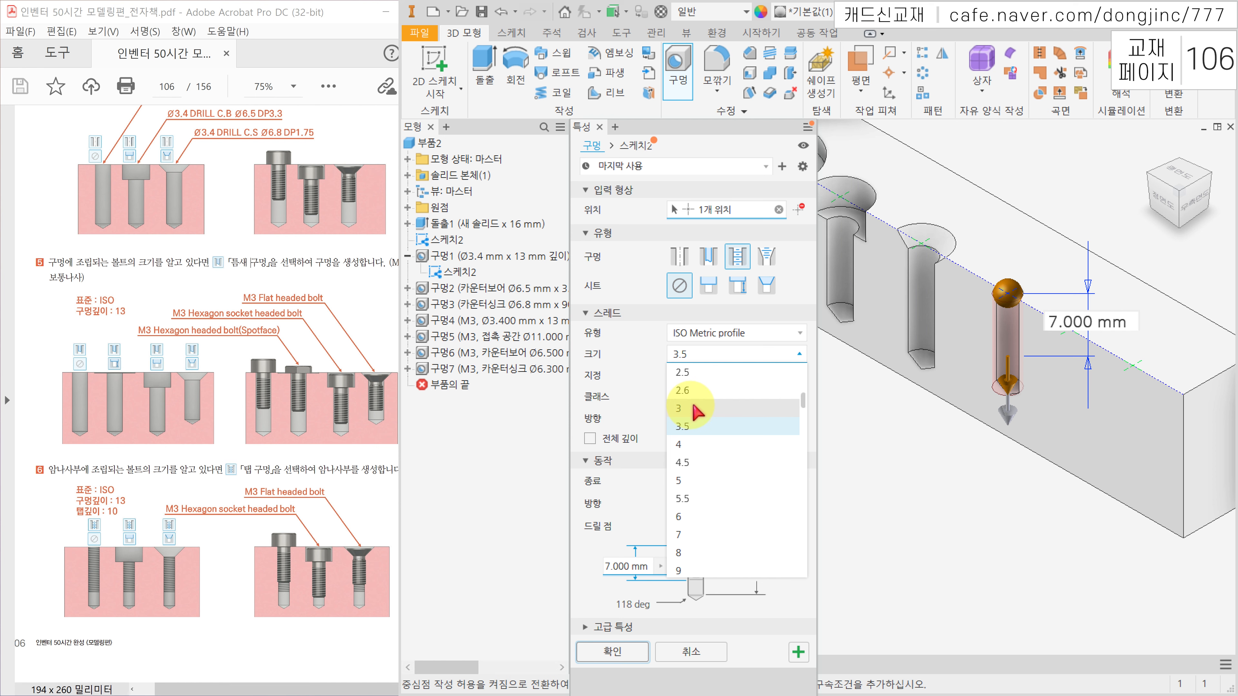
left_click(695, 409)
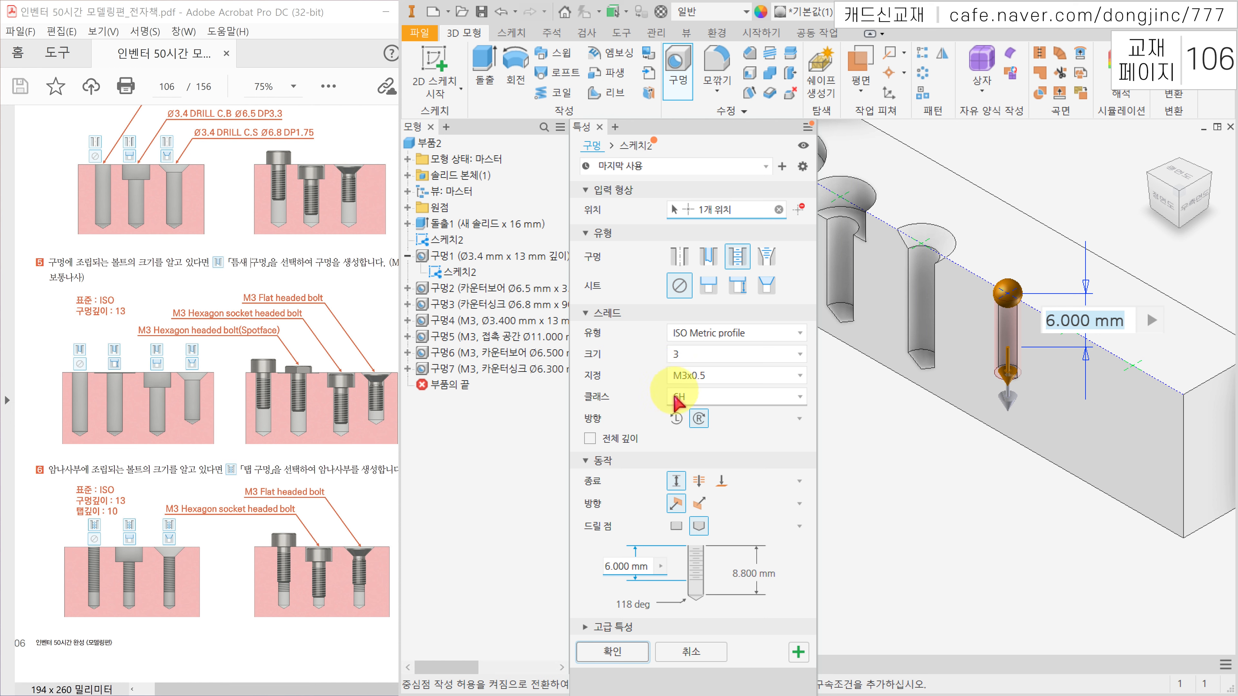
left_click(678, 482)
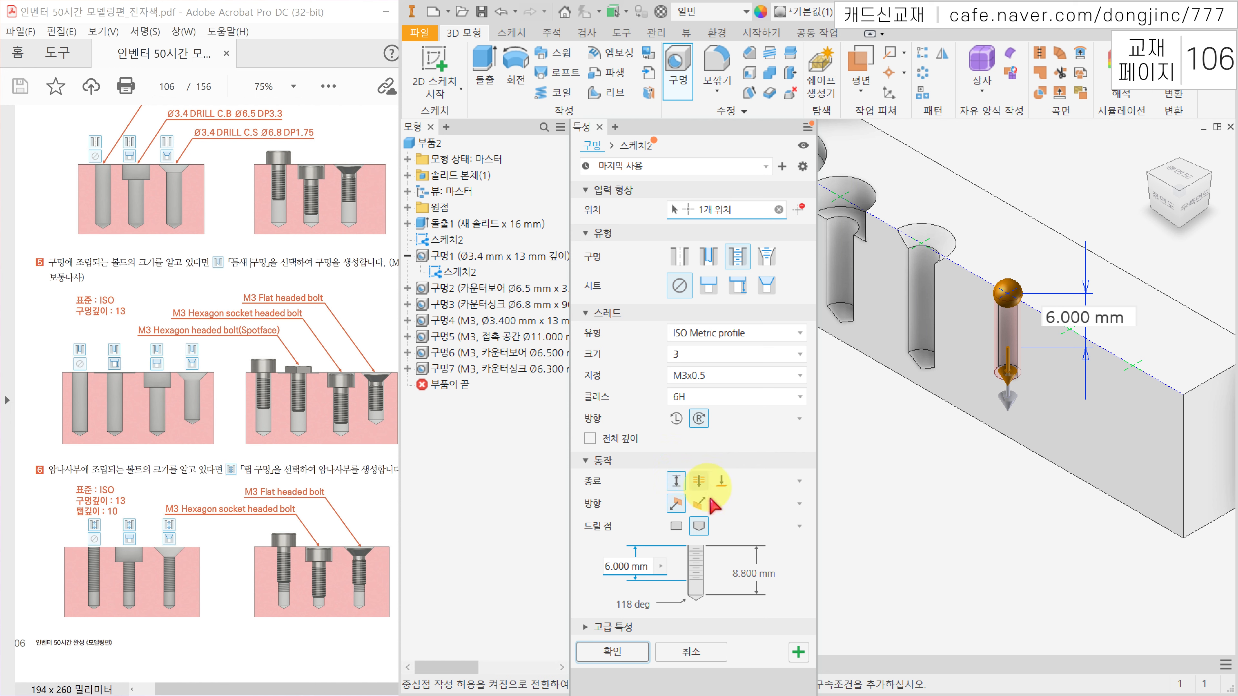
Step: Set the tapped hole's depth to 13 mm and its thread depth to 10 mm, and create it
left_click(748, 575)
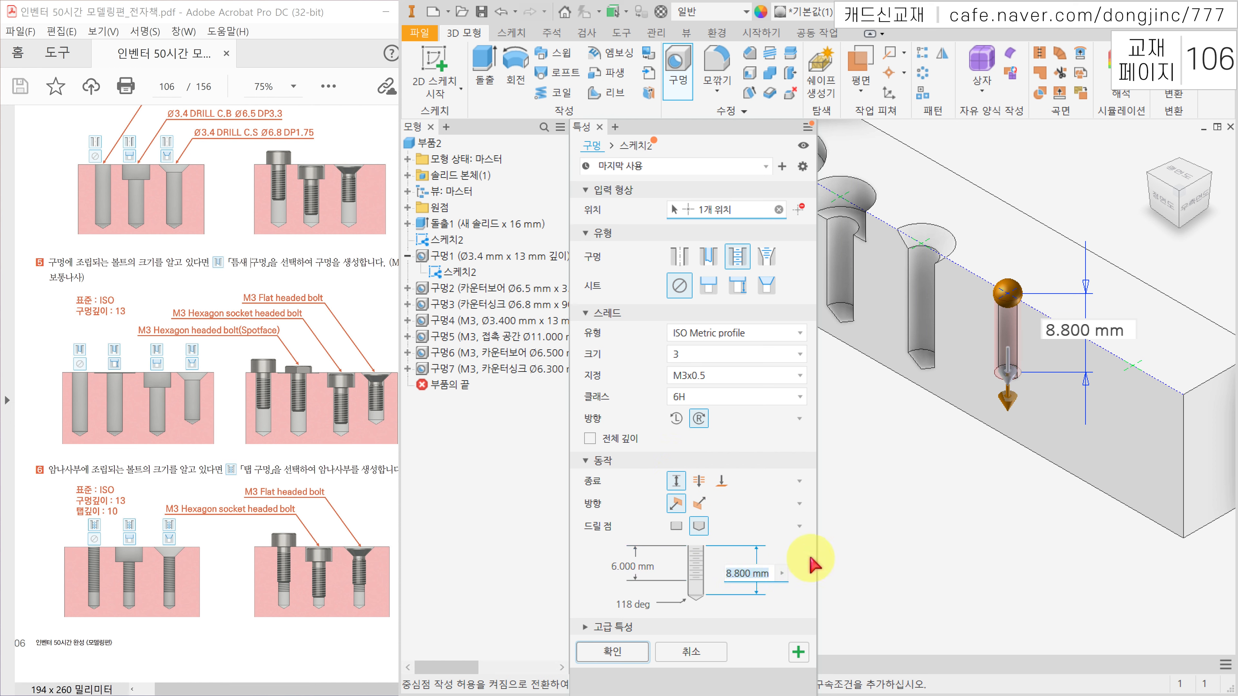
type("13")
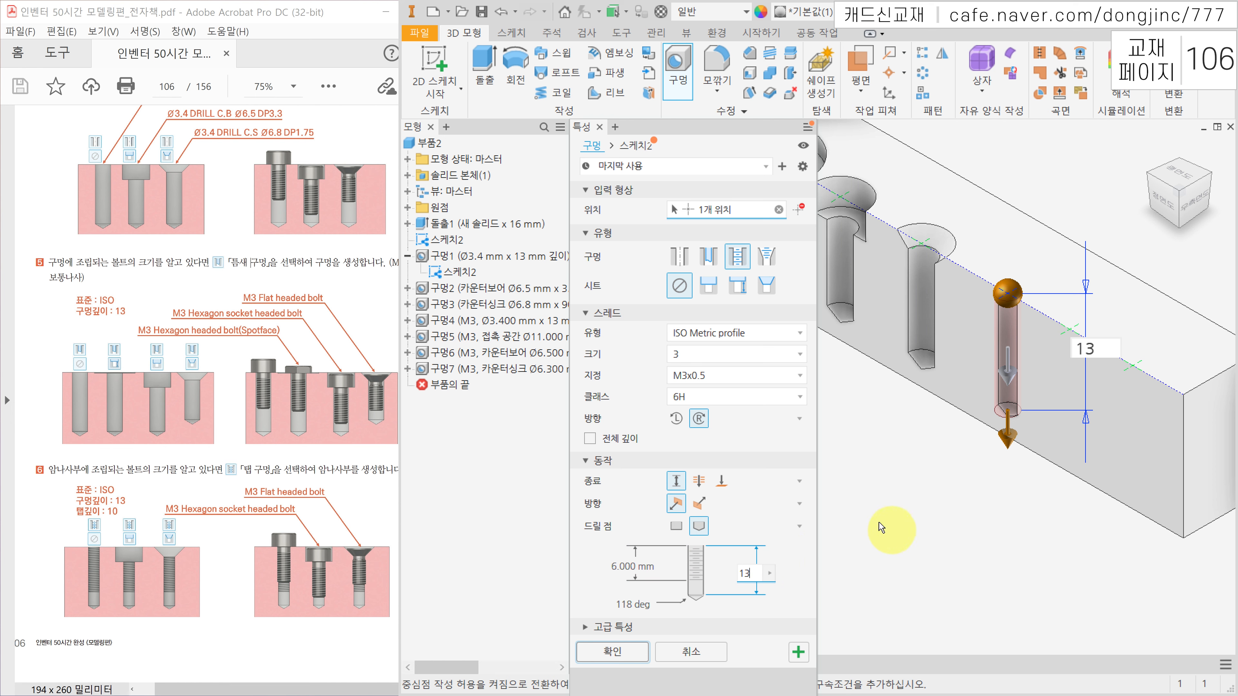
left_click(643, 566)
double_click(649, 566)
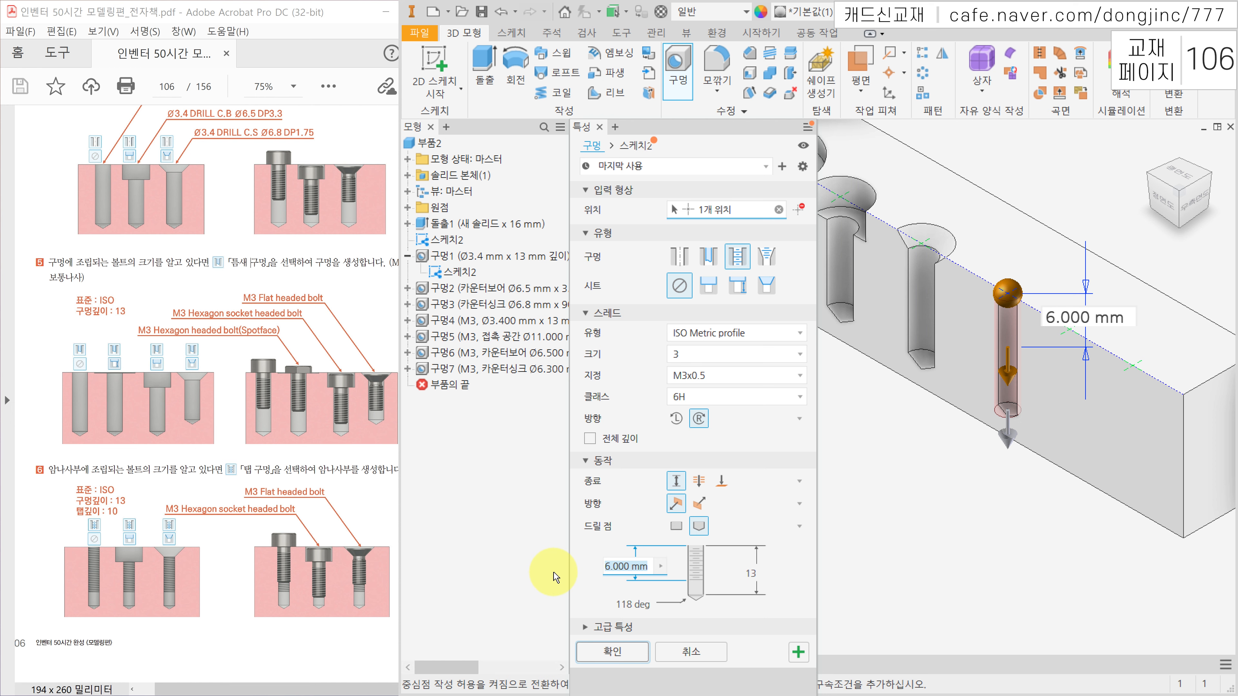
type("10")
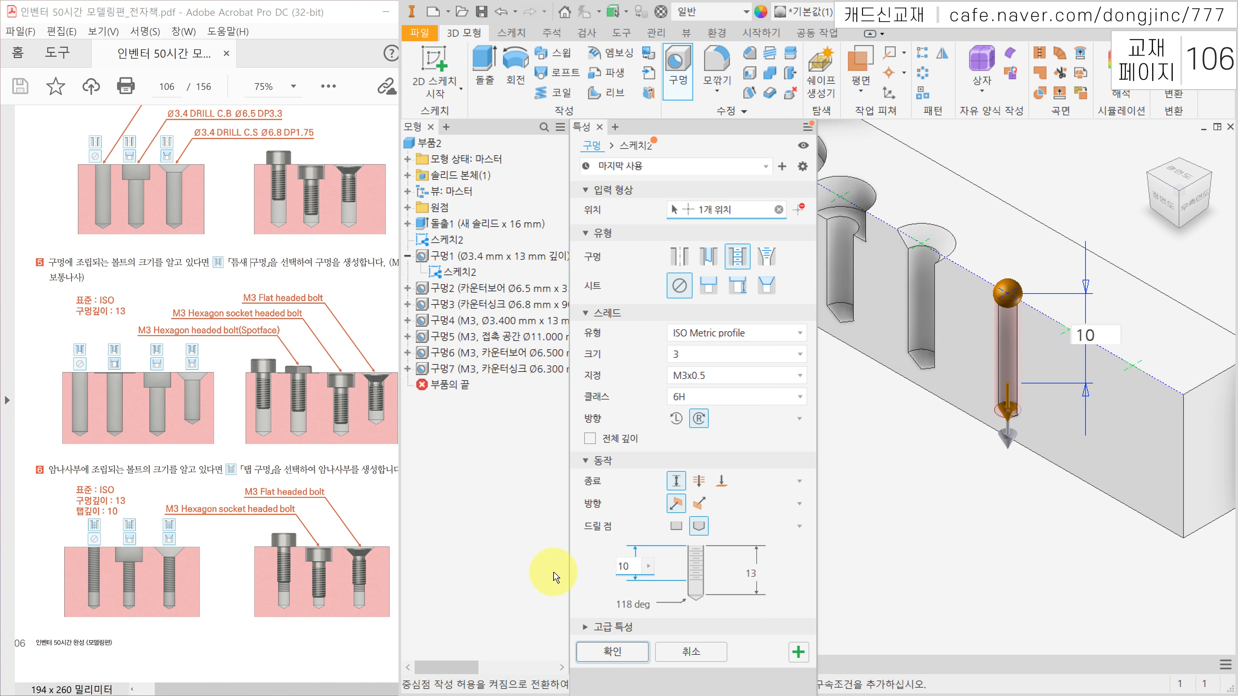
left_click(634, 653)
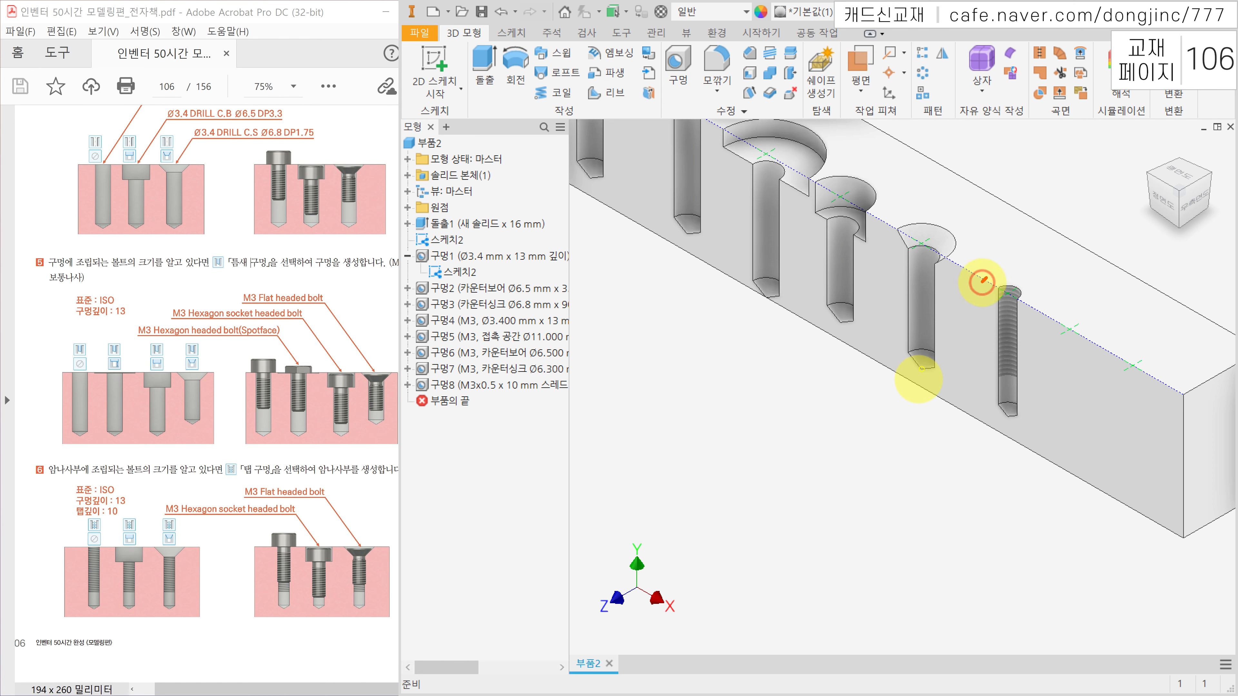
mouse_move(986, 276)
left_mouse_down()
mouse_move(974, 412)
mouse_move(978, 398)
mouse_move(991, 402)
mouse_move(988, 374)
mouse_move(1036, 384)
left_mouse_up()
left_click_drag(1030, 311, 1040, 321)
mouse_move(1034, 316)
left_mouse_down()
mouse_move(1024, 380)
mouse_move(1039, 368)
left_mouse_up()
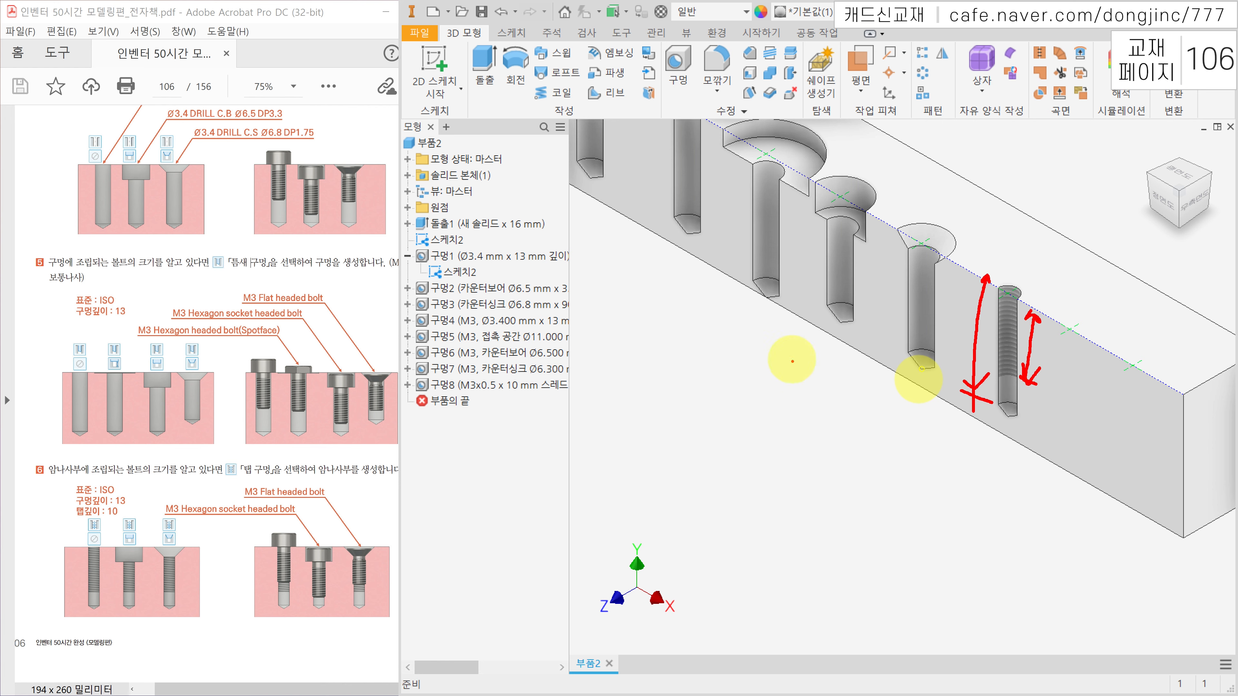
key("Escape")
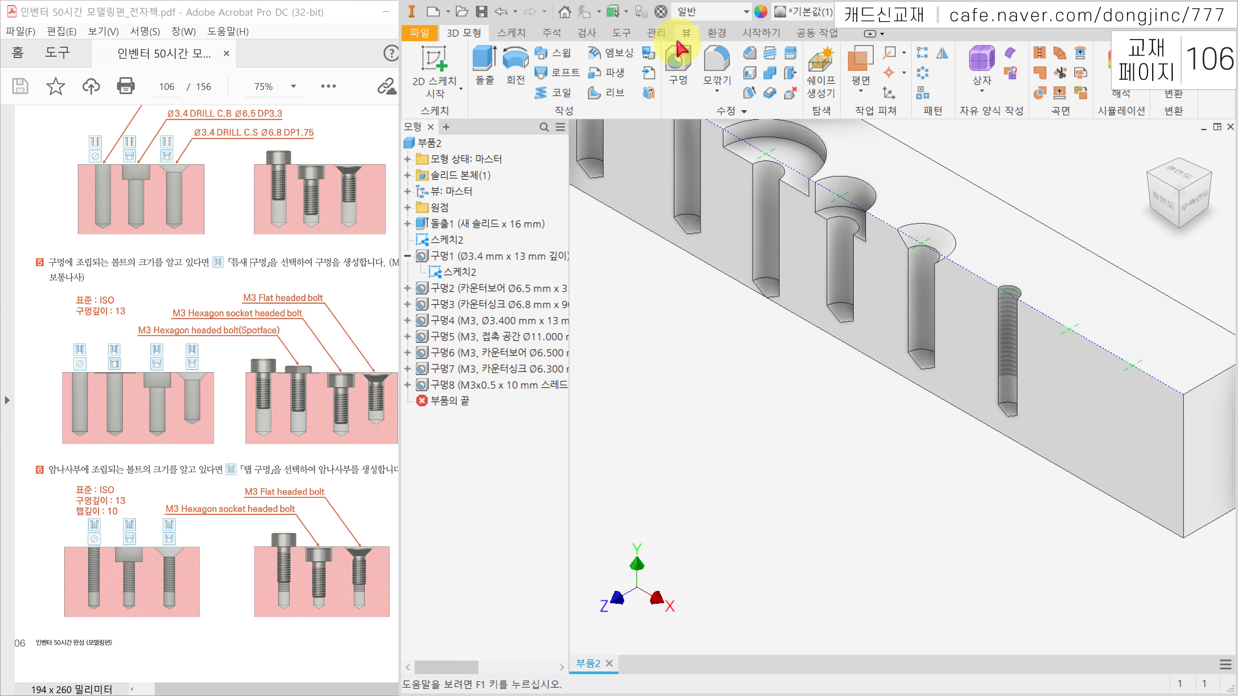
Step: Create a counterbored M3x0.5 tapped hole only at the ninth sketched point, 13 mm deep with a 10 mm thread depth
left_click(678, 61)
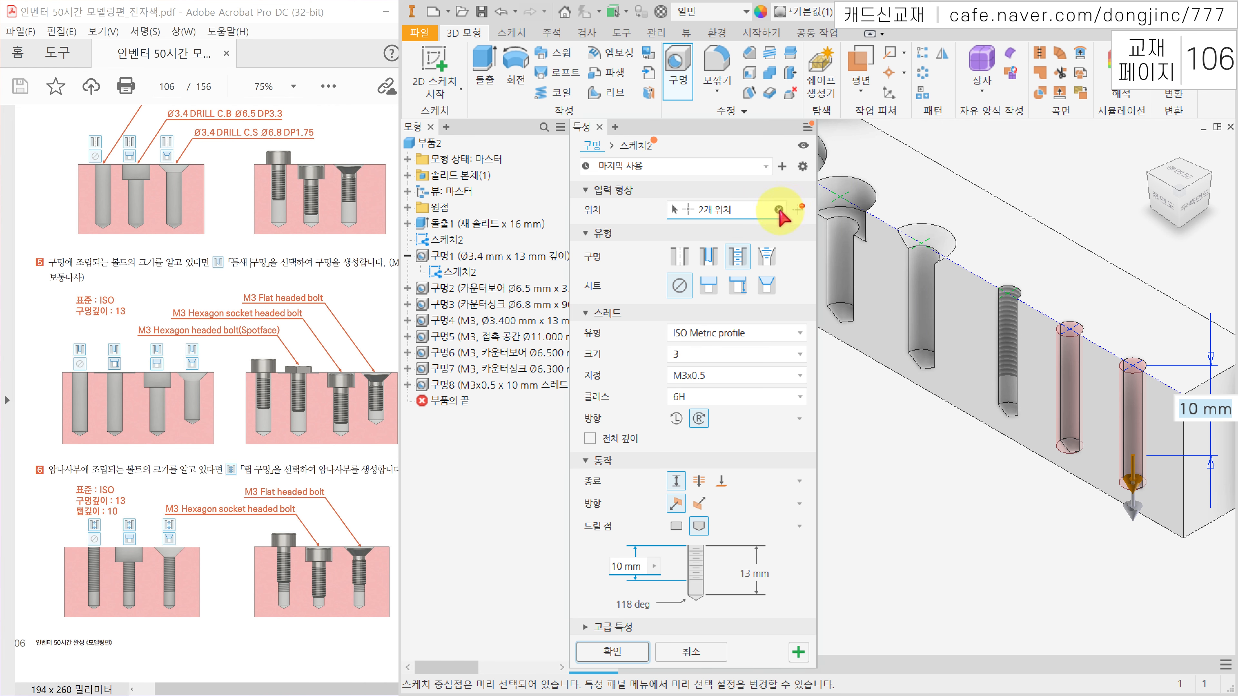
left_click(778, 210)
left_click(1069, 329)
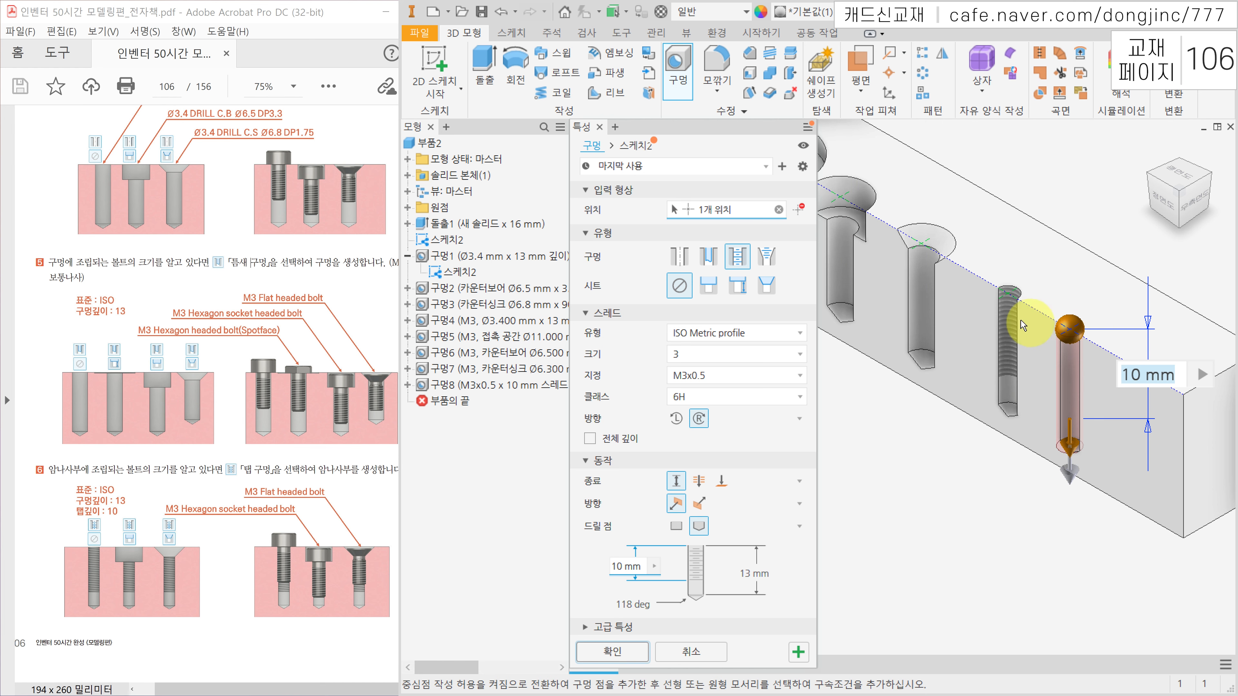
left_click(742, 264)
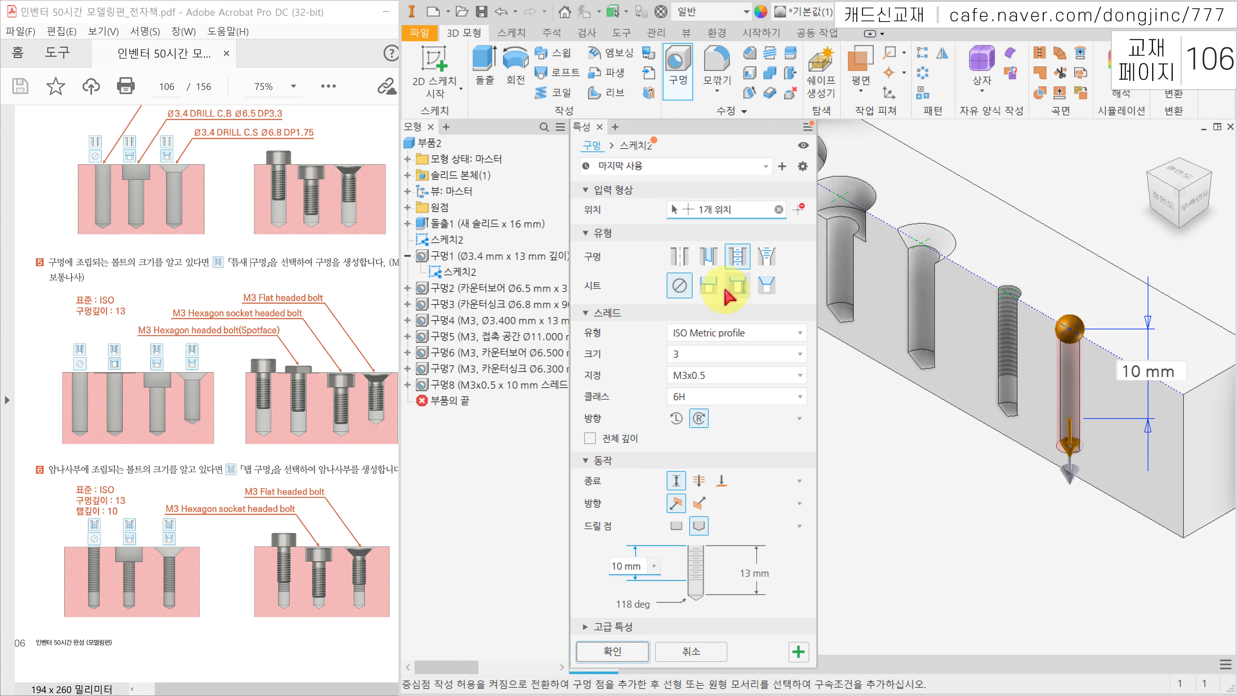
left_click(708, 288)
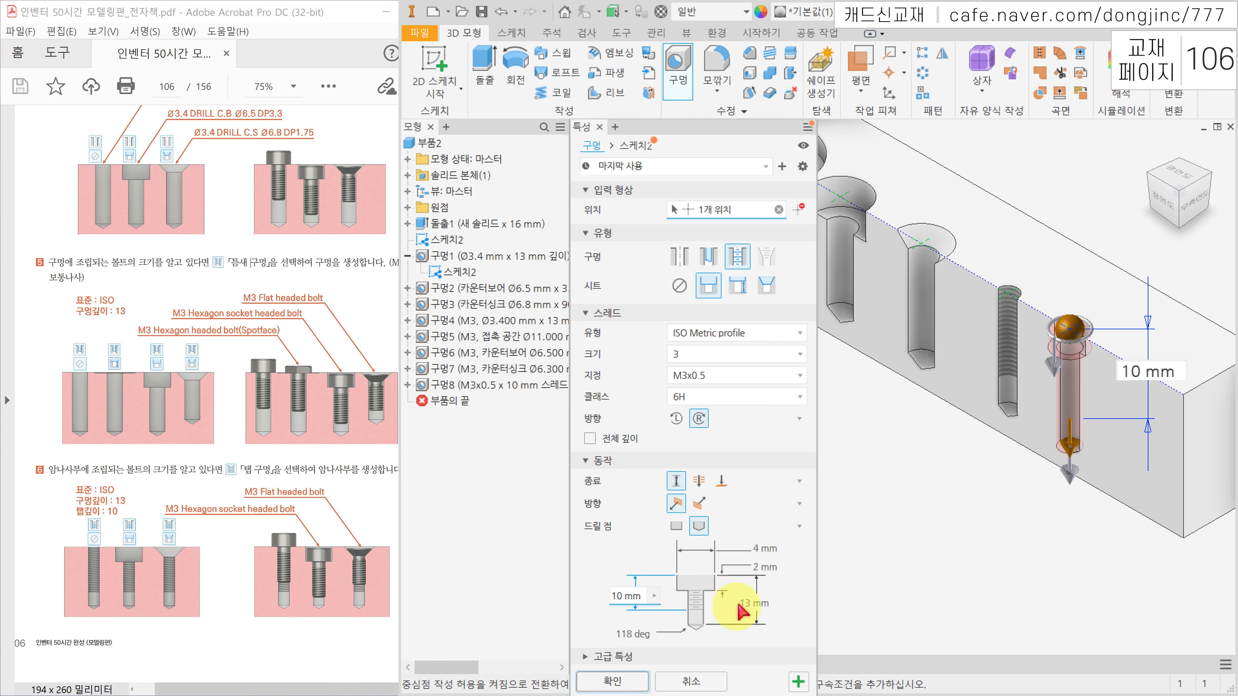
left_click(748, 604)
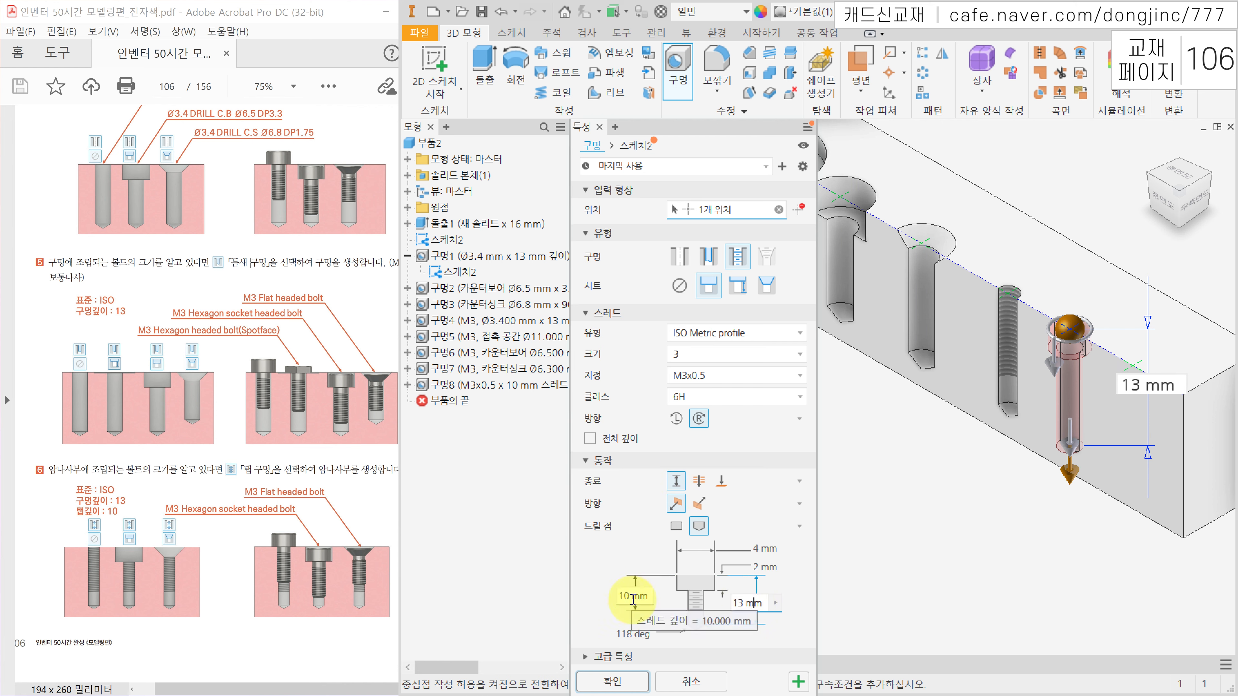
left_click(618, 685)
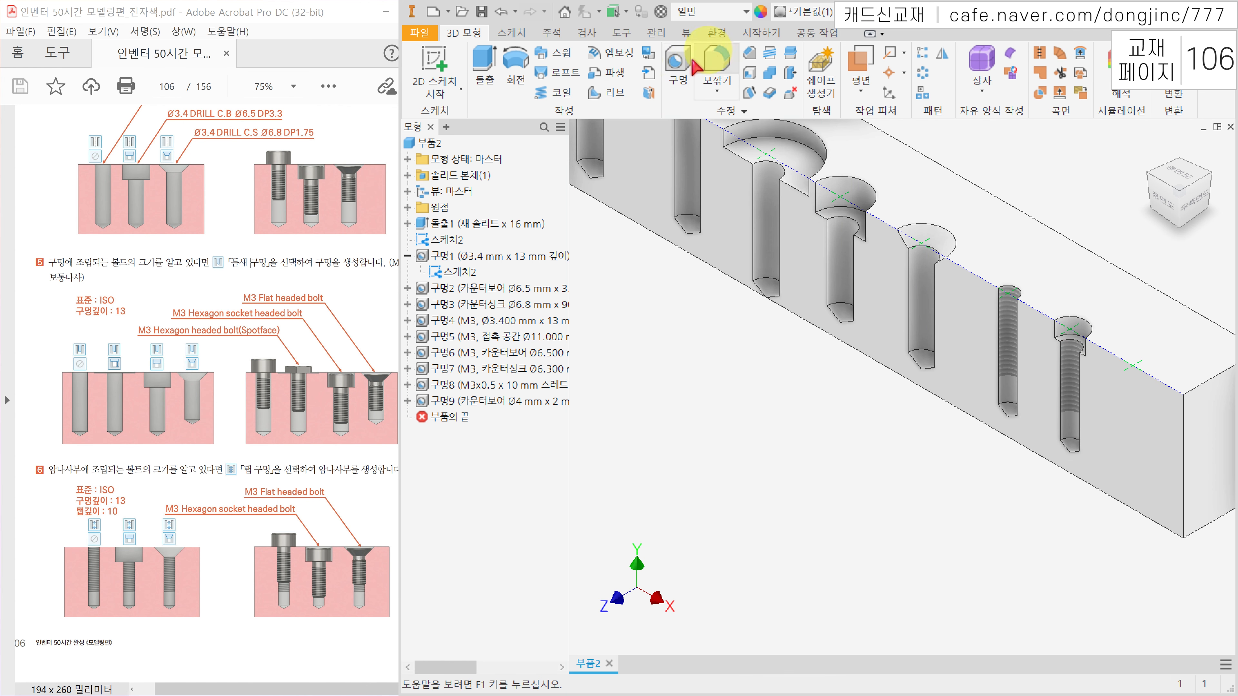
Step: Create a countersunk M3x0.5 tapped hole at the tenth sketched point, 13 mm deep with a 10 mm thread depth
left_click(678, 61)
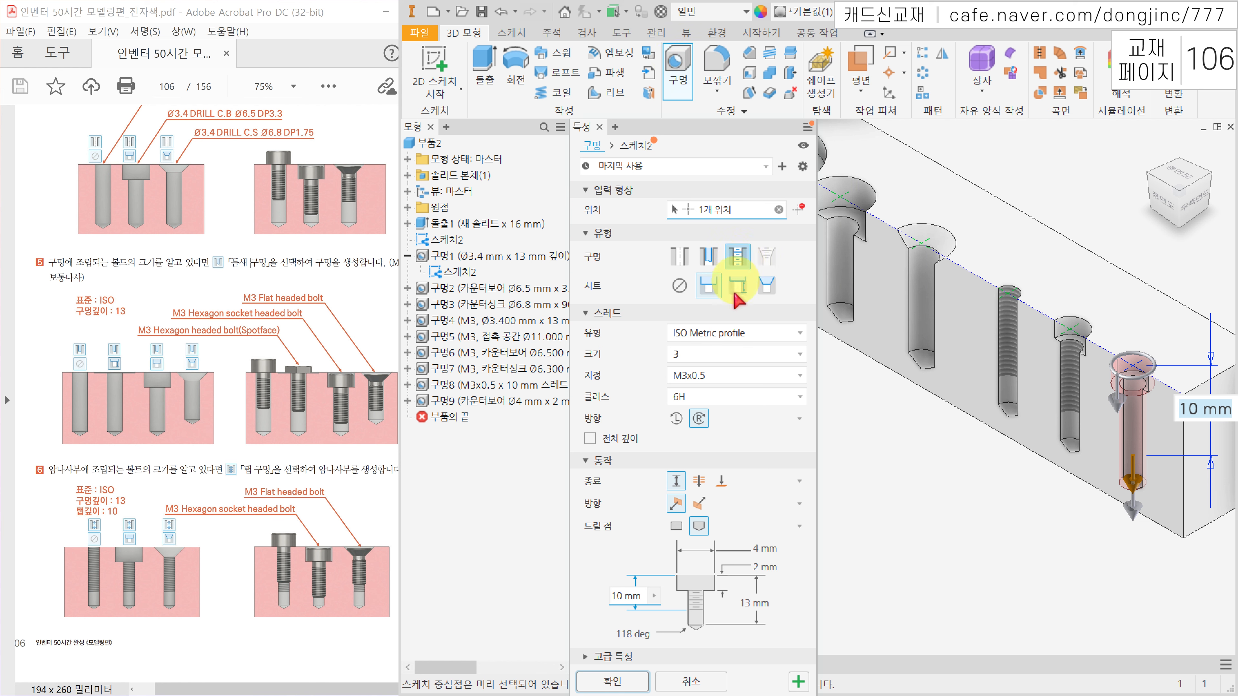
left_click(768, 289)
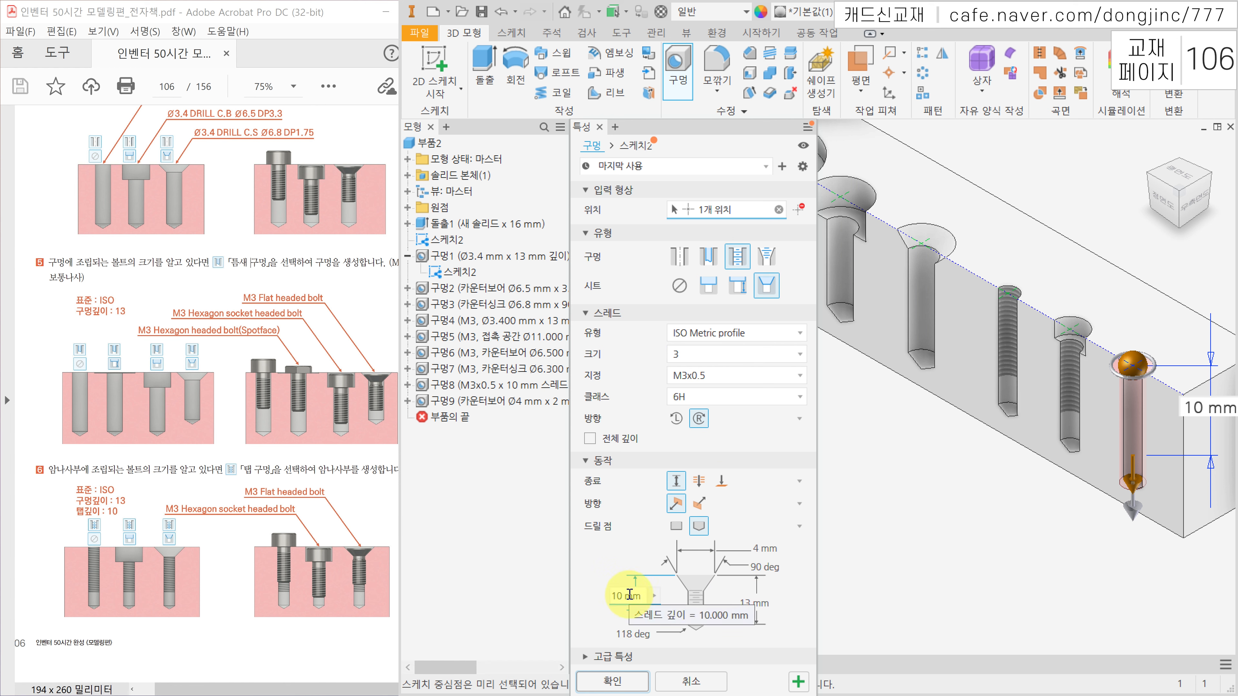
left_click(622, 680)
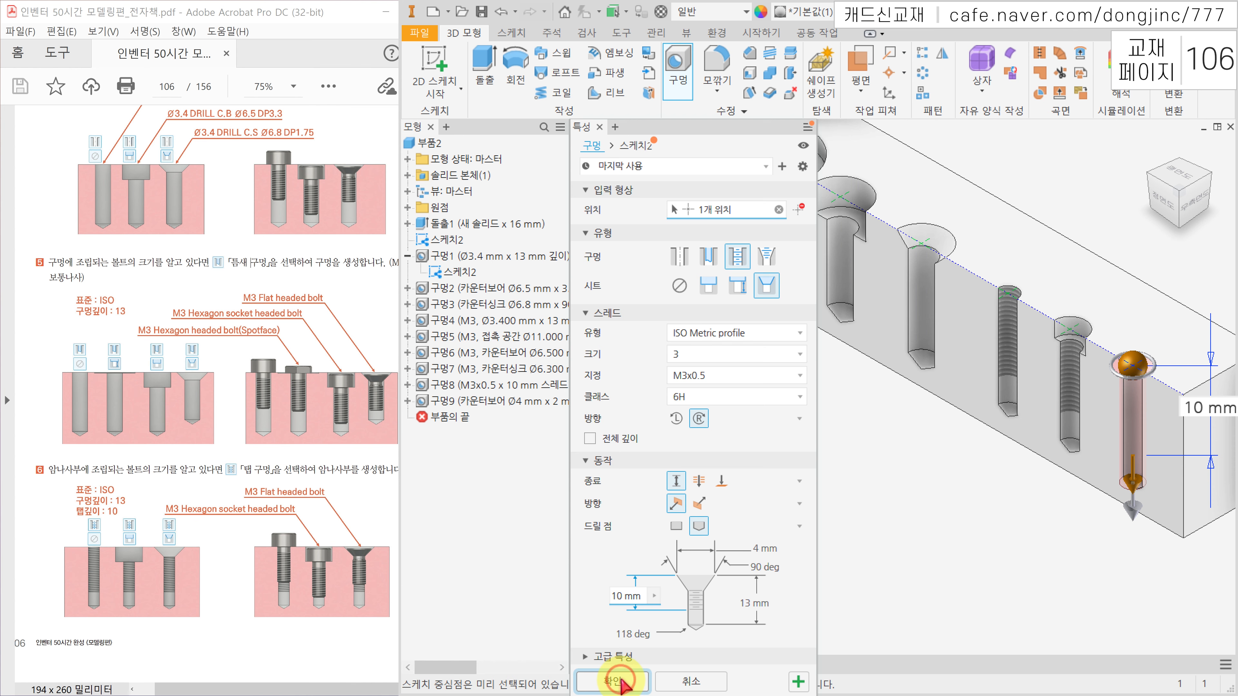
key("F6")
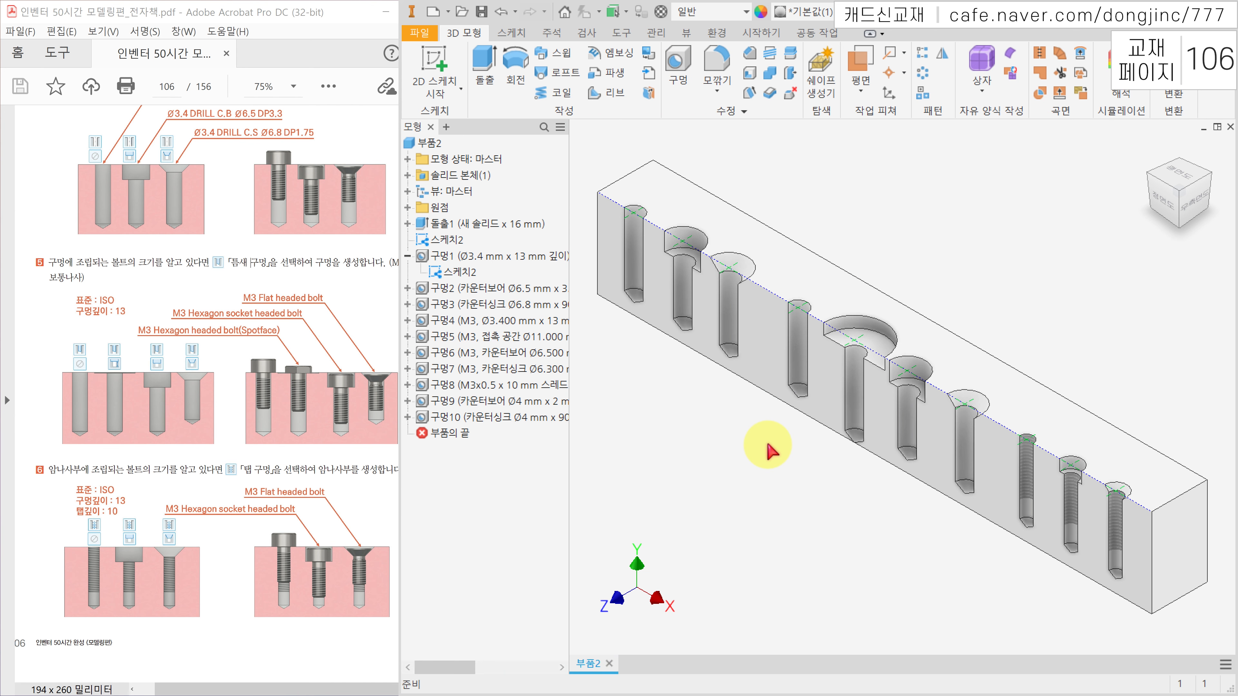